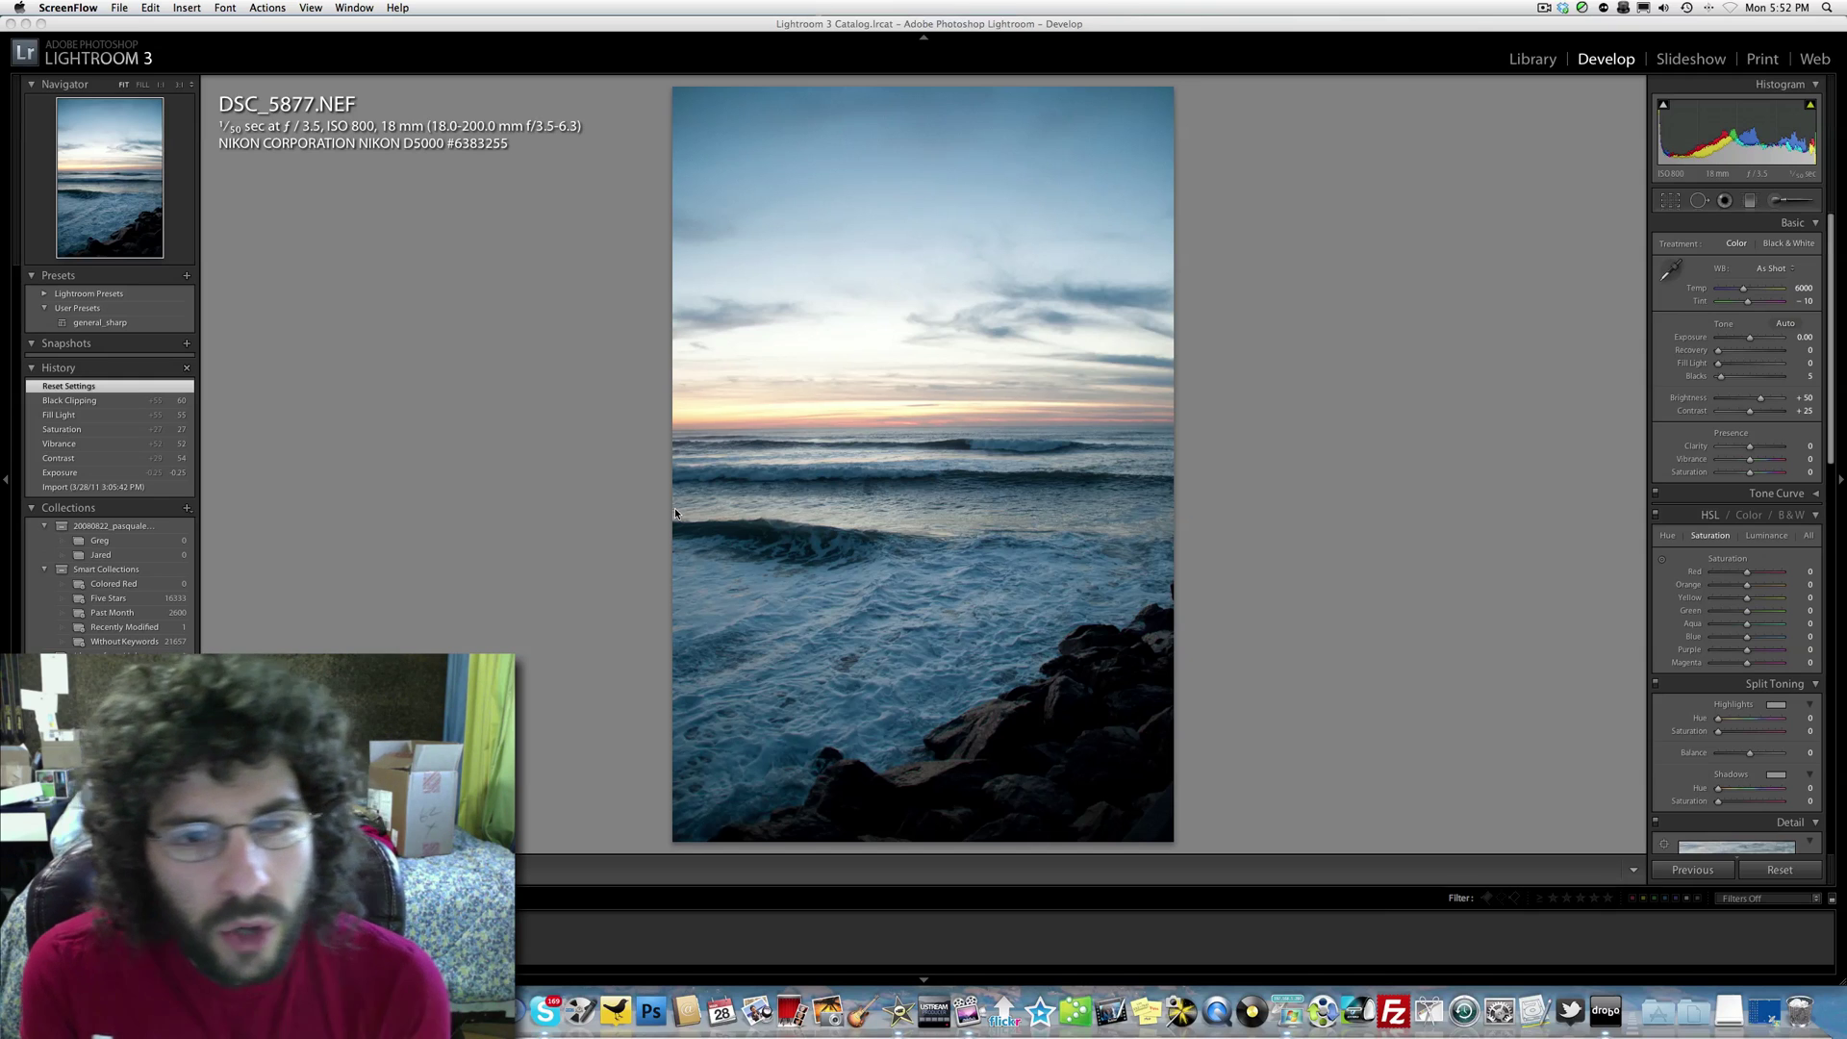
Zoom in and pan across the rocks, wave crest and sunset sky to inspect detail, then fit the view.
left_click(1029, 666)
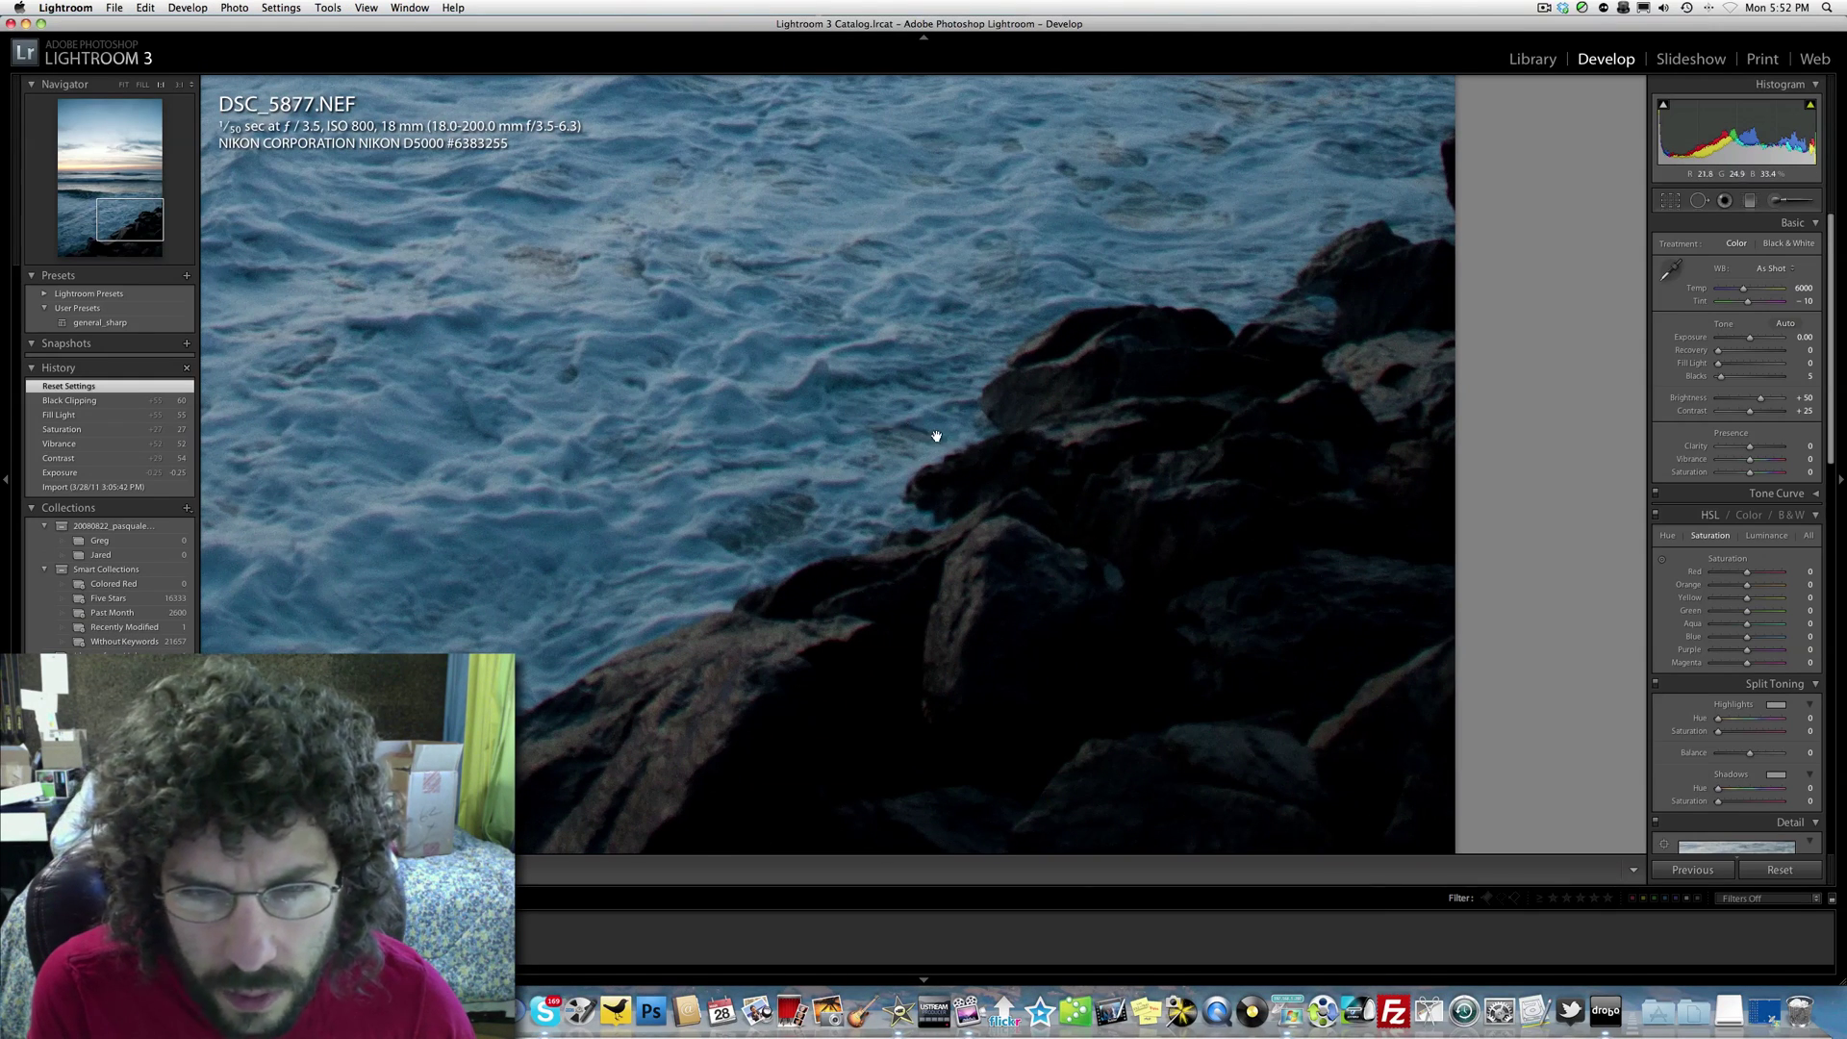
left_click_drag(693, 412, 646, 261)
left_click_drag(701, 404, 603, 478)
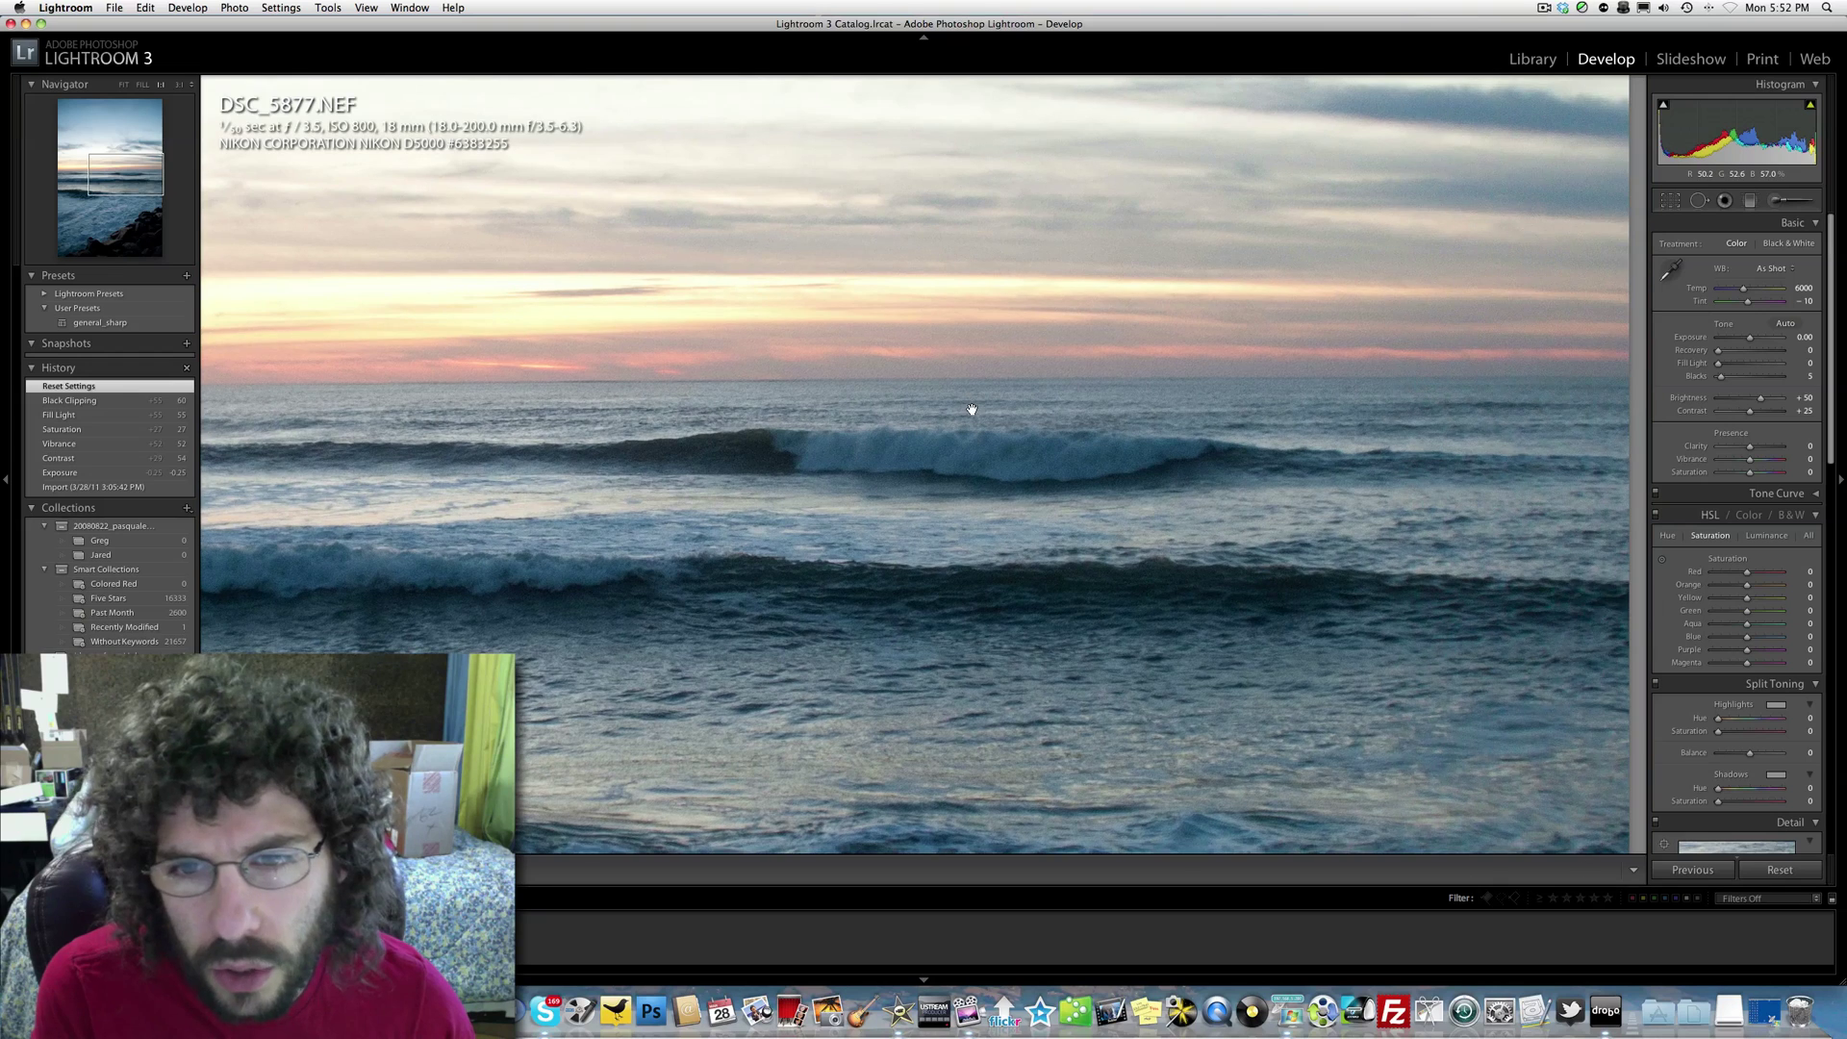
left_click_drag(968, 404, 827, 402)
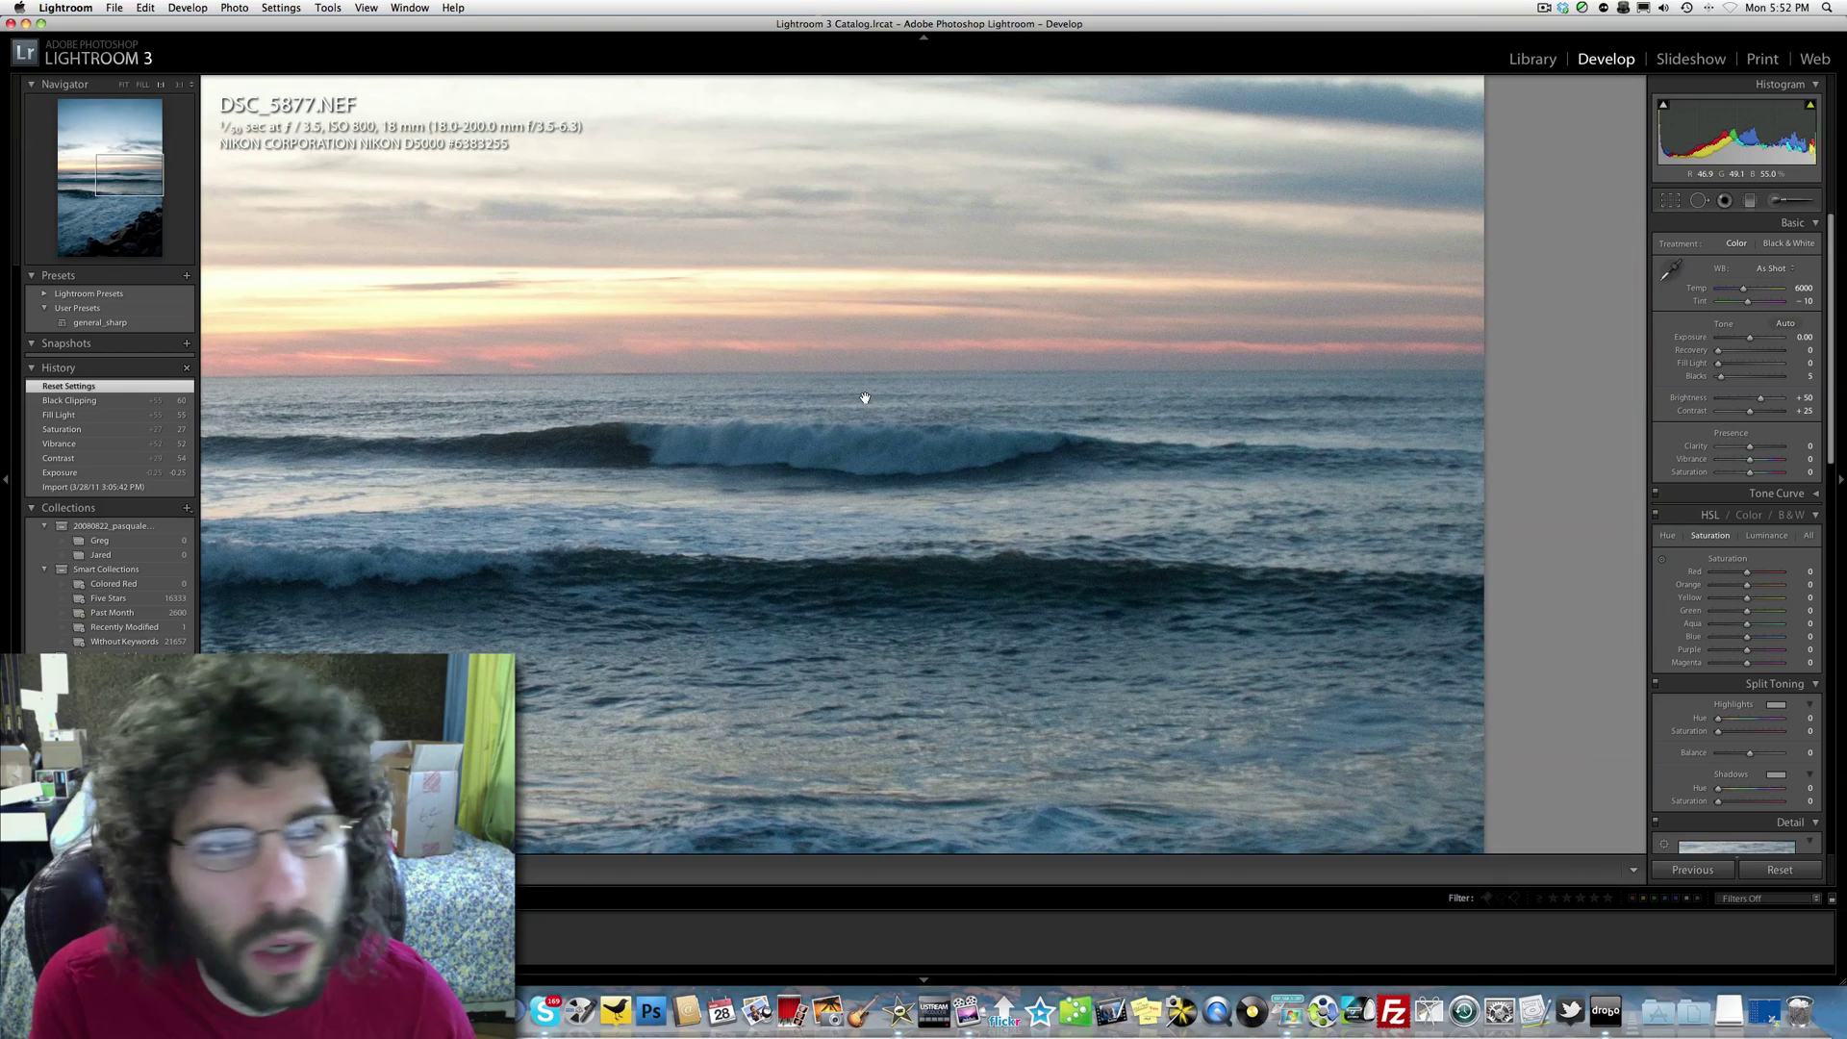
left_click(843, 400)
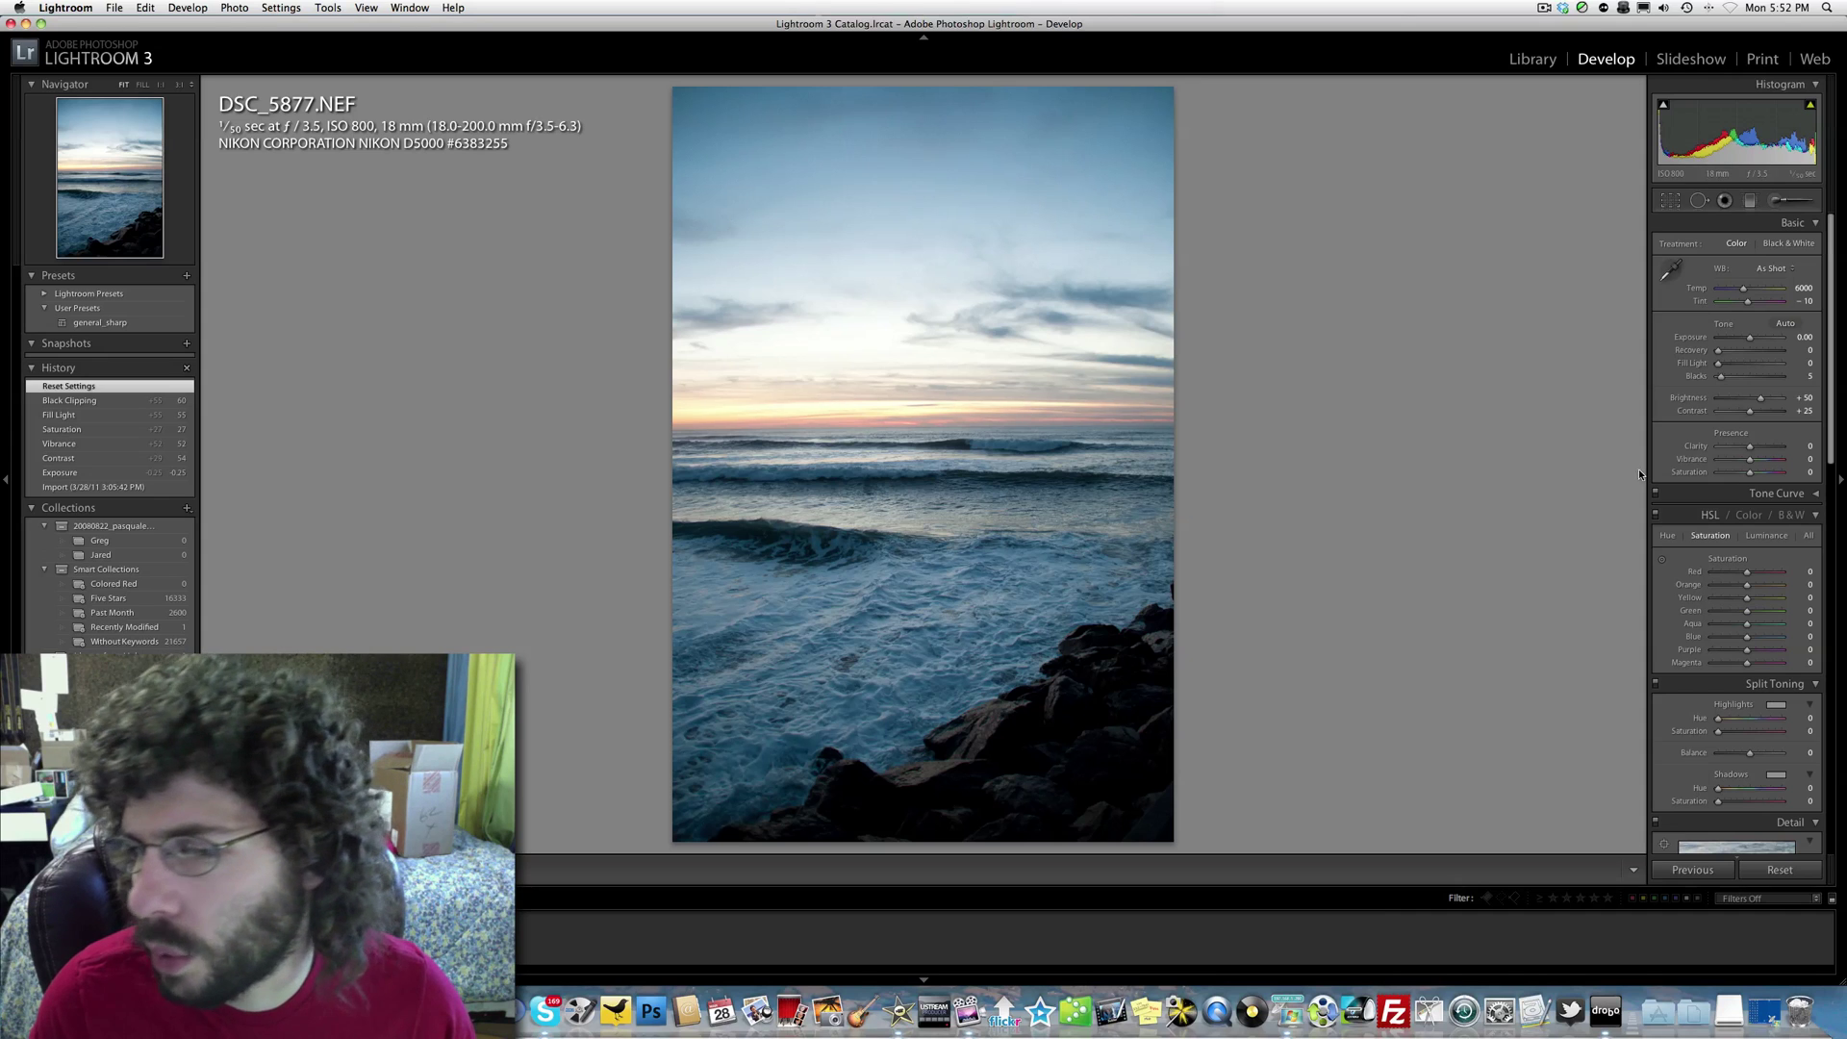
scroll(1724, 493, "down", 10)
scroll(1722, 493, "up", 10)
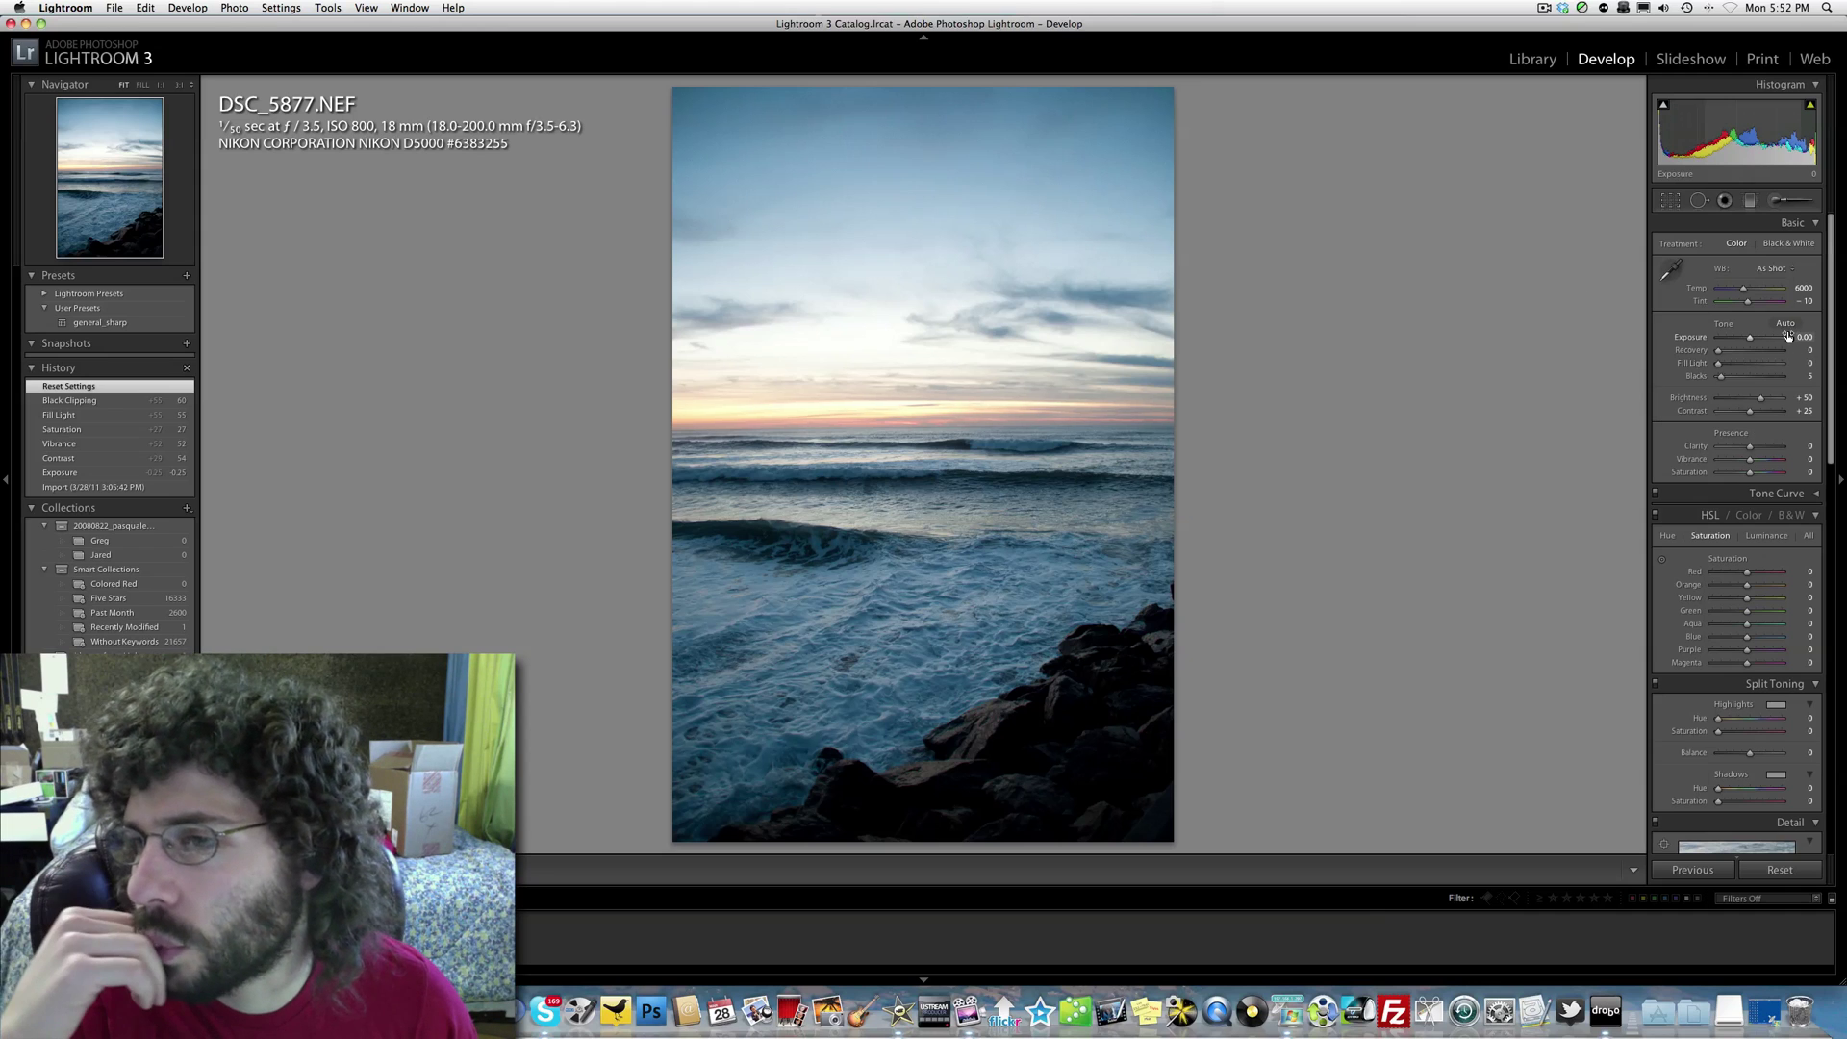
Raise Exposure to +0.25, boost Contrast, set Vibrance to +50 and warm the Temp.
left_click_drag(1750, 338, 1751, 340)
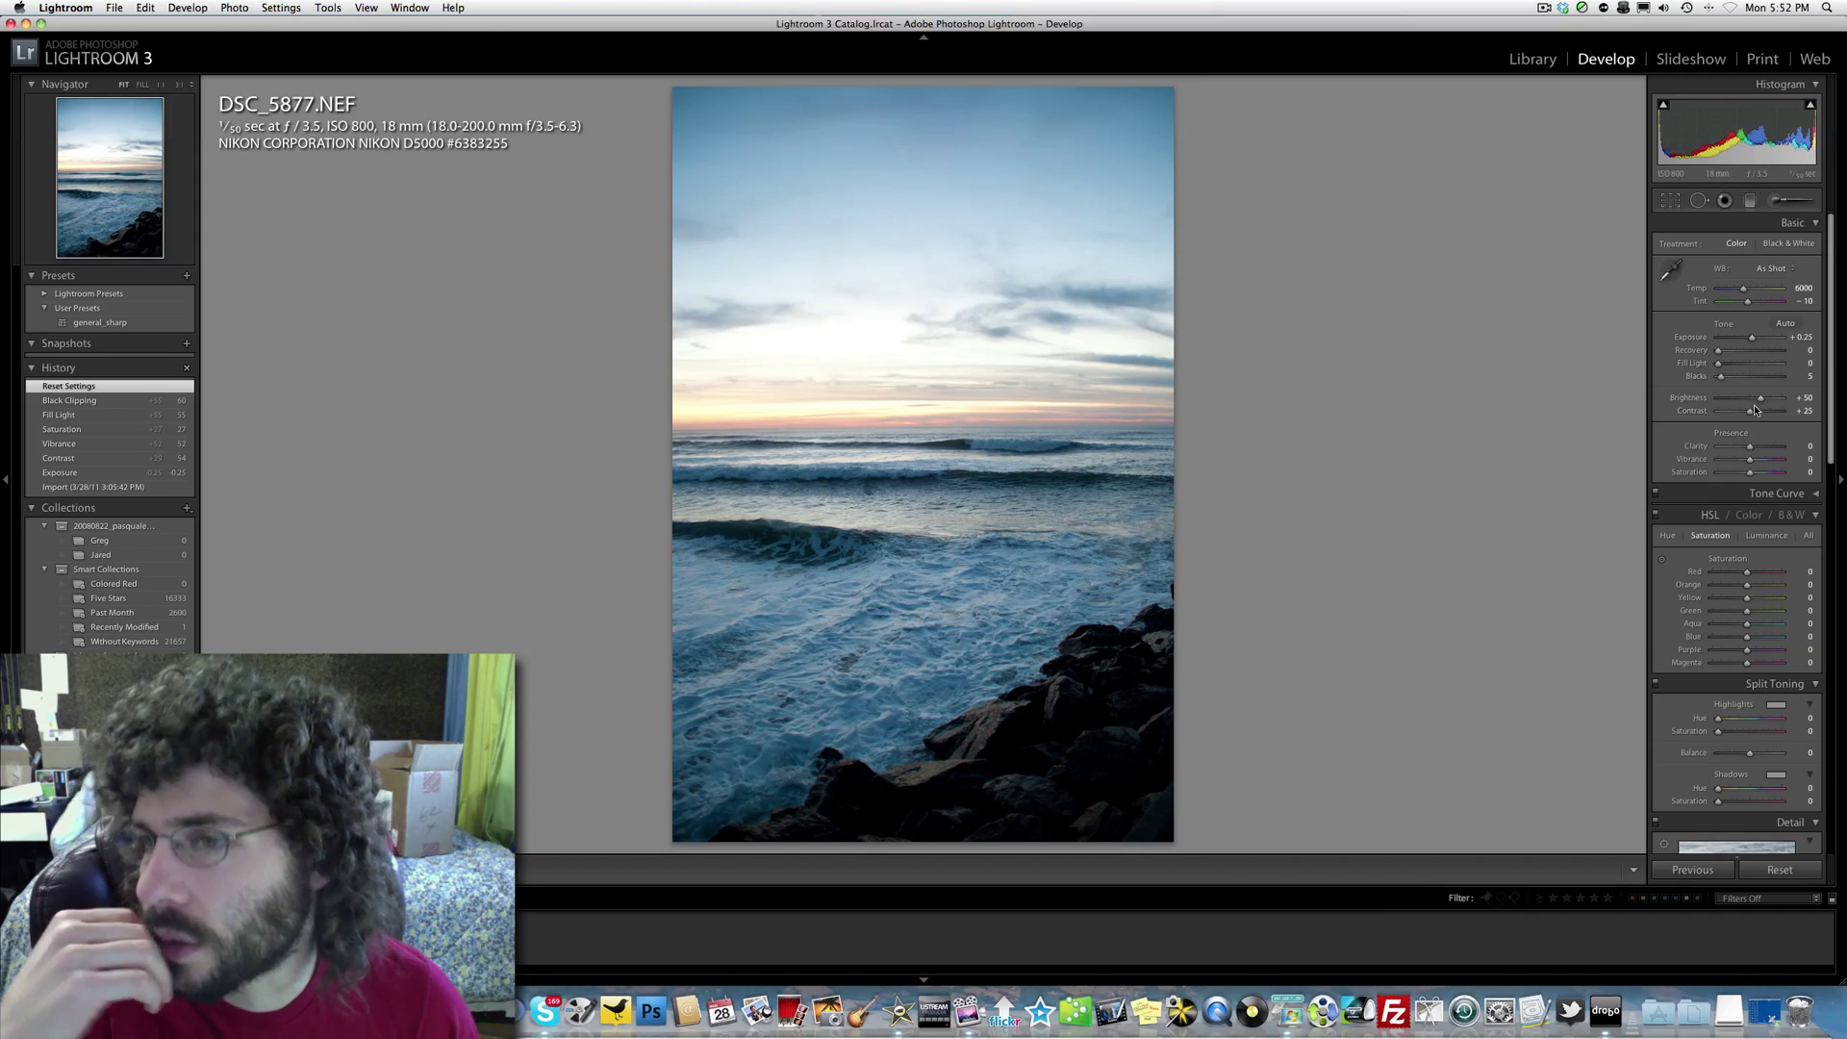
left_click_drag(1760, 412, 1768, 415)
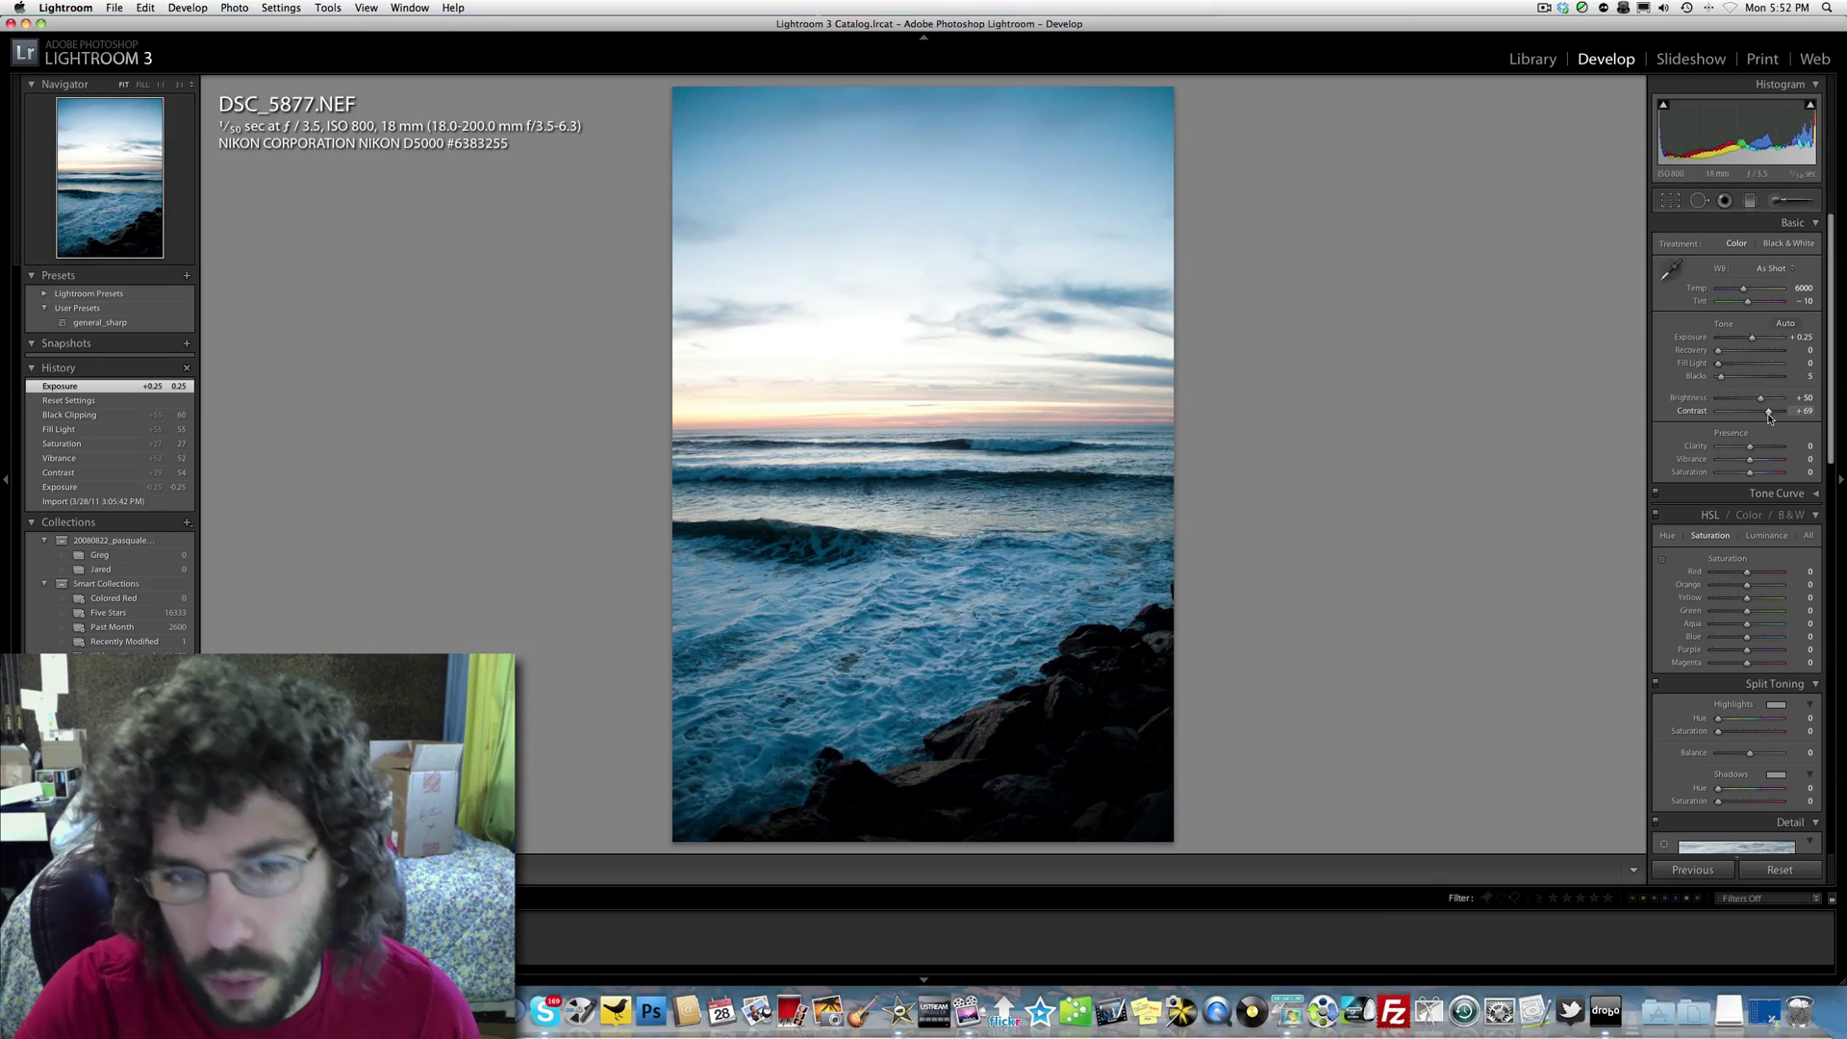
left_click(1765, 462)
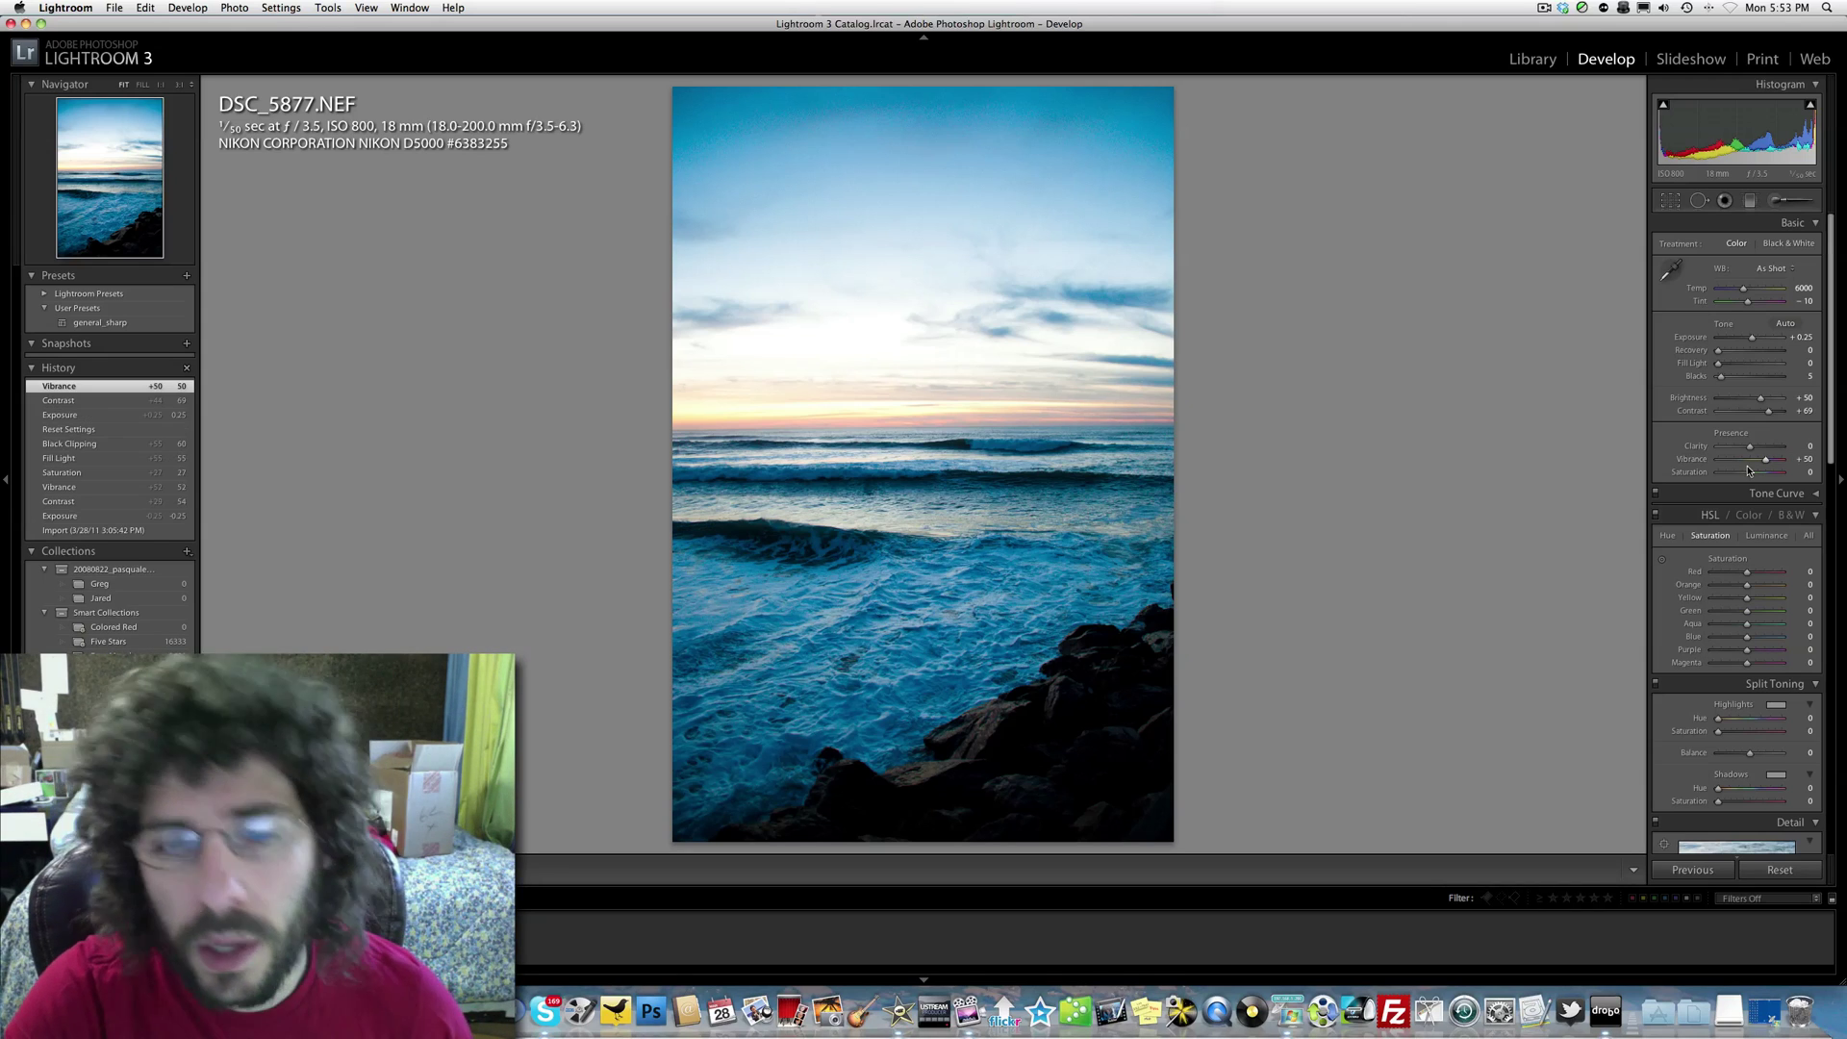
left_click(1746, 290)
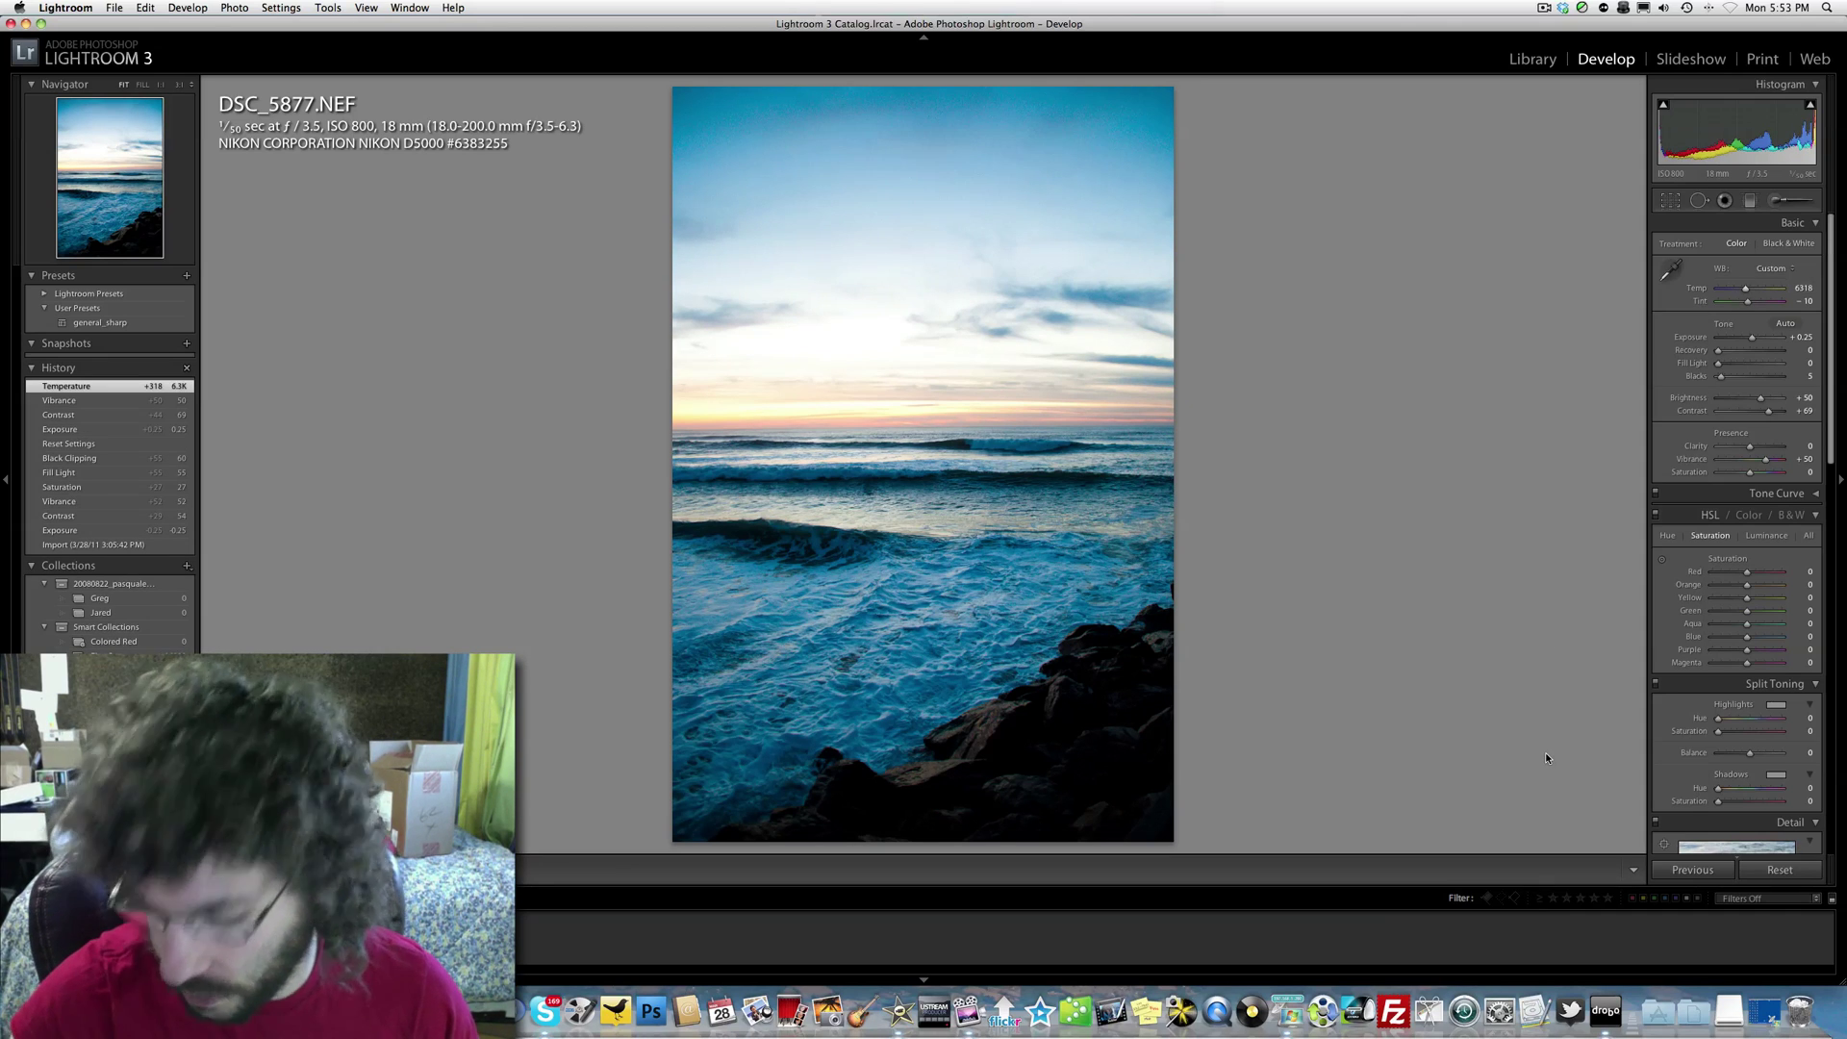
Compare before and after, then warm the temperature further to about 7795.
key("backslash")
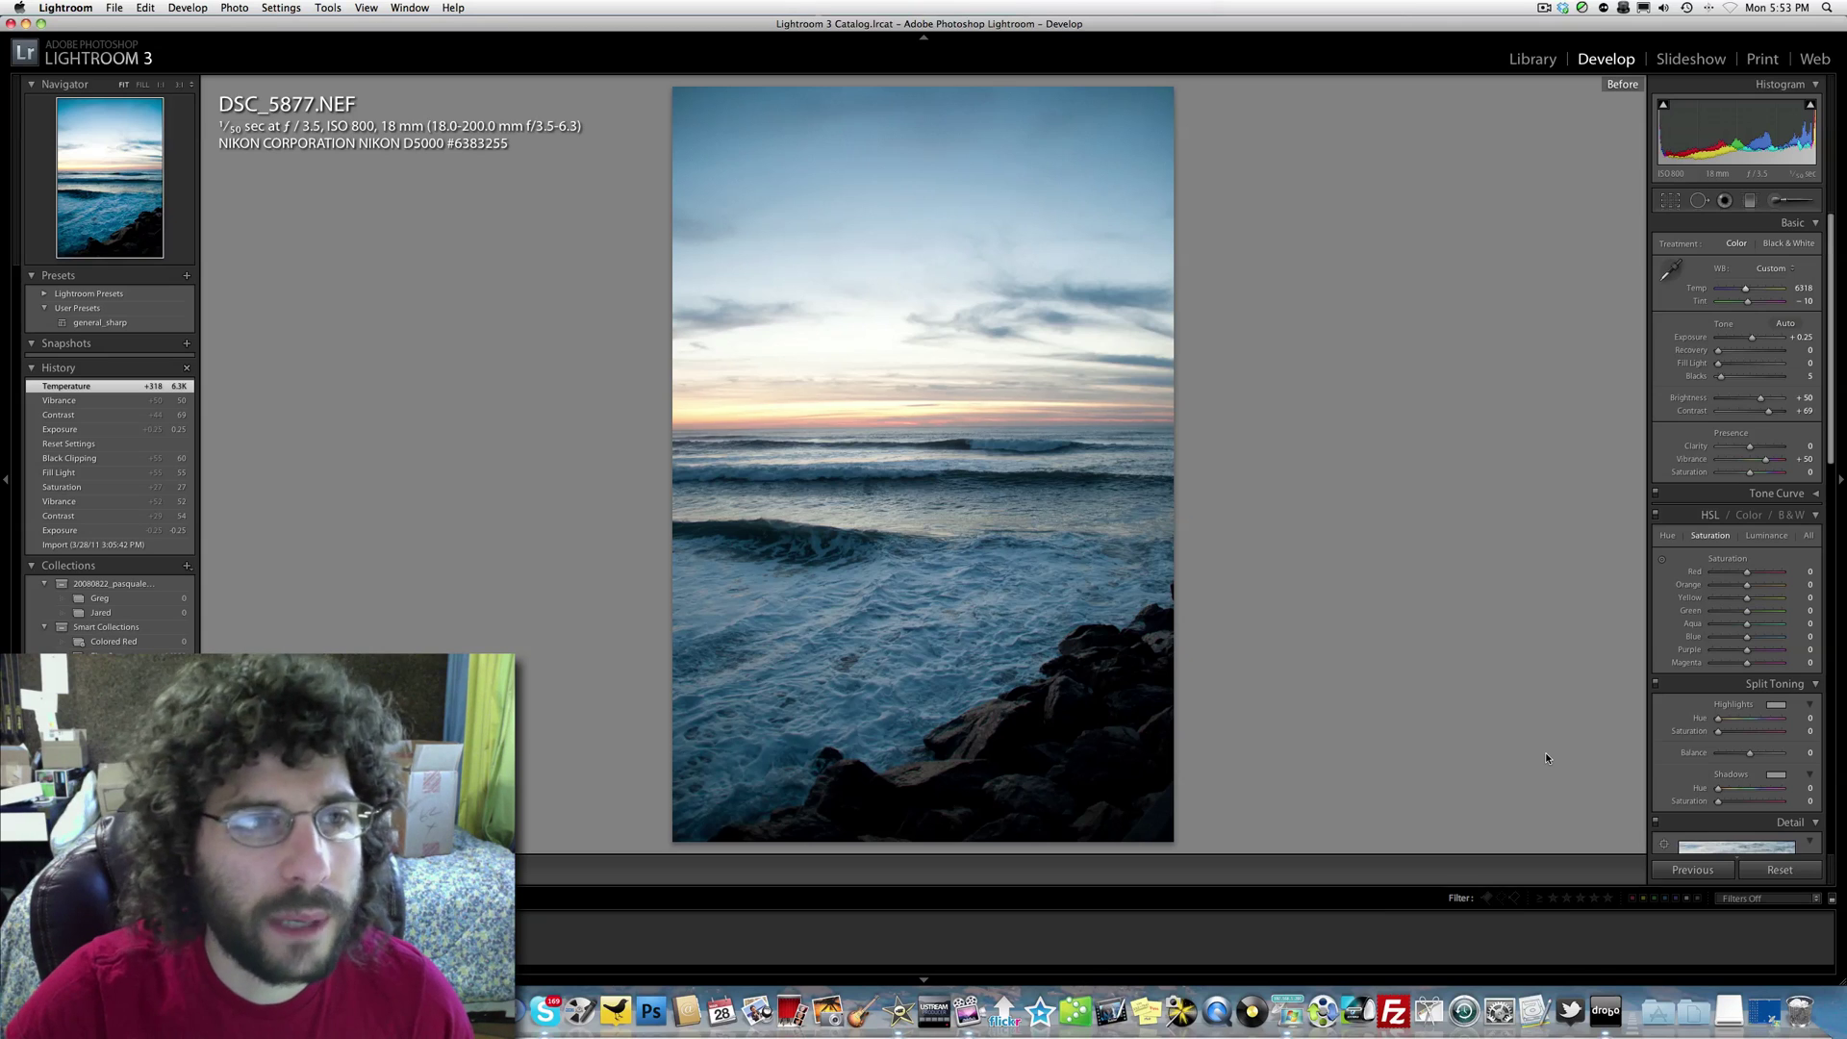
key("backslash")
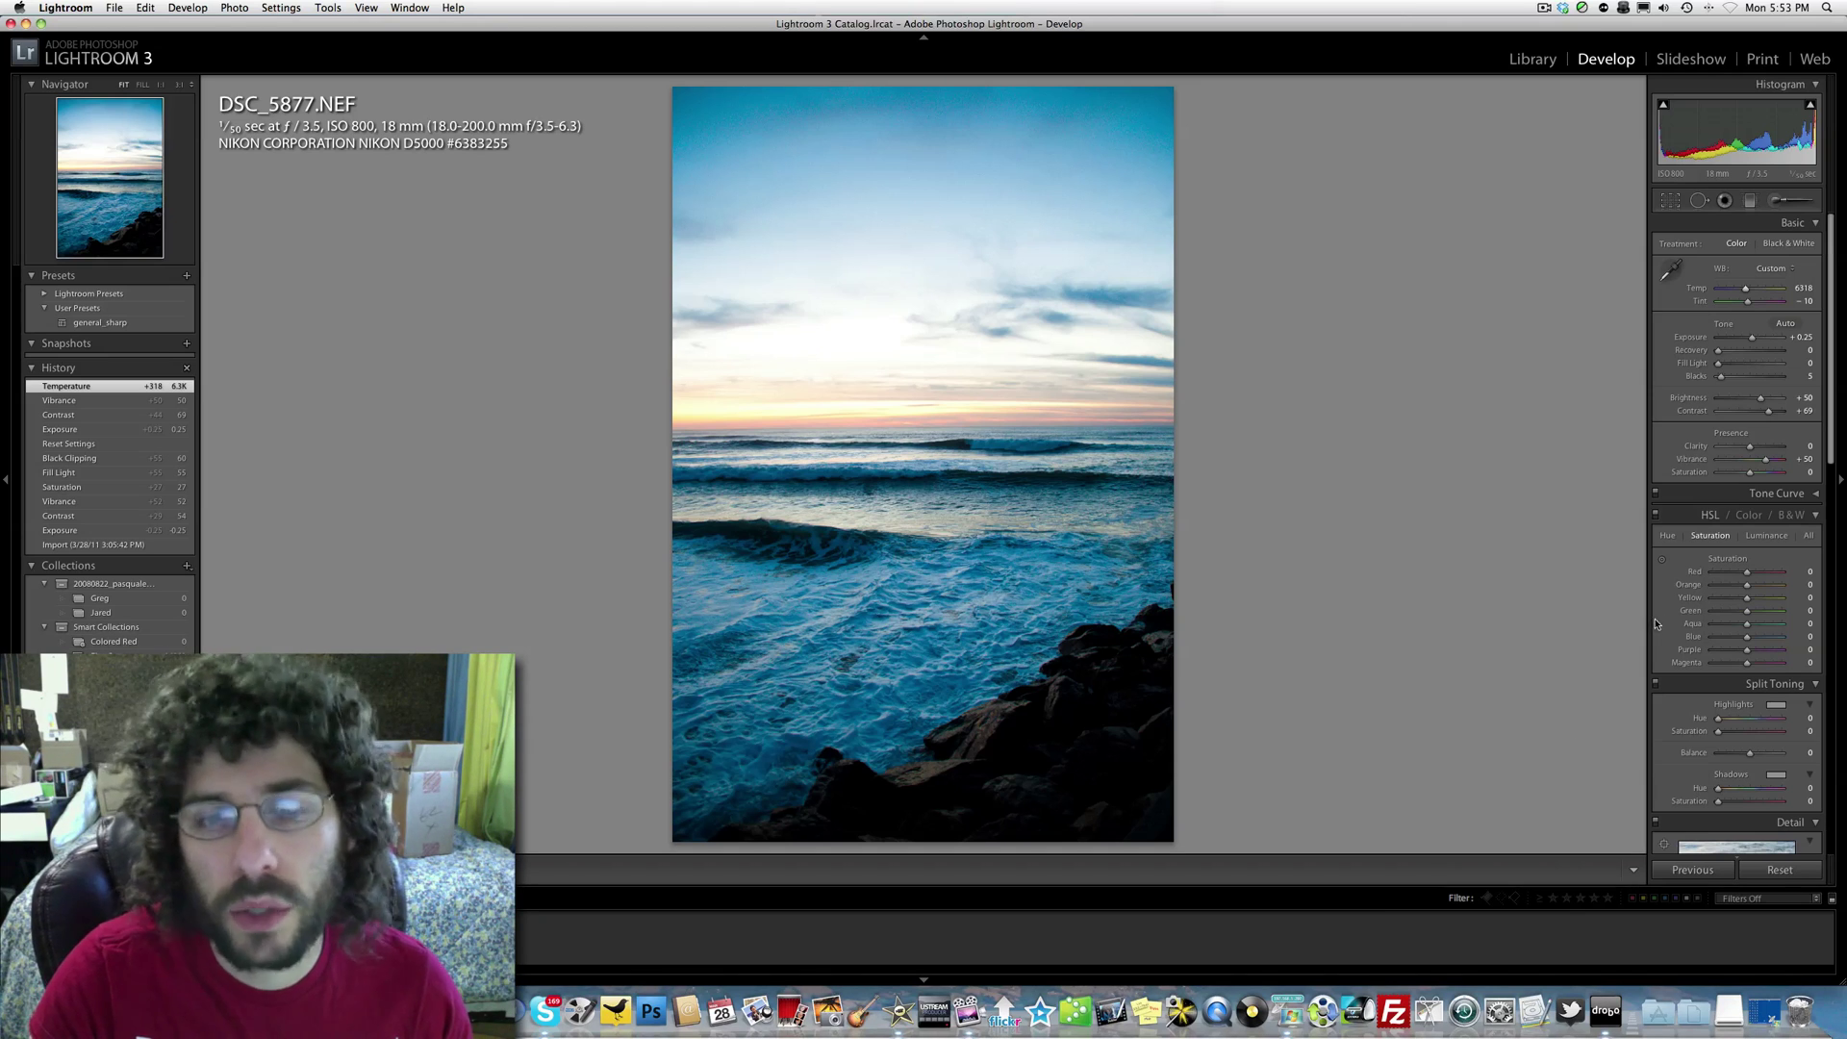
left_click_drag(1745, 288, 1753, 290)
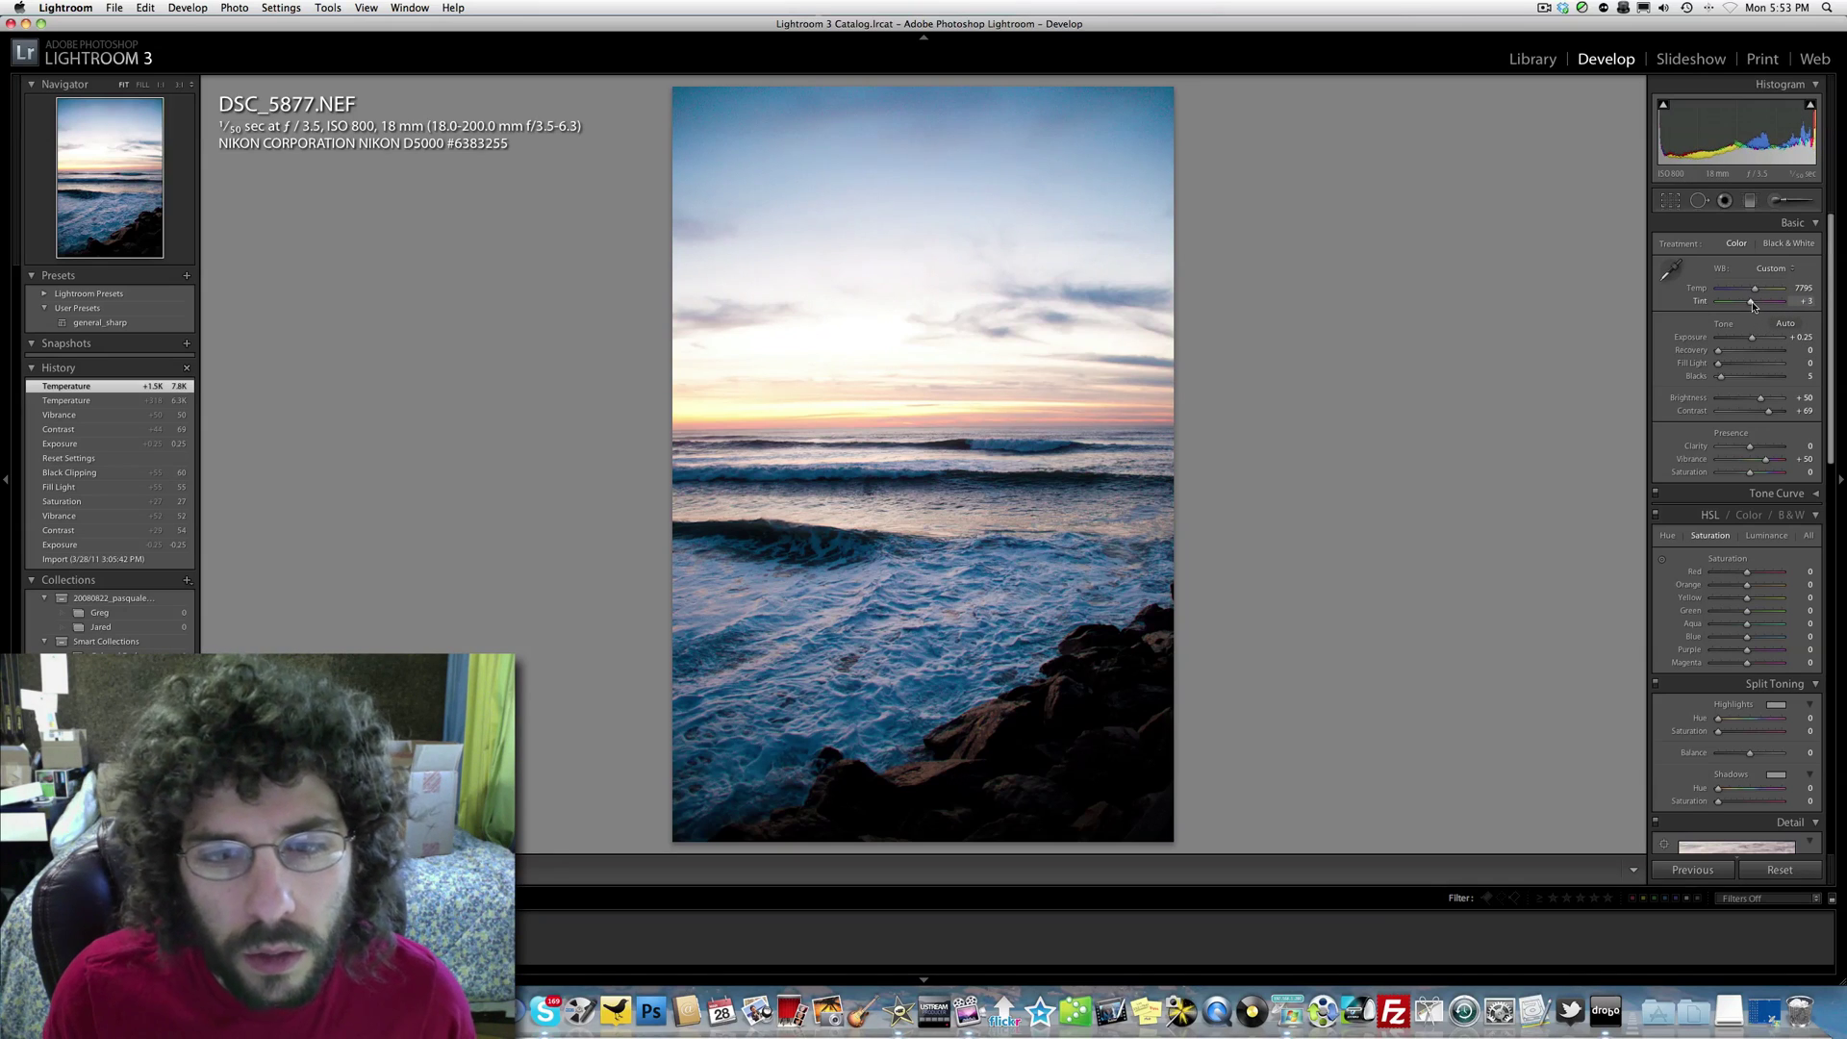
Shift the Tint, add Clarity +27, and trial Fill Light and Exposure, undoing Exposure back to +0.25.
left_click_drag(1752, 302, 1750, 305)
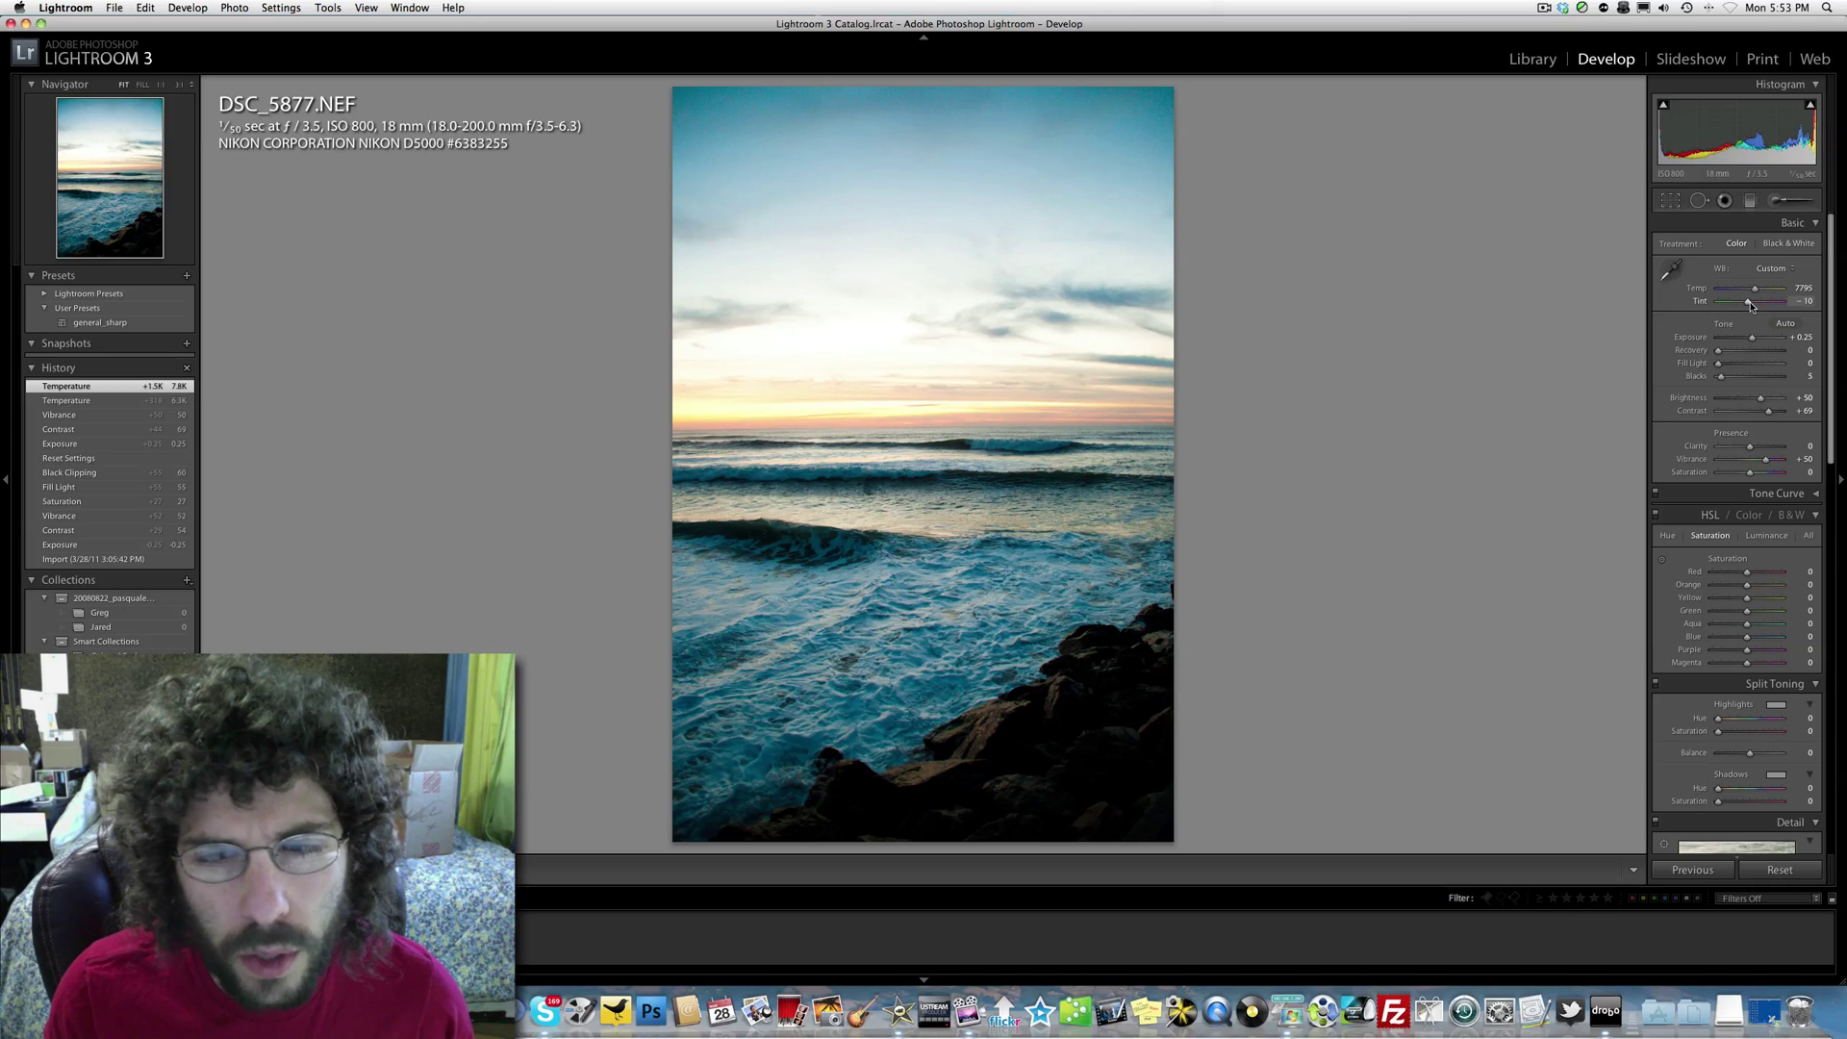
left_click_drag(1750, 447, 1782, 417)
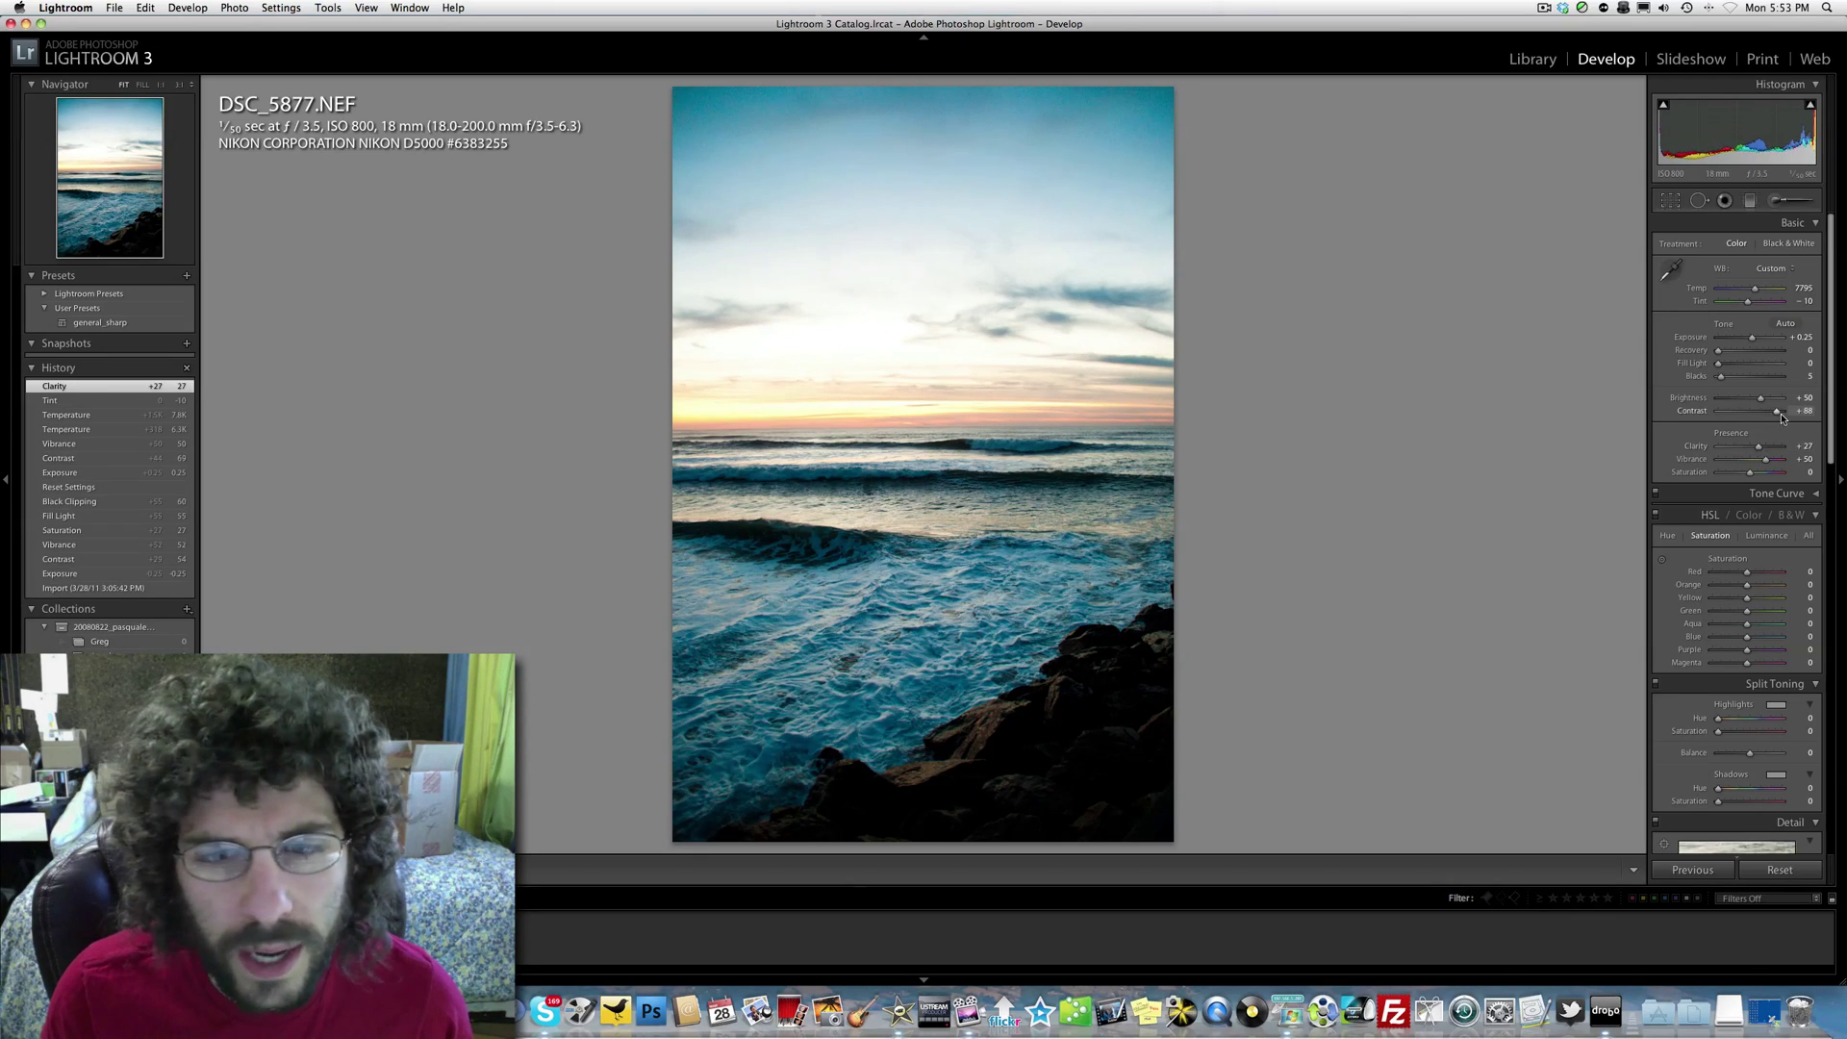
left_click_drag(1719, 363, 1586, 363)
left_click(1729, 341)
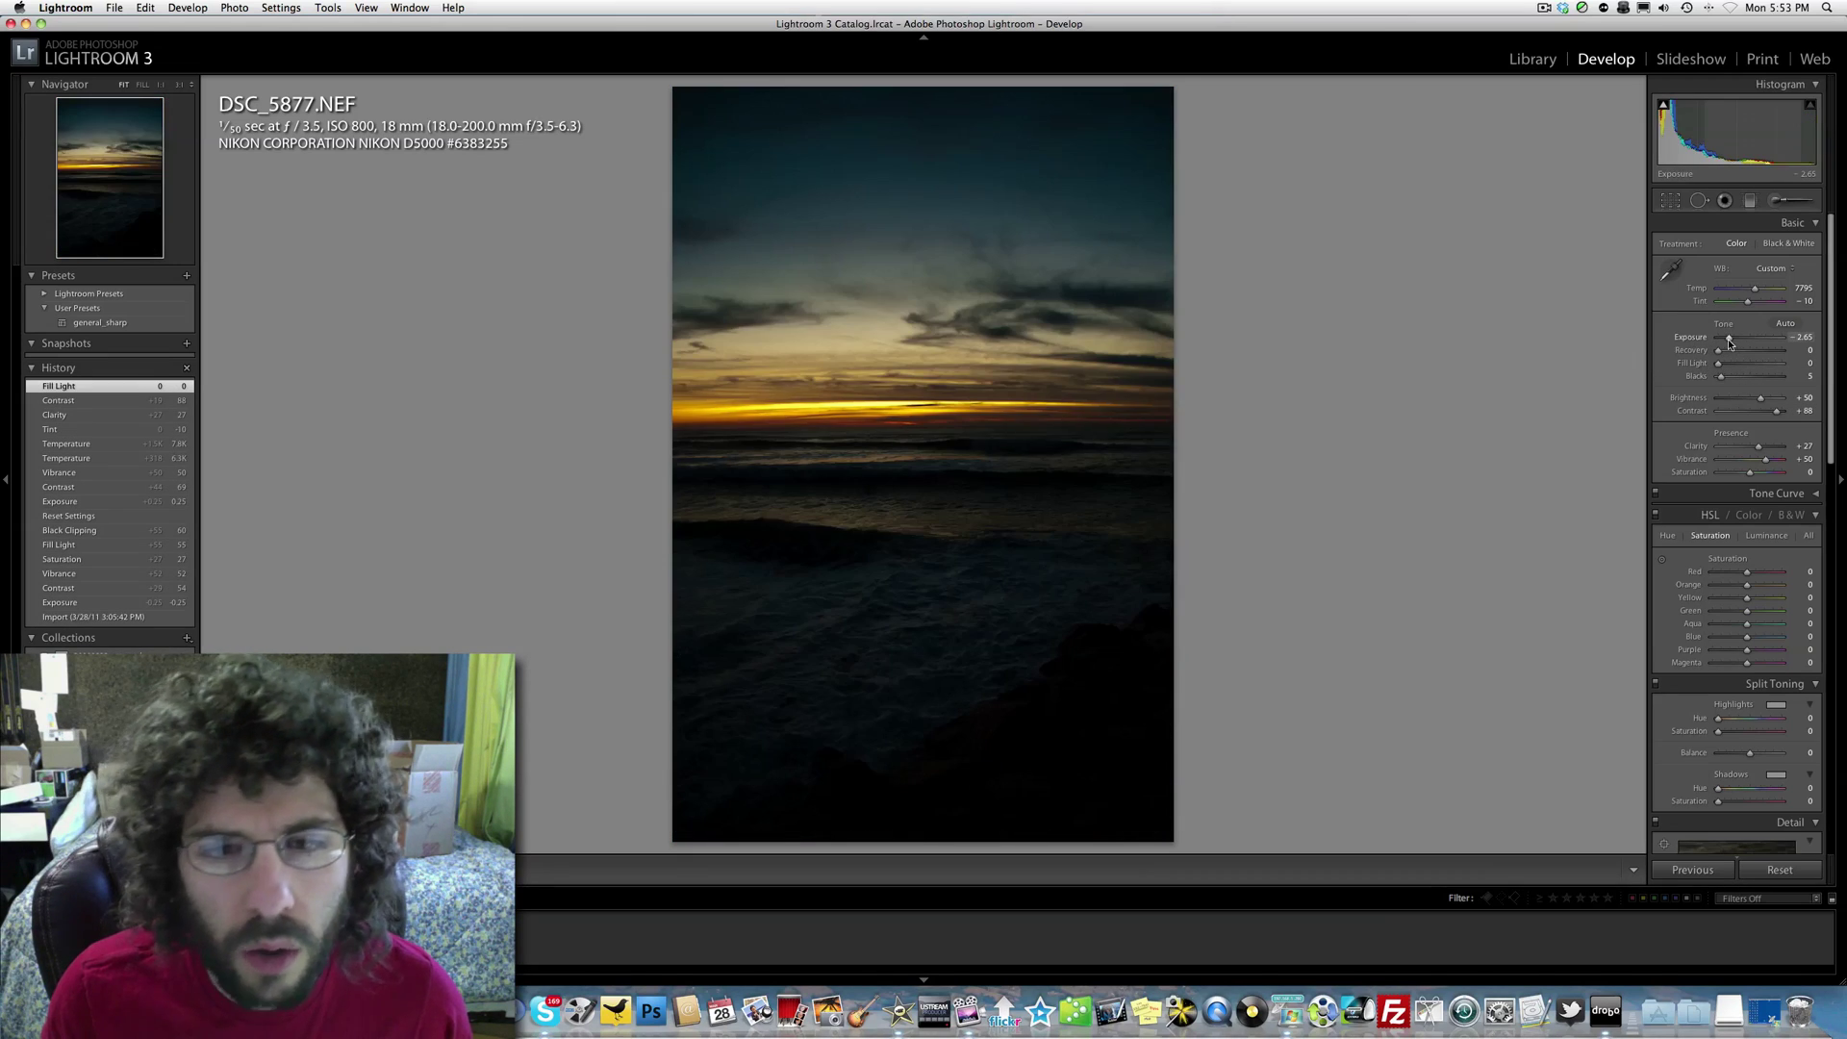
left_click_drag(1729, 341, 1750, 344)
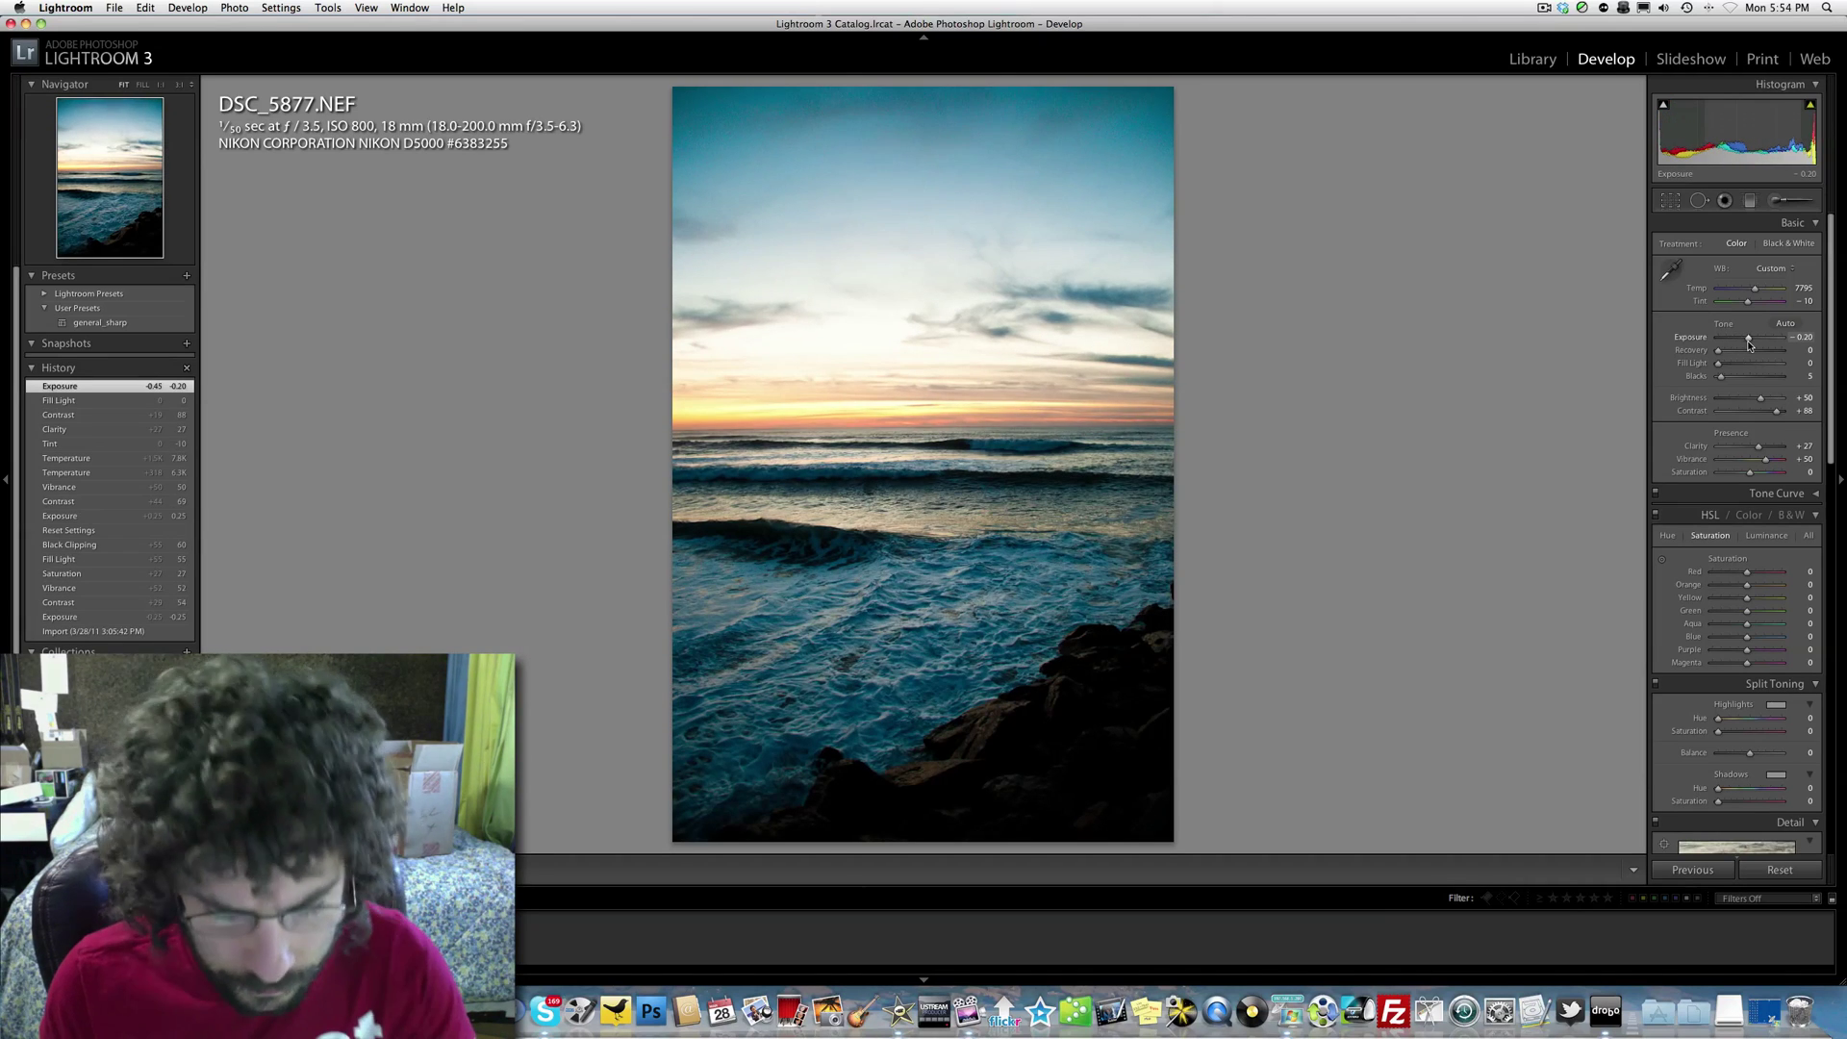
key("super+z")
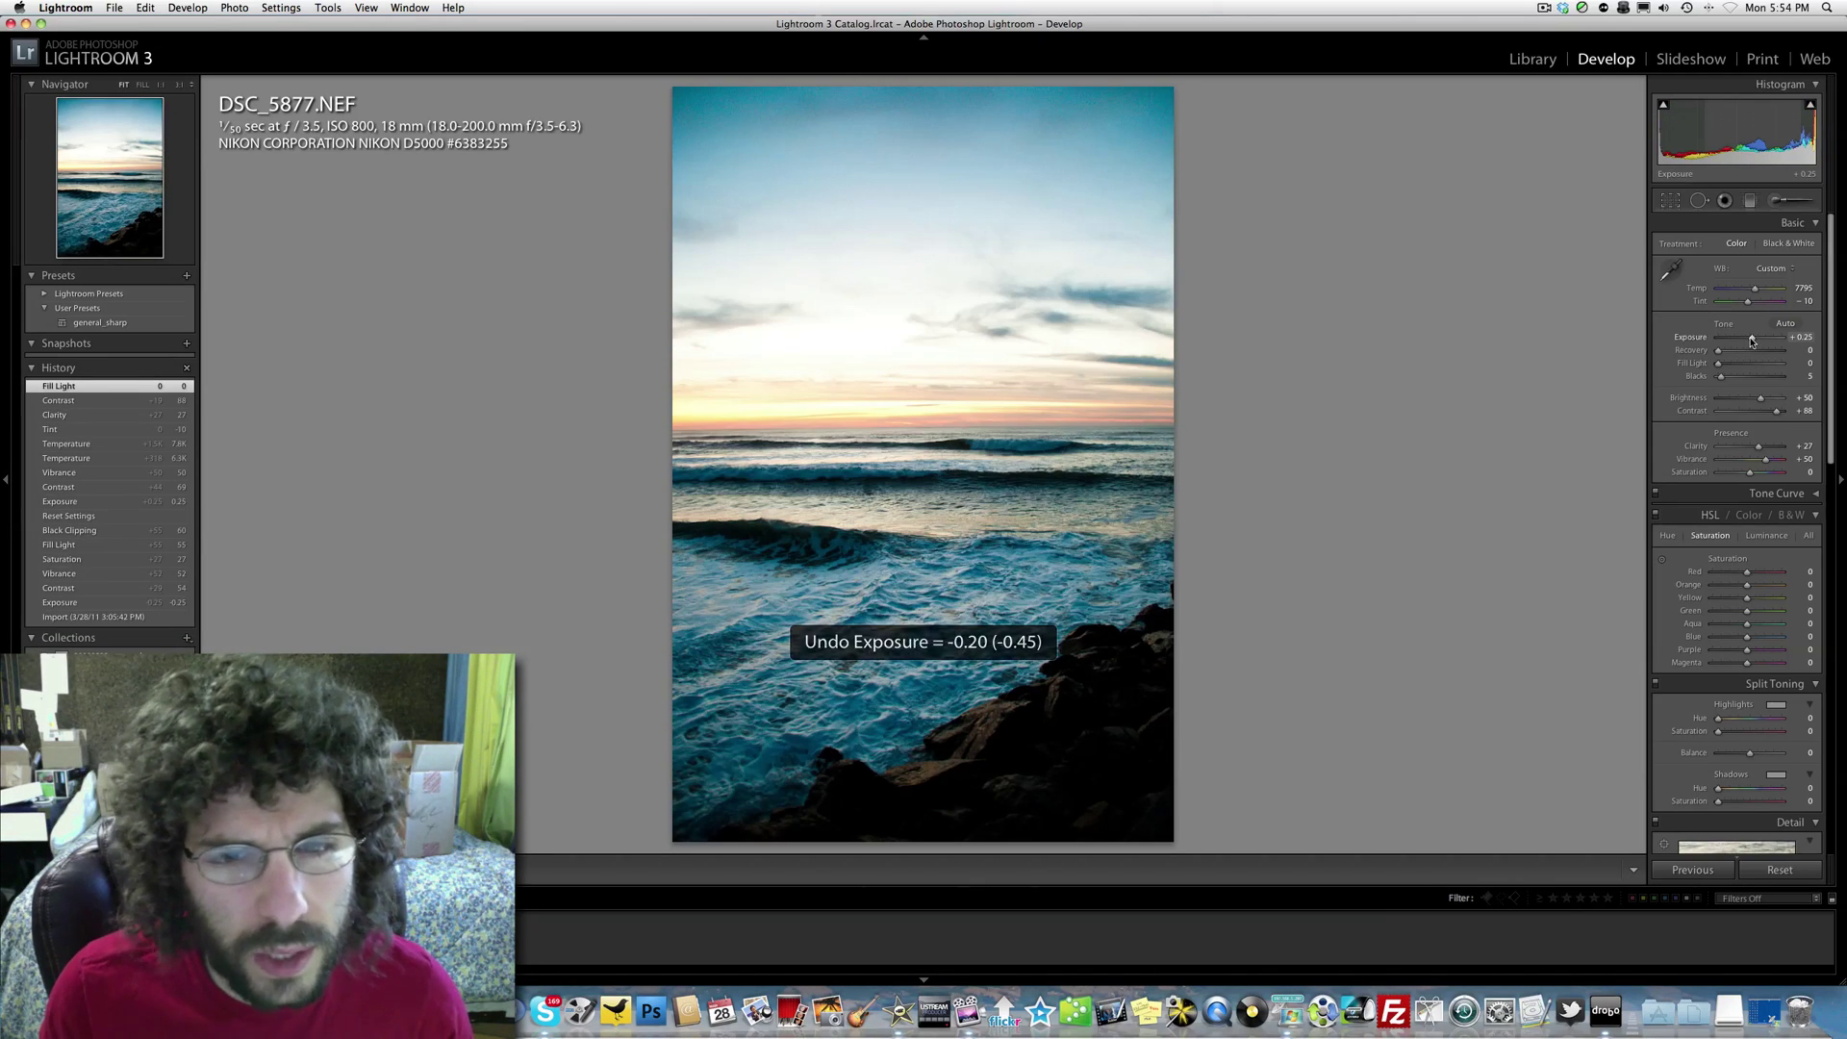
Draw two trial graduated filters from the horizon, then delete both.
left_click(1747, 201)
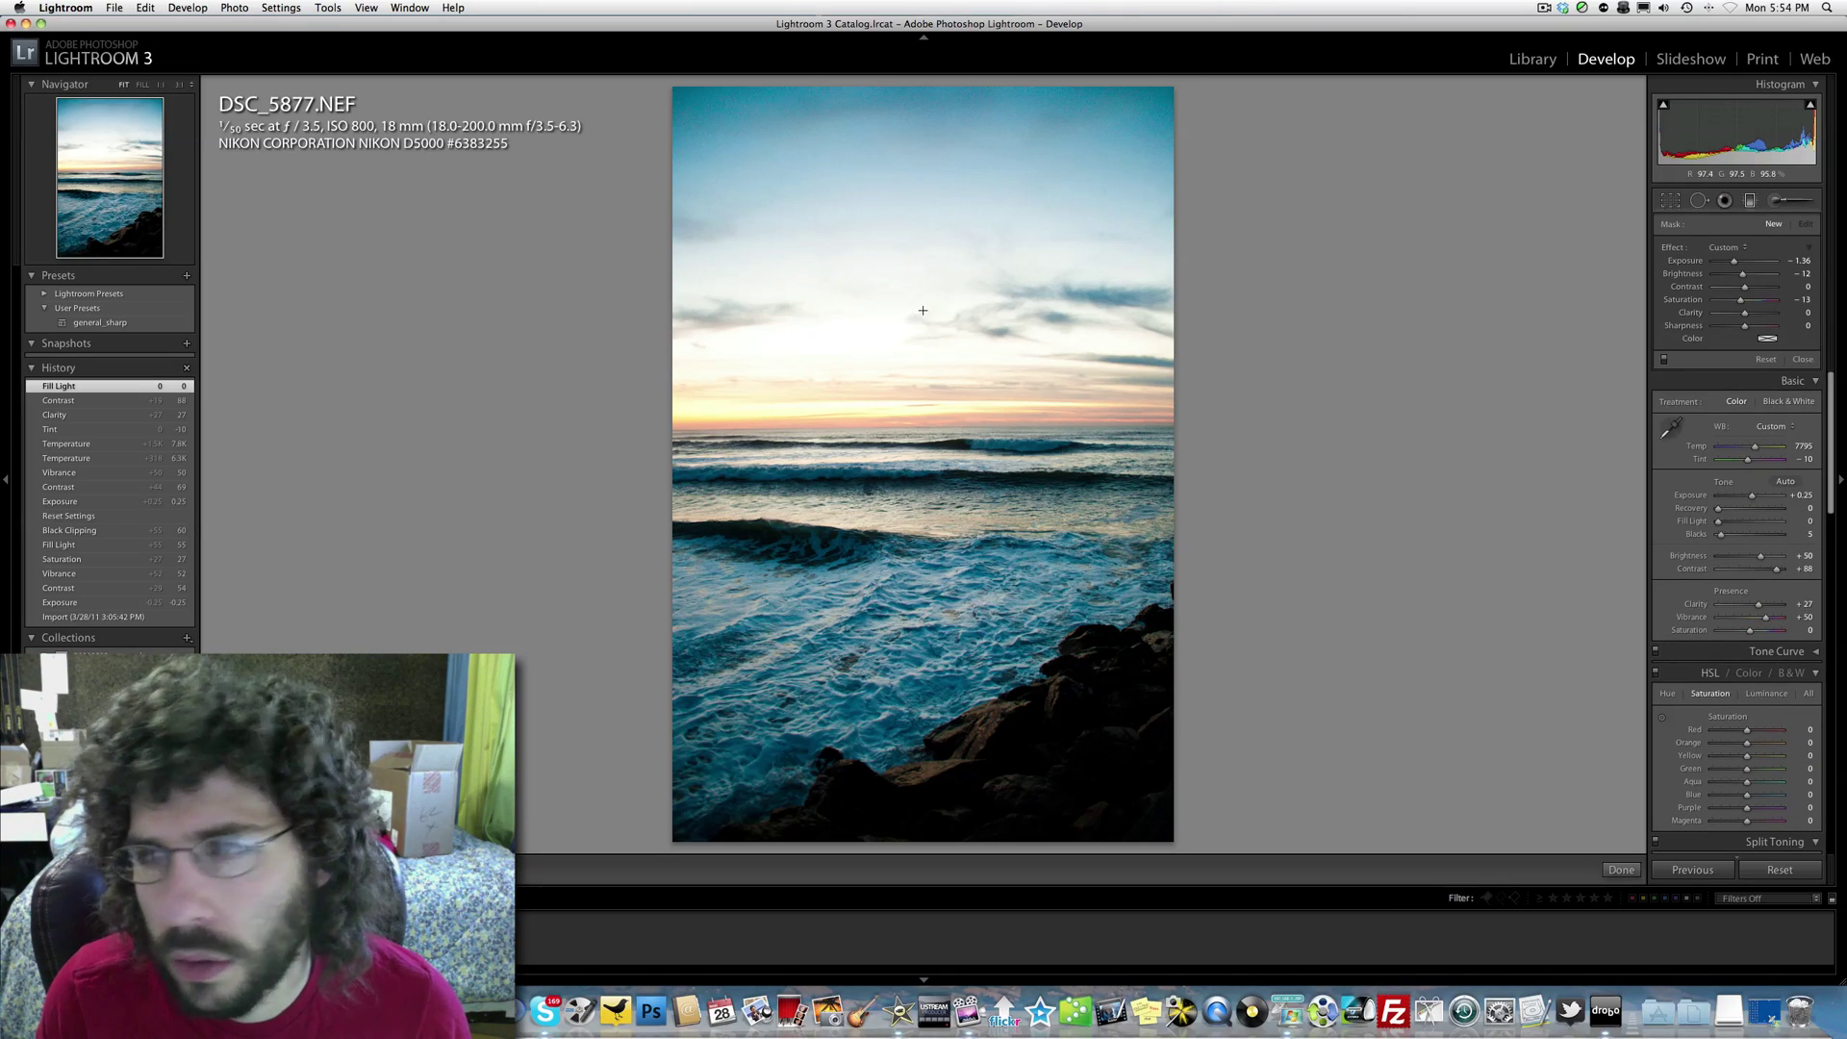
mouse_move(923, 403)
left_mouse_down()
mouse_move(934, 97)
mouse_move(643, 272)
mouse_move(674, 398)
mouse_move(732, 472)
mouse_move(818, 530)
mouse_move(932, 556)
left_mouse_up()
left_click_drag(858, 481, 804, 67)
left_click(927, 483)
key("Delete")
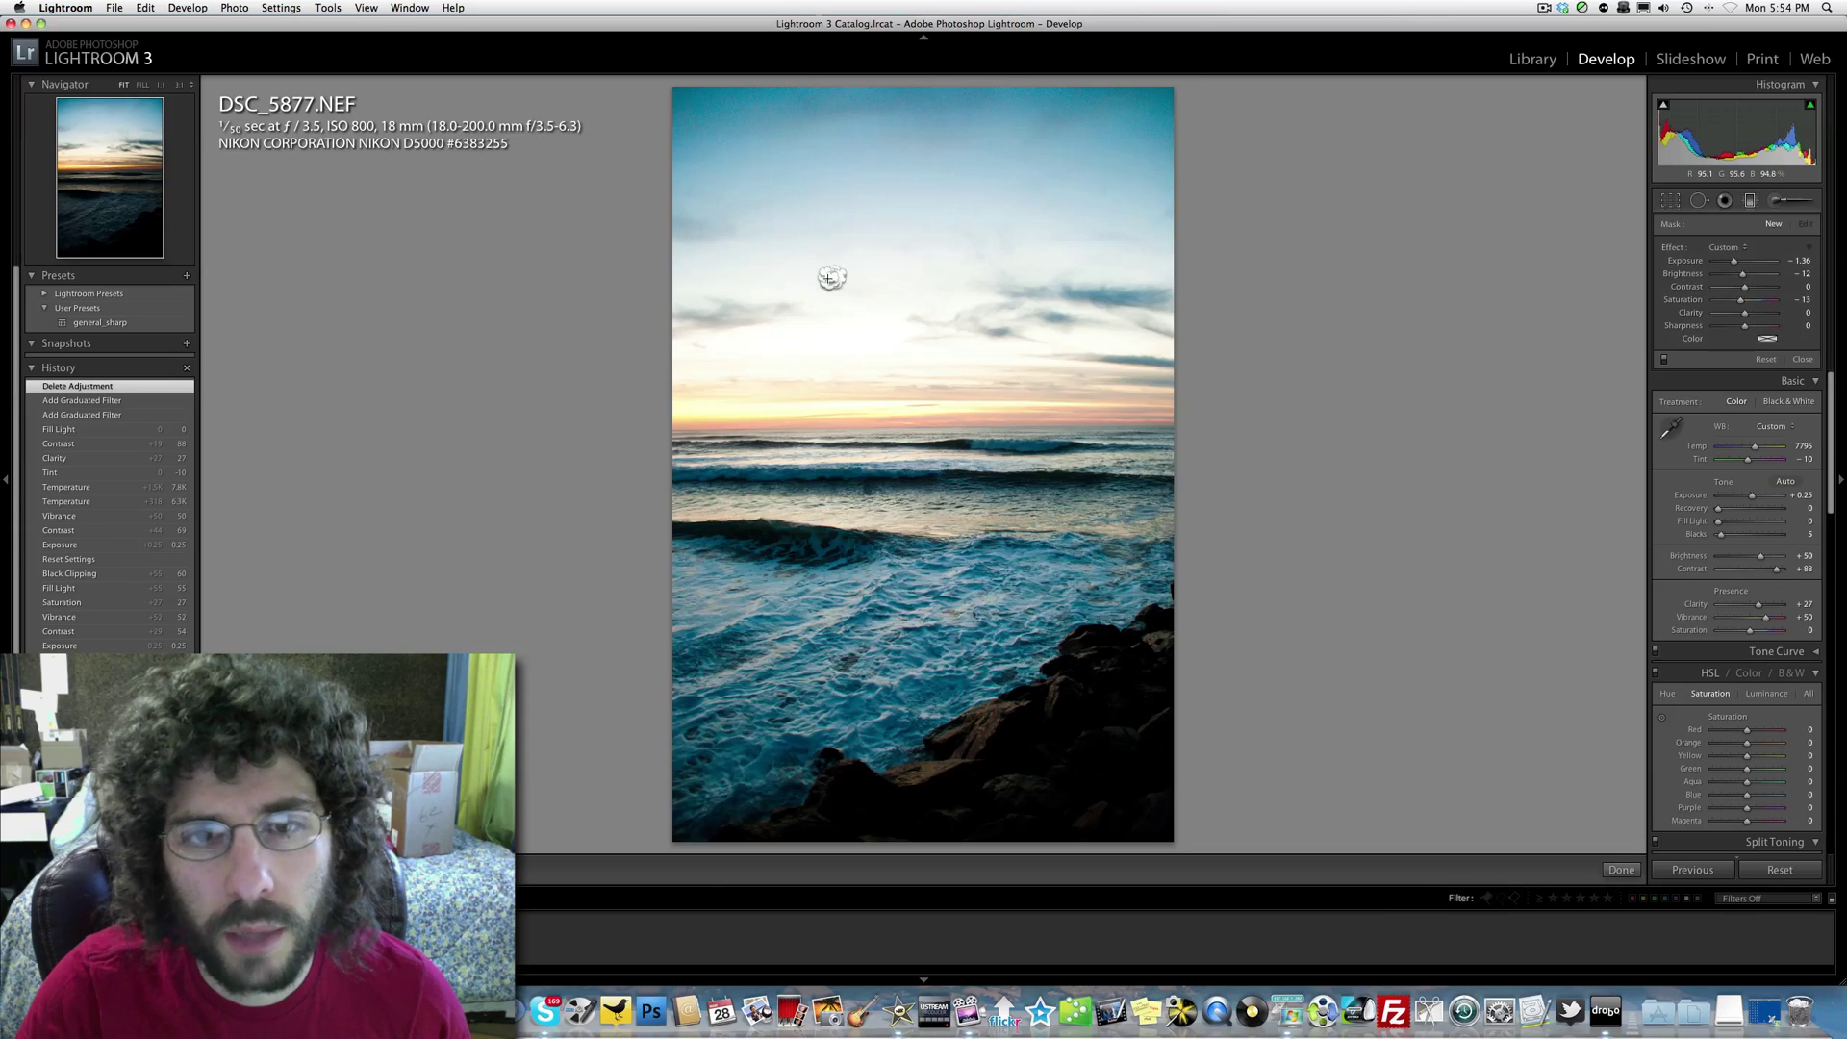
key("Delete")
left_click(1749, 201)
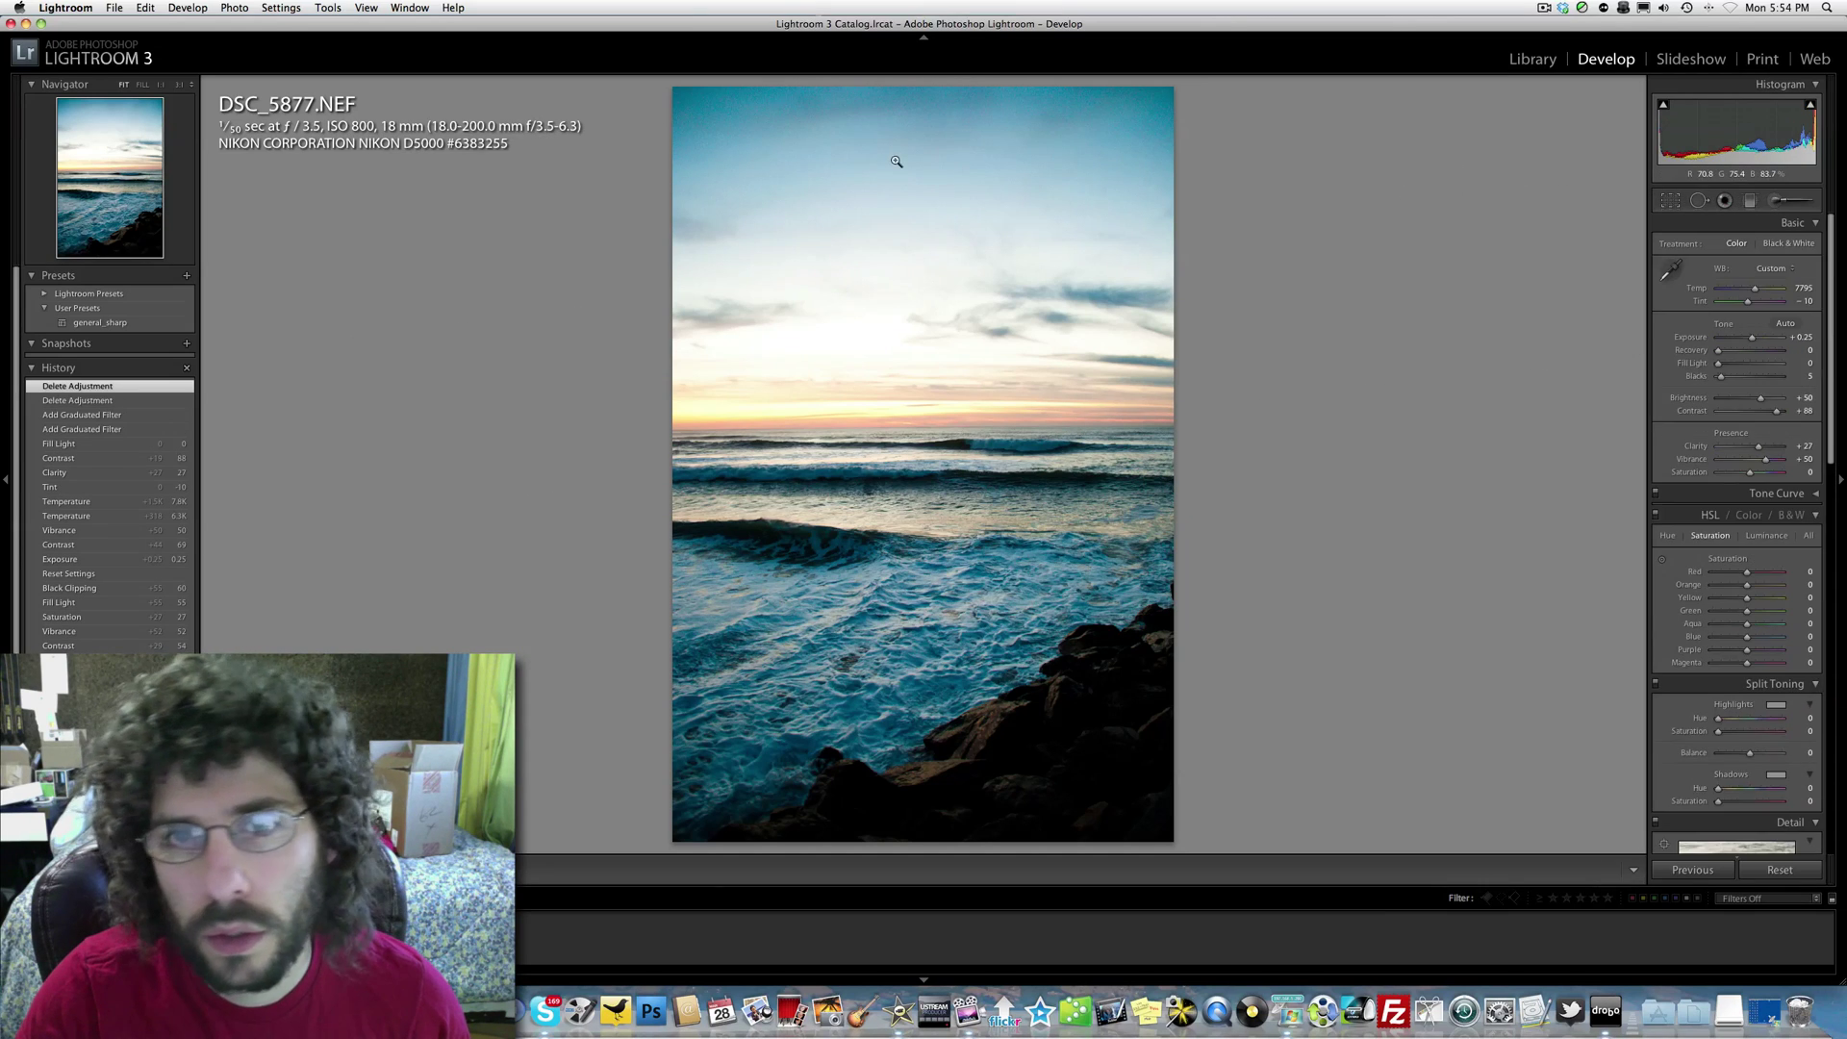
Draw a graduated filter down over the sky with darker exposure, more saturation and contrast.
key("m")
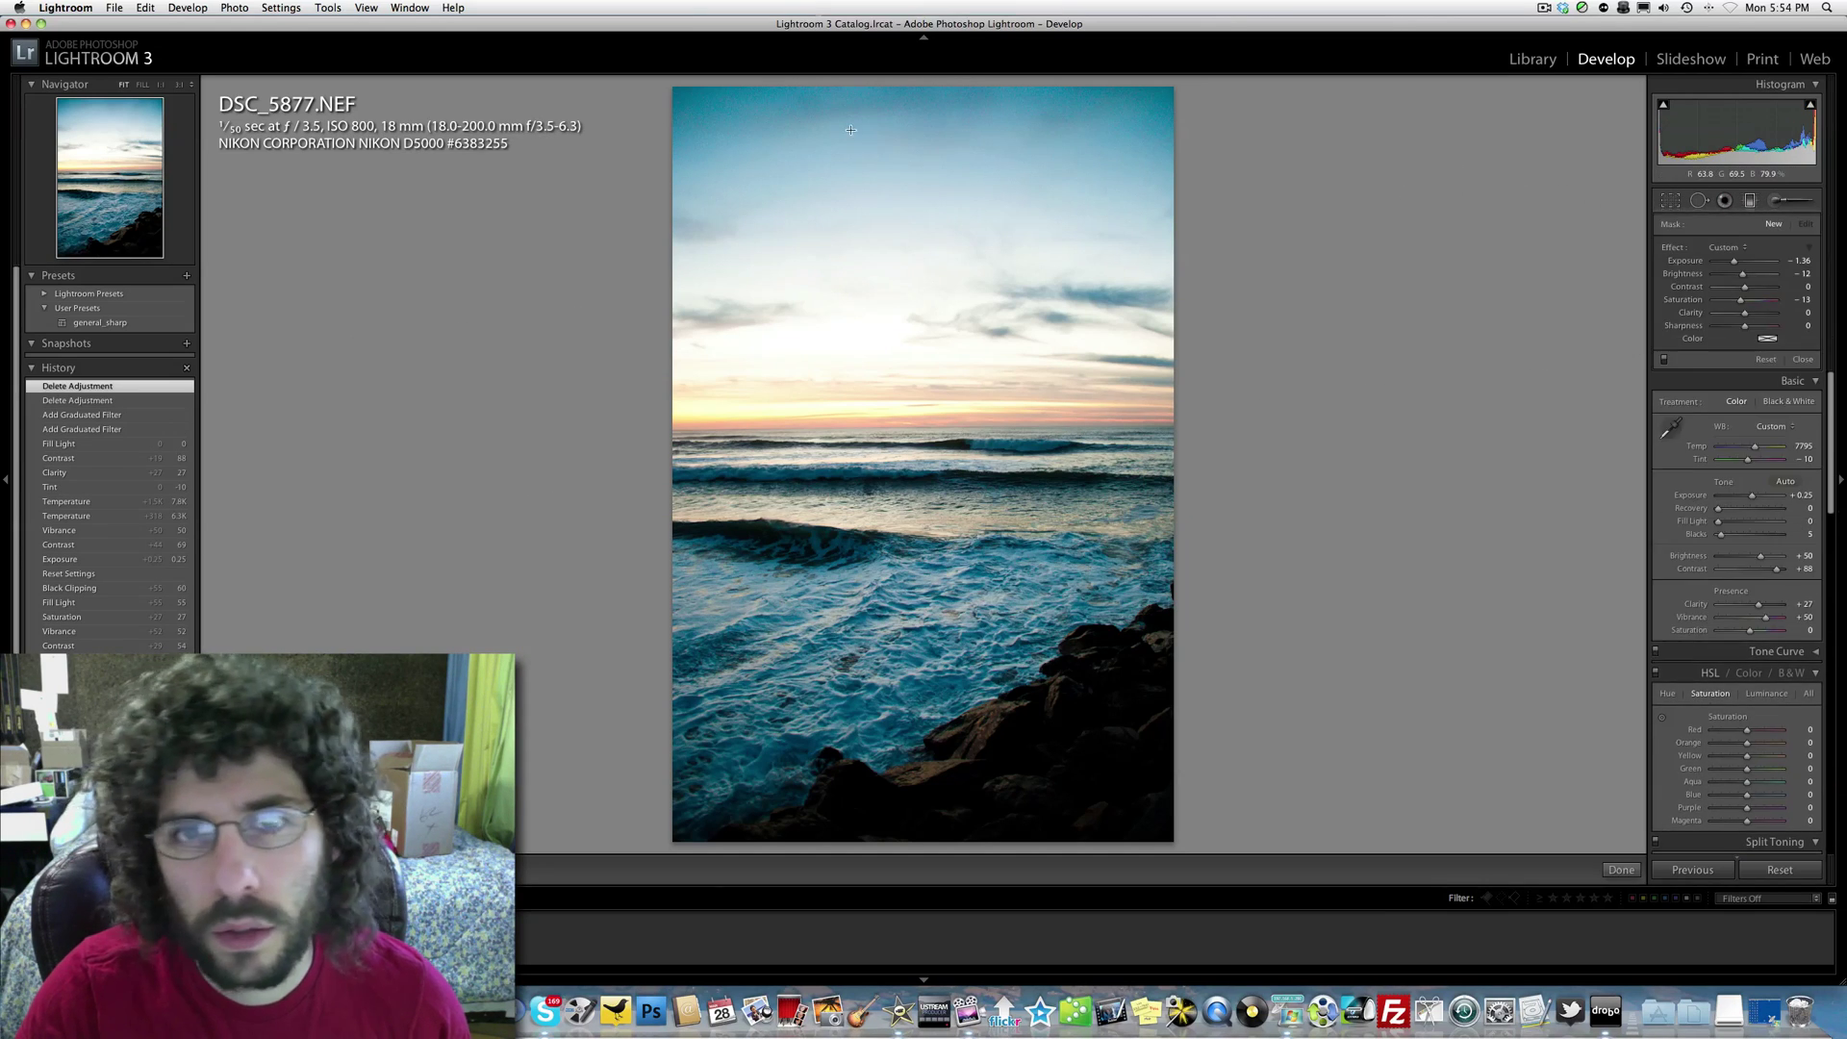
left_click_drag(829, 121, 827, 670)
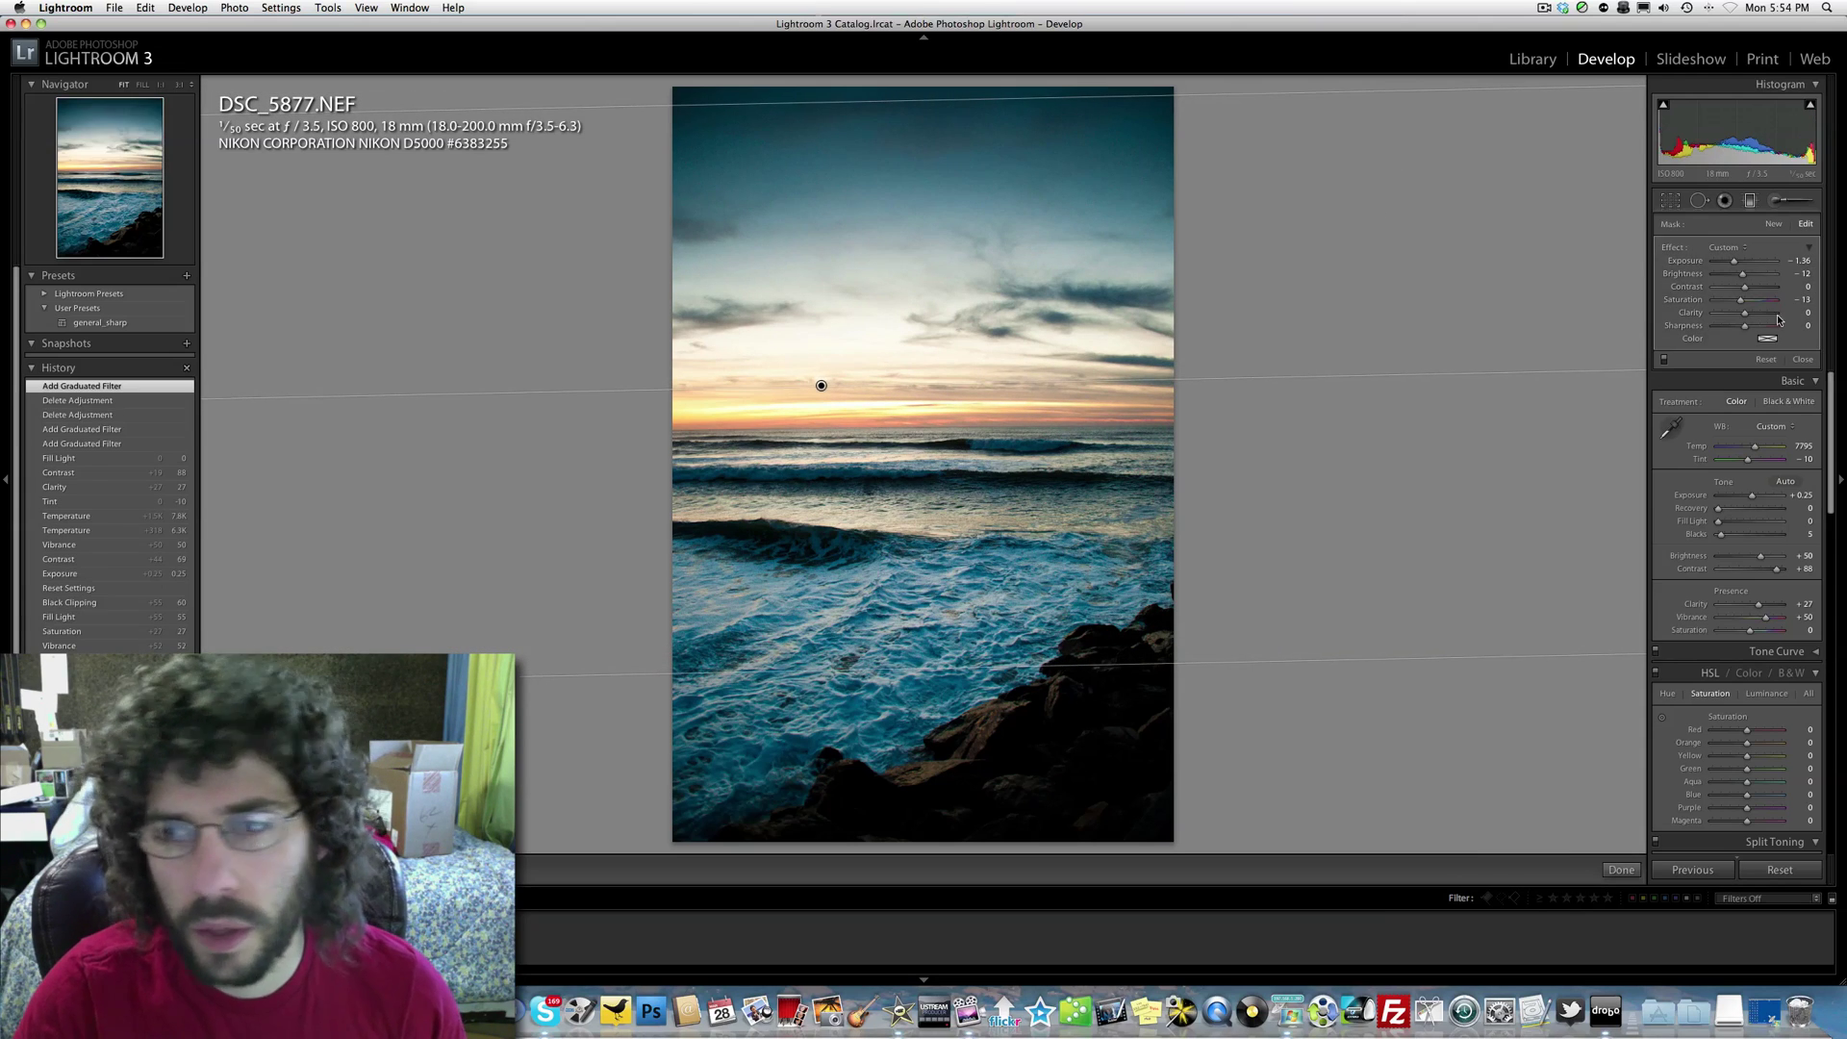
mouse_move(1728, 258)
left_mouse_down()
mouse_move(1755, 262)
mouse_move(1723, 264)
left_mouse_up()
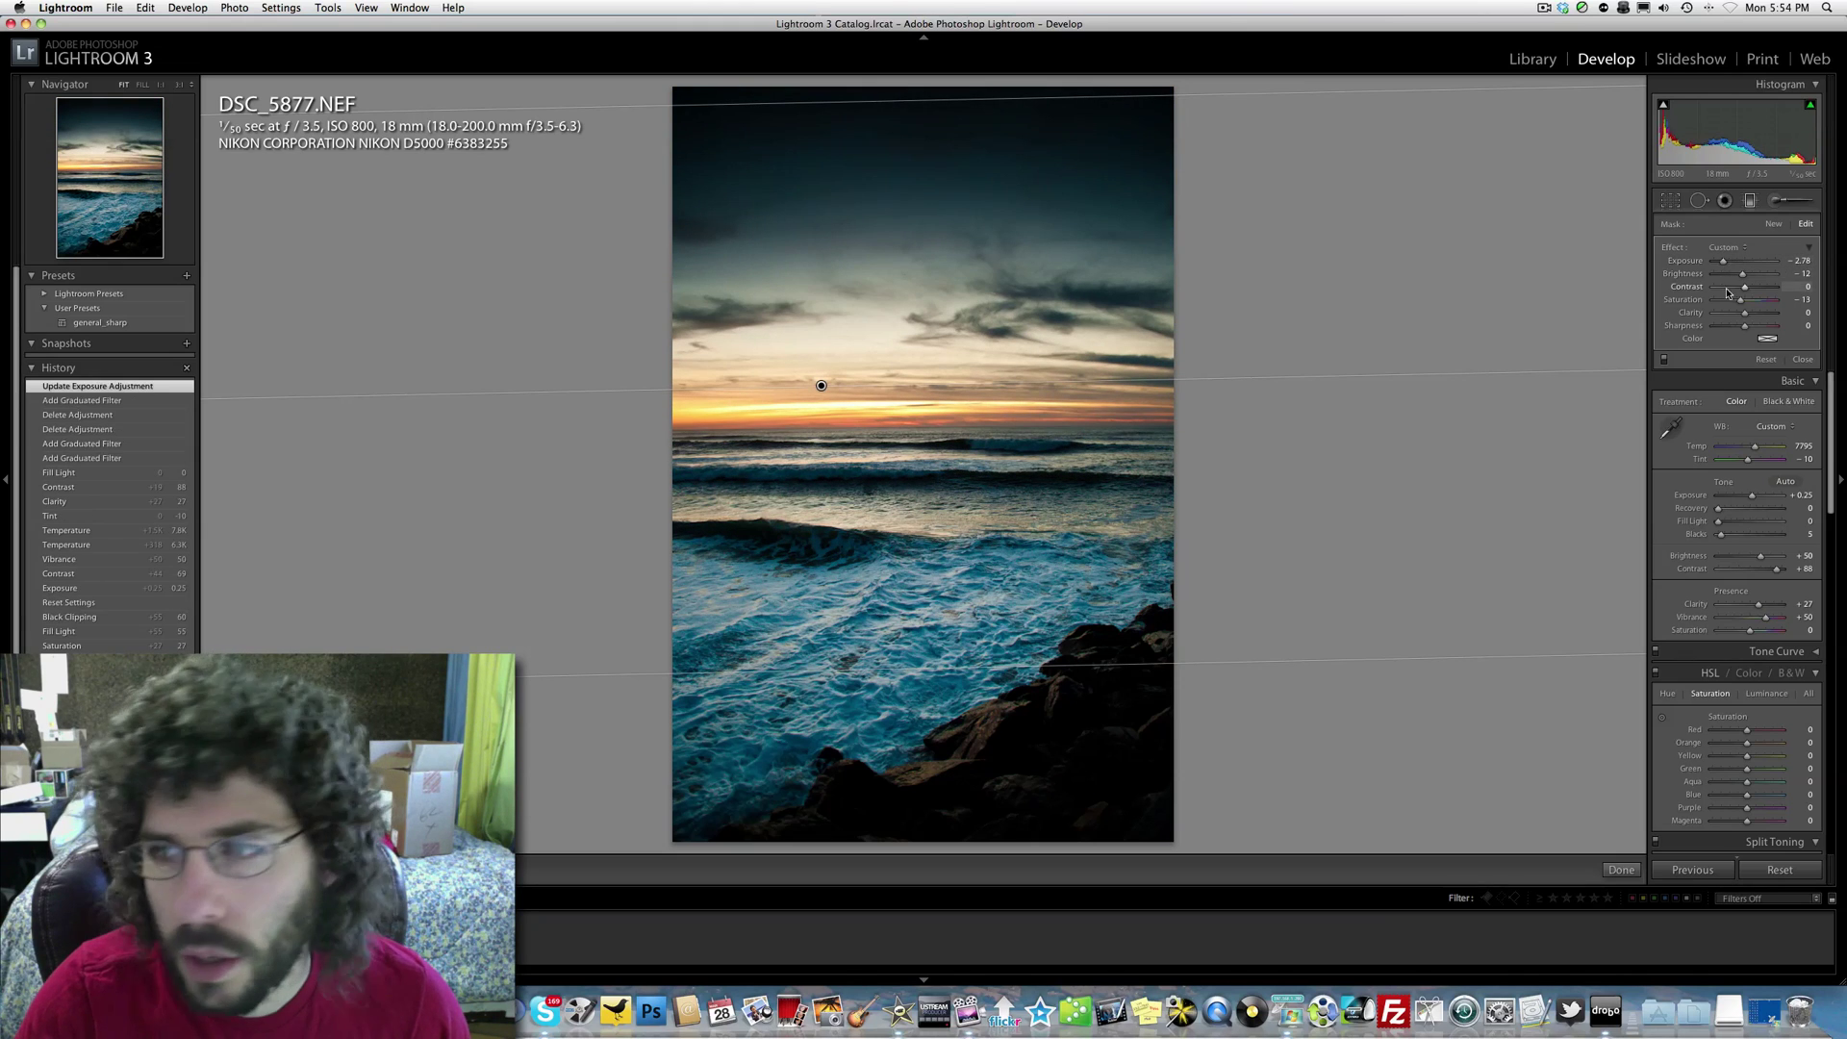
left_click(1771, 302)
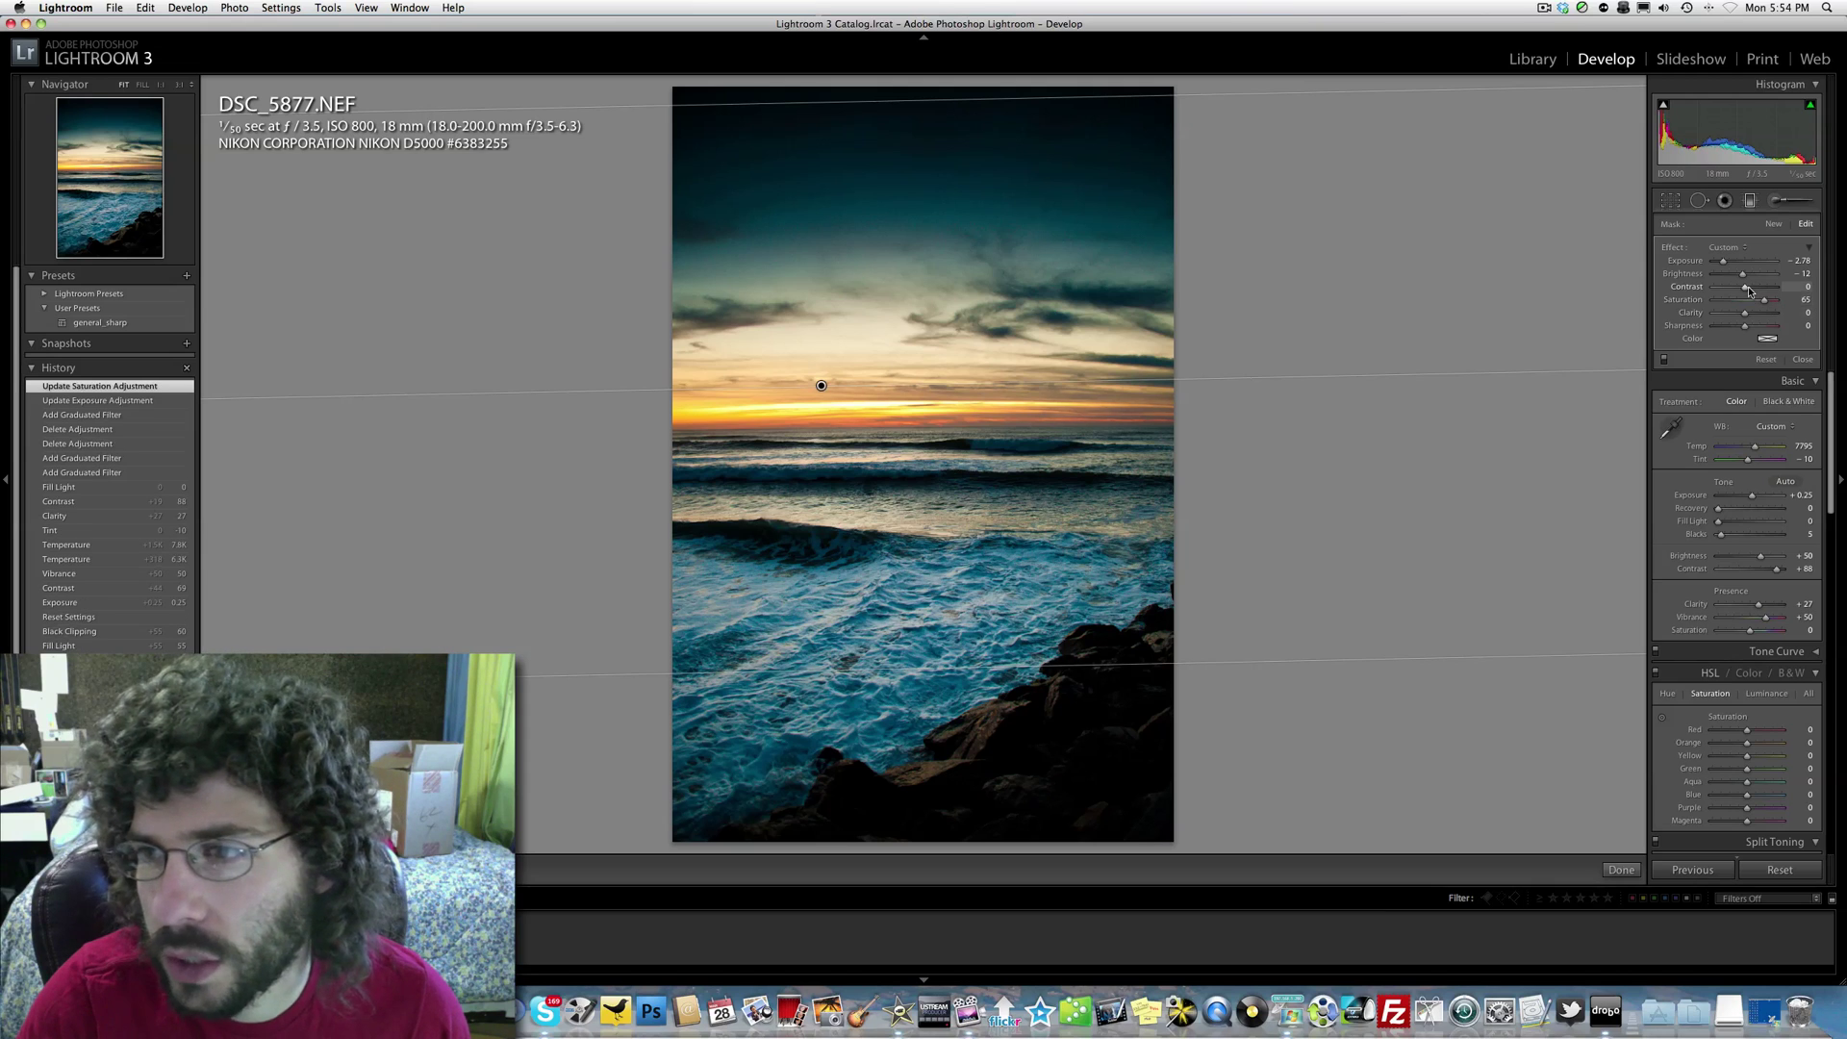
left_click_drag(1753, 289, 1755, 290)
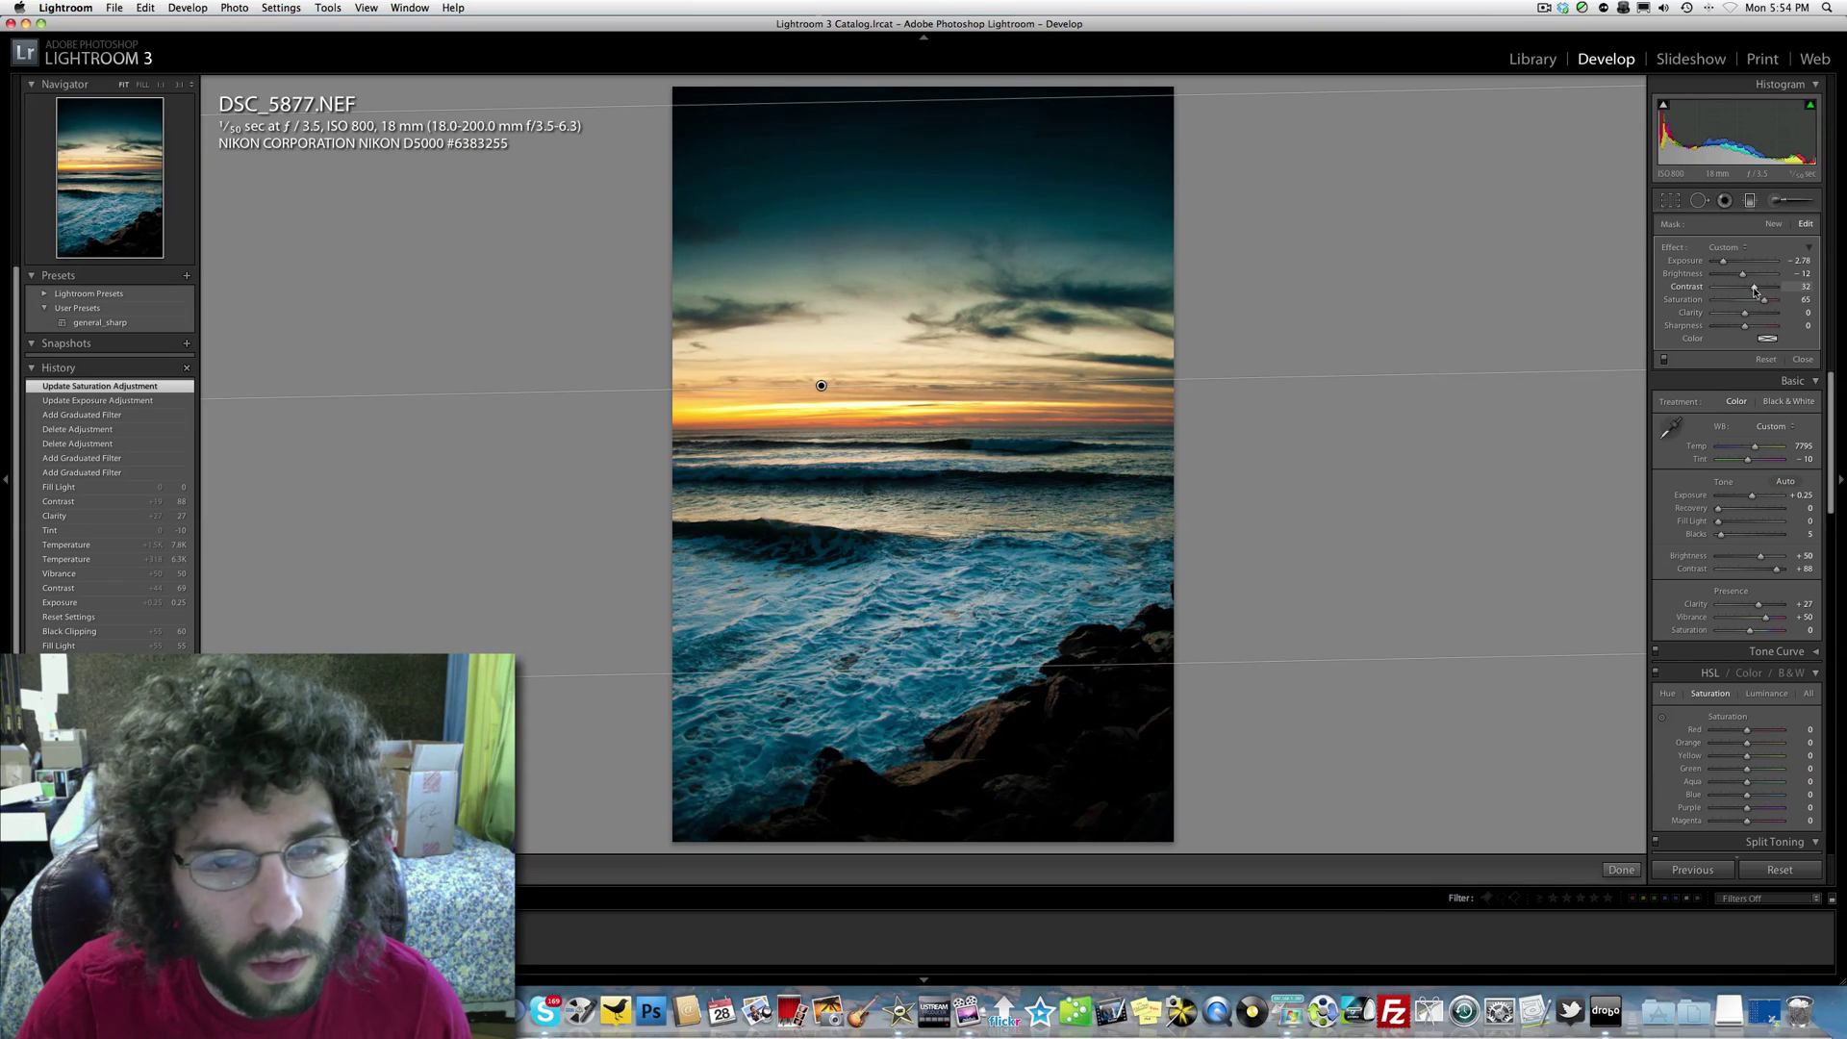
left_click_drag(1763, 279, 1749, 280)
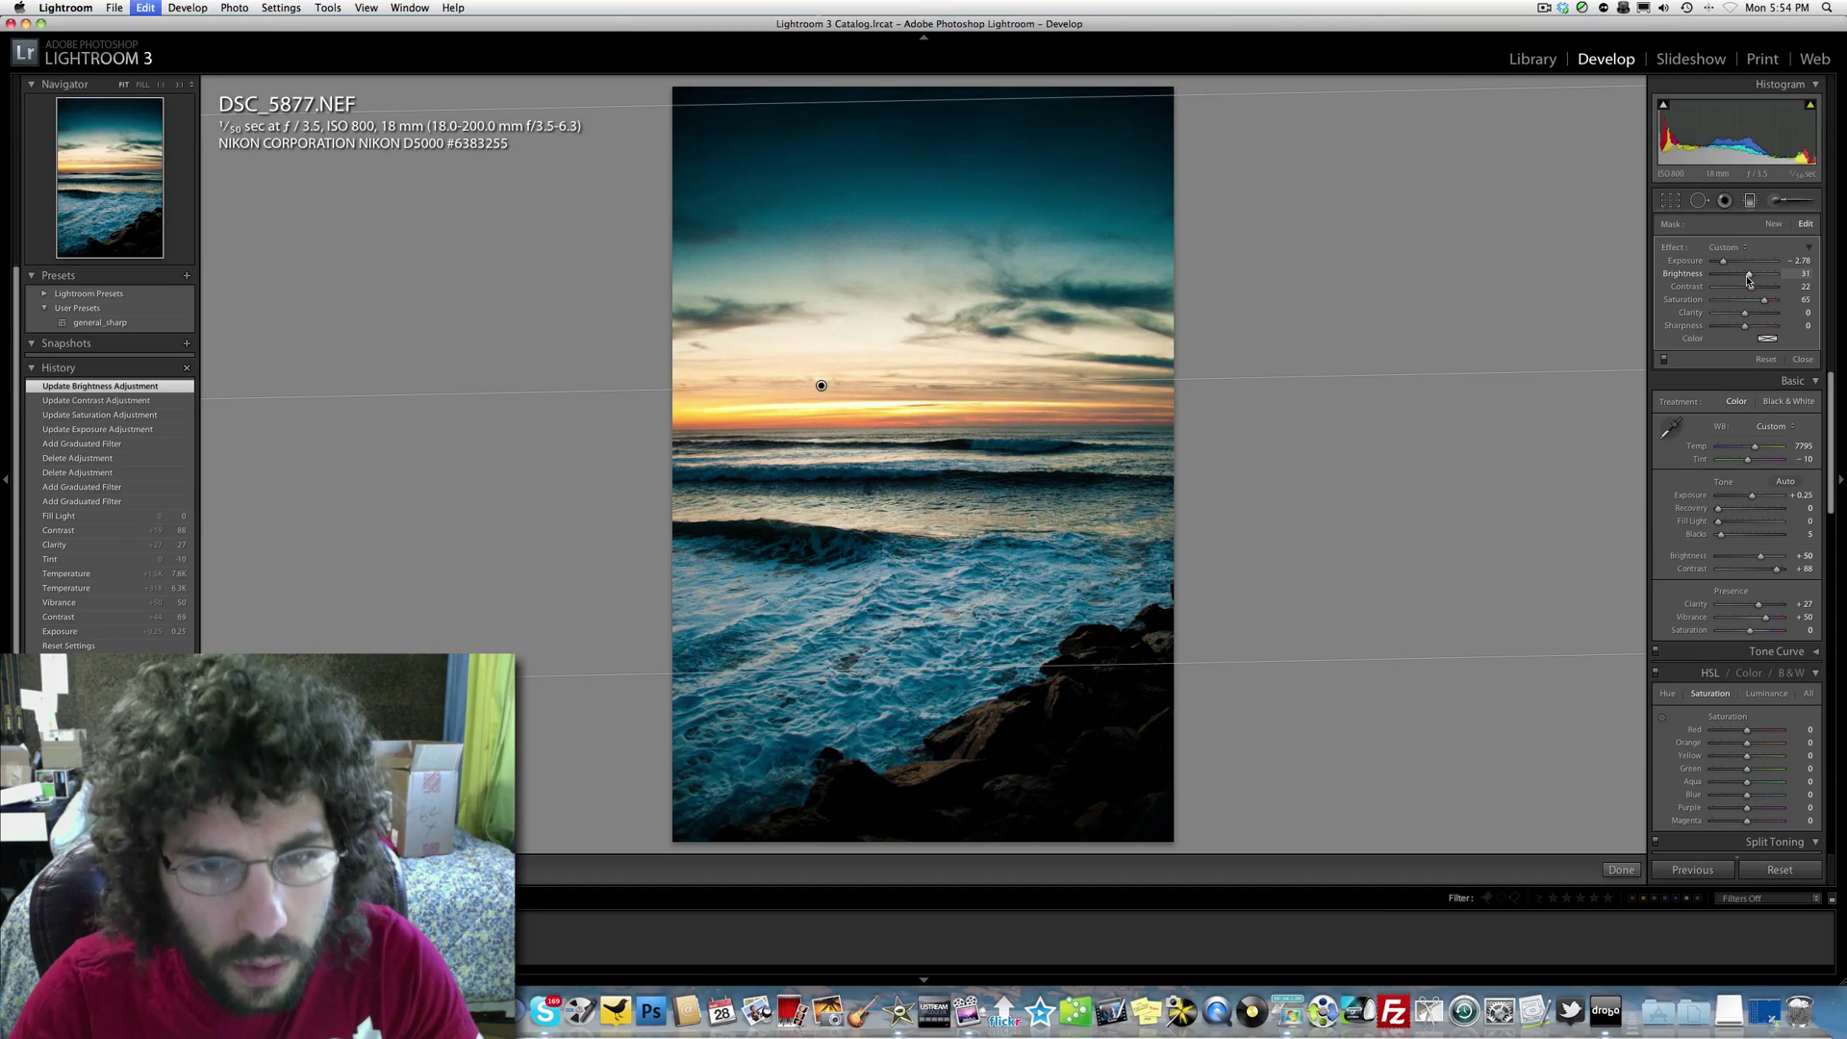
key("super+z")
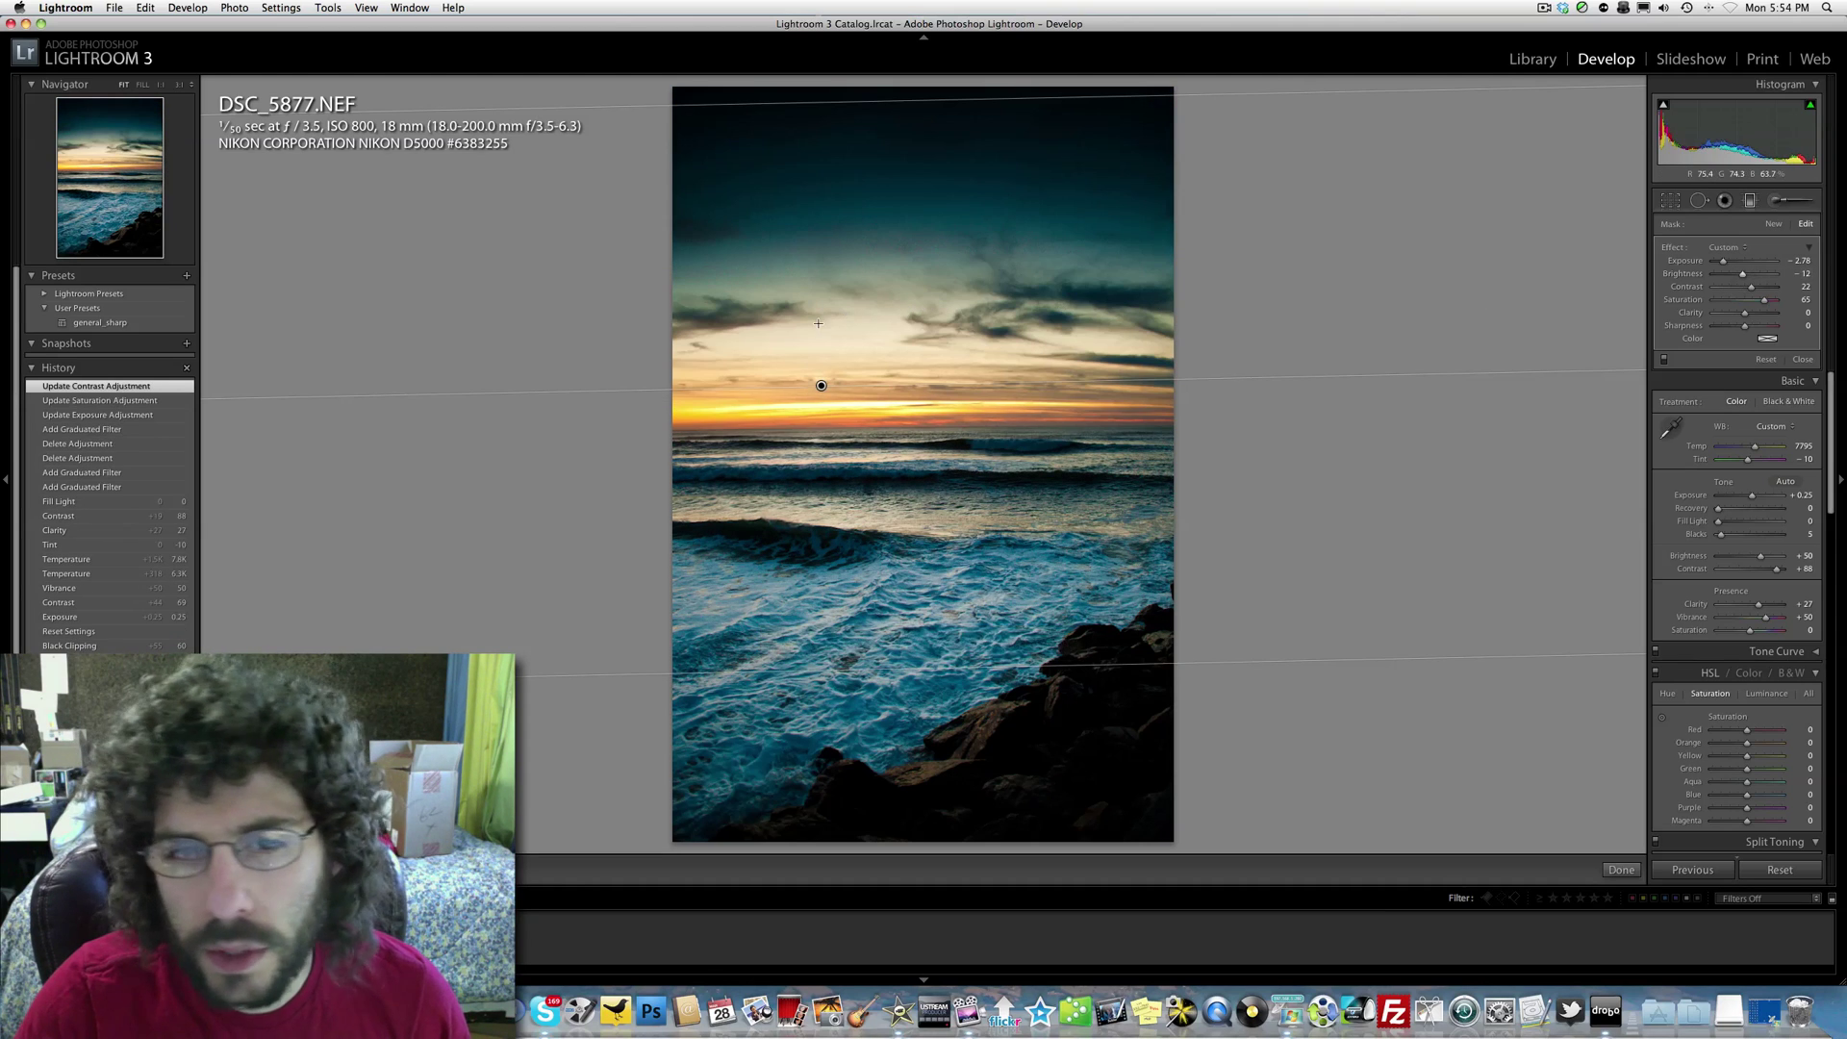
Delete and restore the sky filter, then ease its Exposure from -2.78 to about -1.65.
left_click(820, 386)
key("Delete")
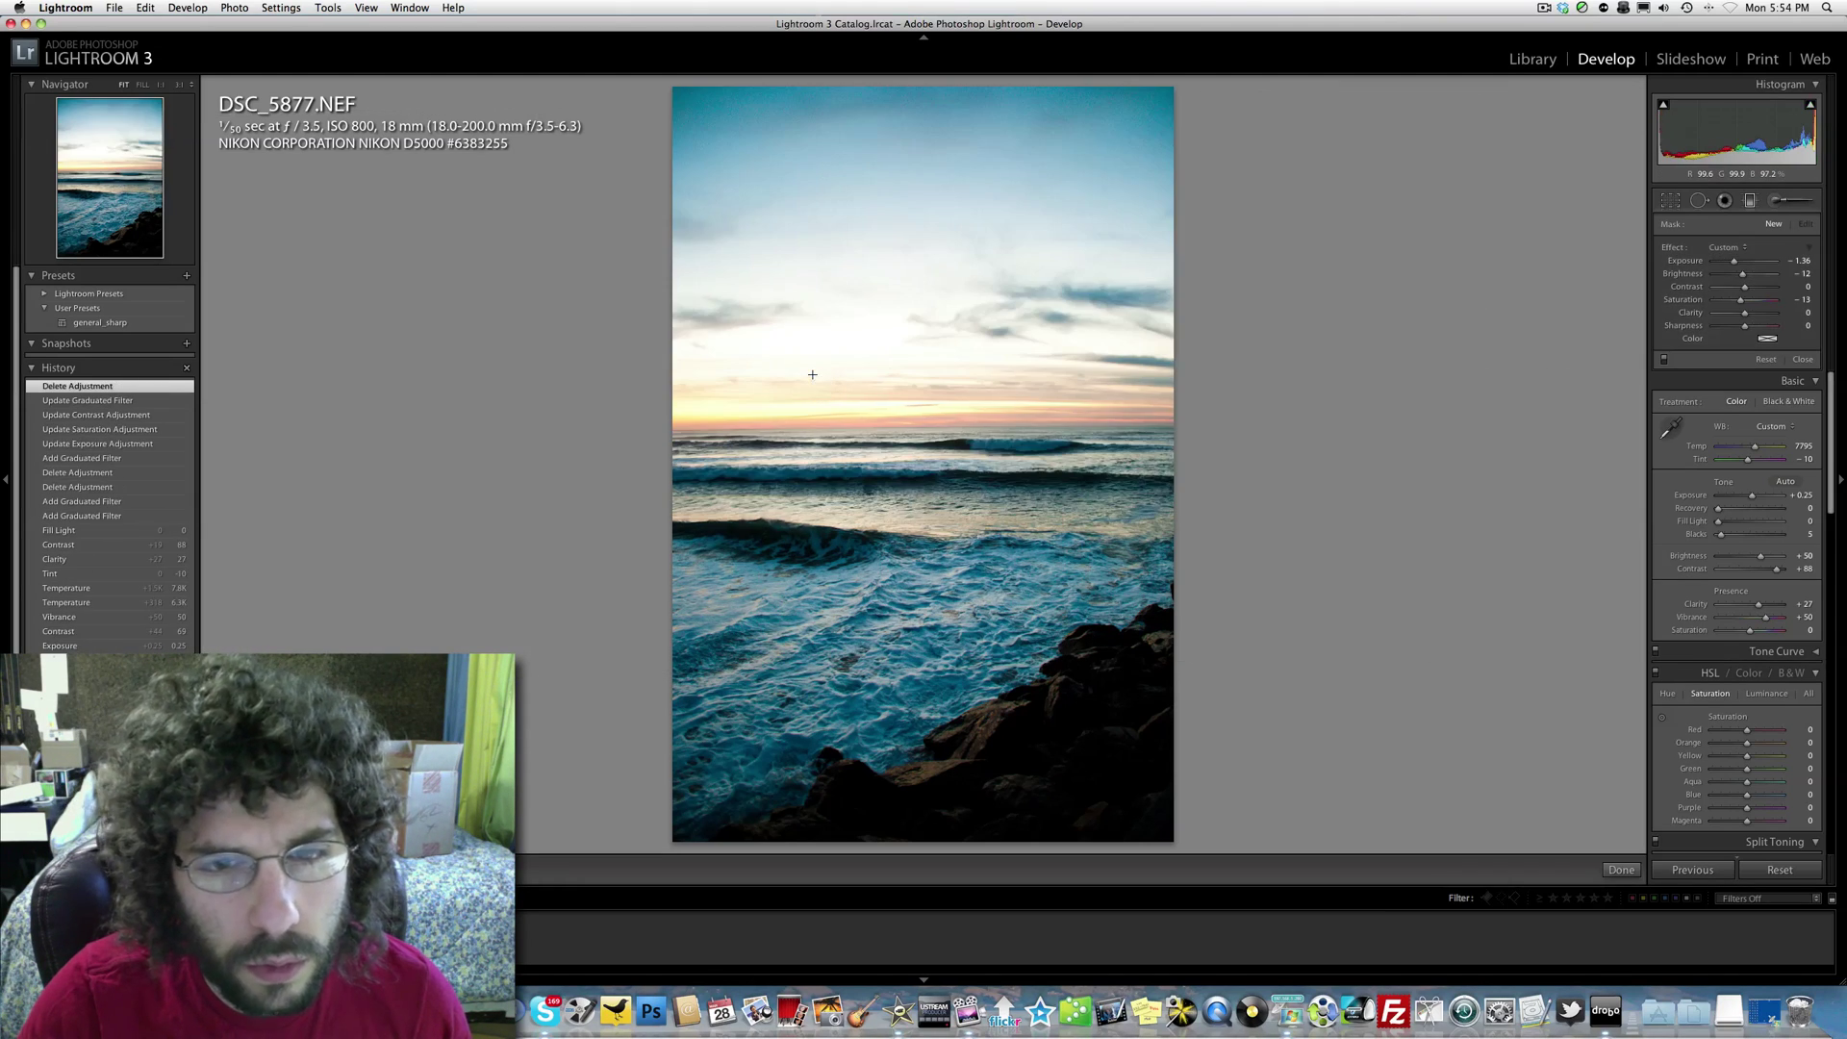
left_click(83, 401)
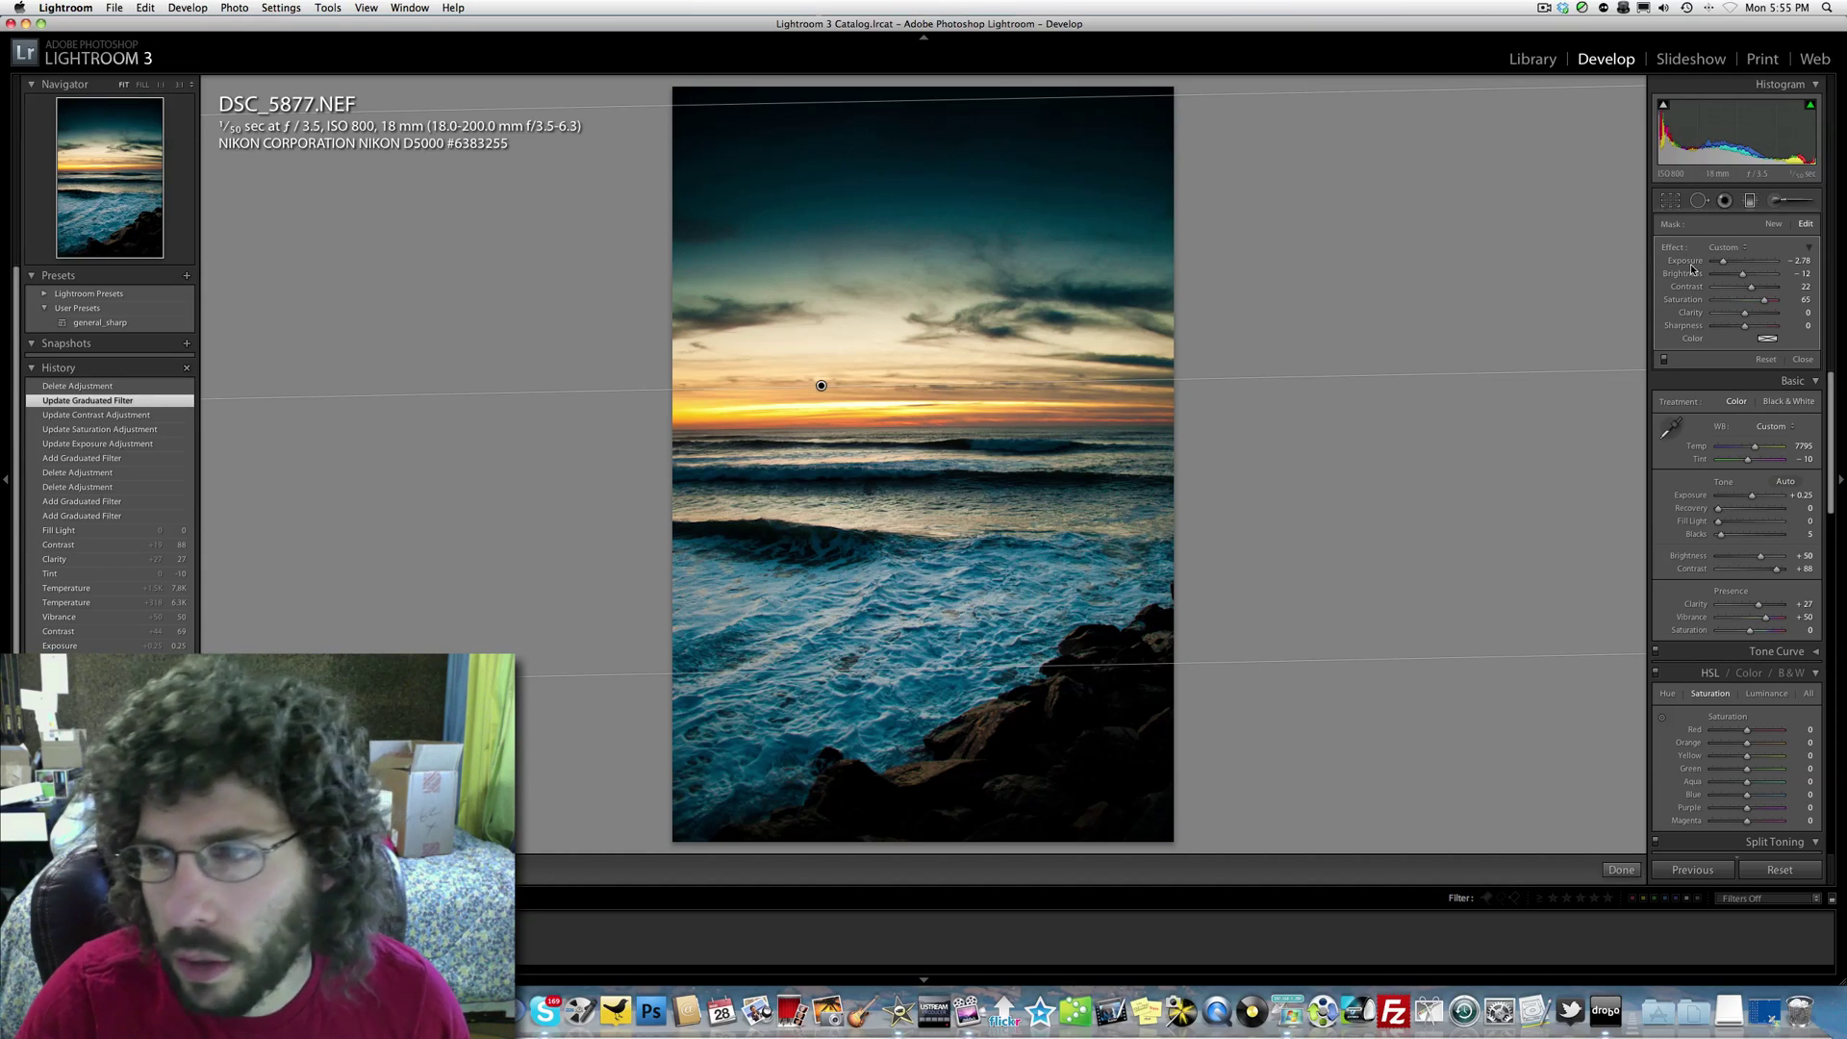
left_click_drag(1711, 262, 1732, 263)
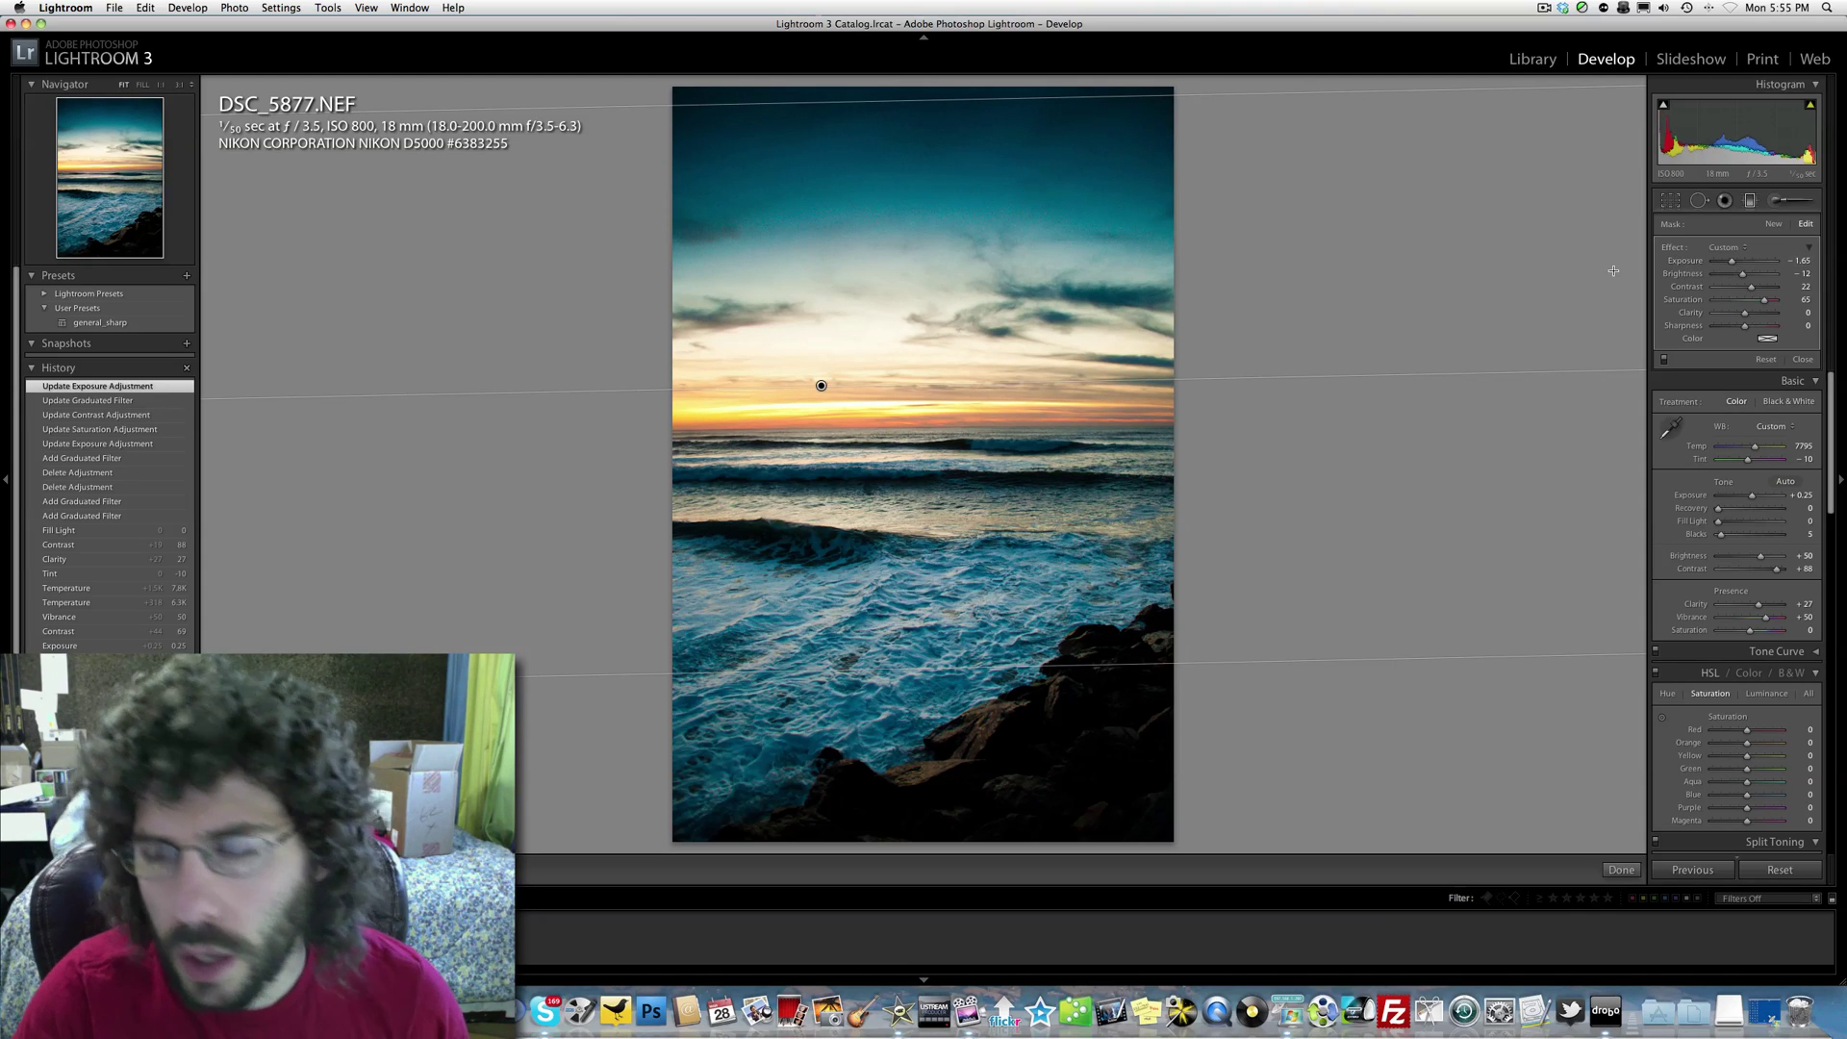
Add a Highlight Priority post-crop vignette with Midpoint 73, Roundness +61 and Feather 76.
left_click(1748, 201)
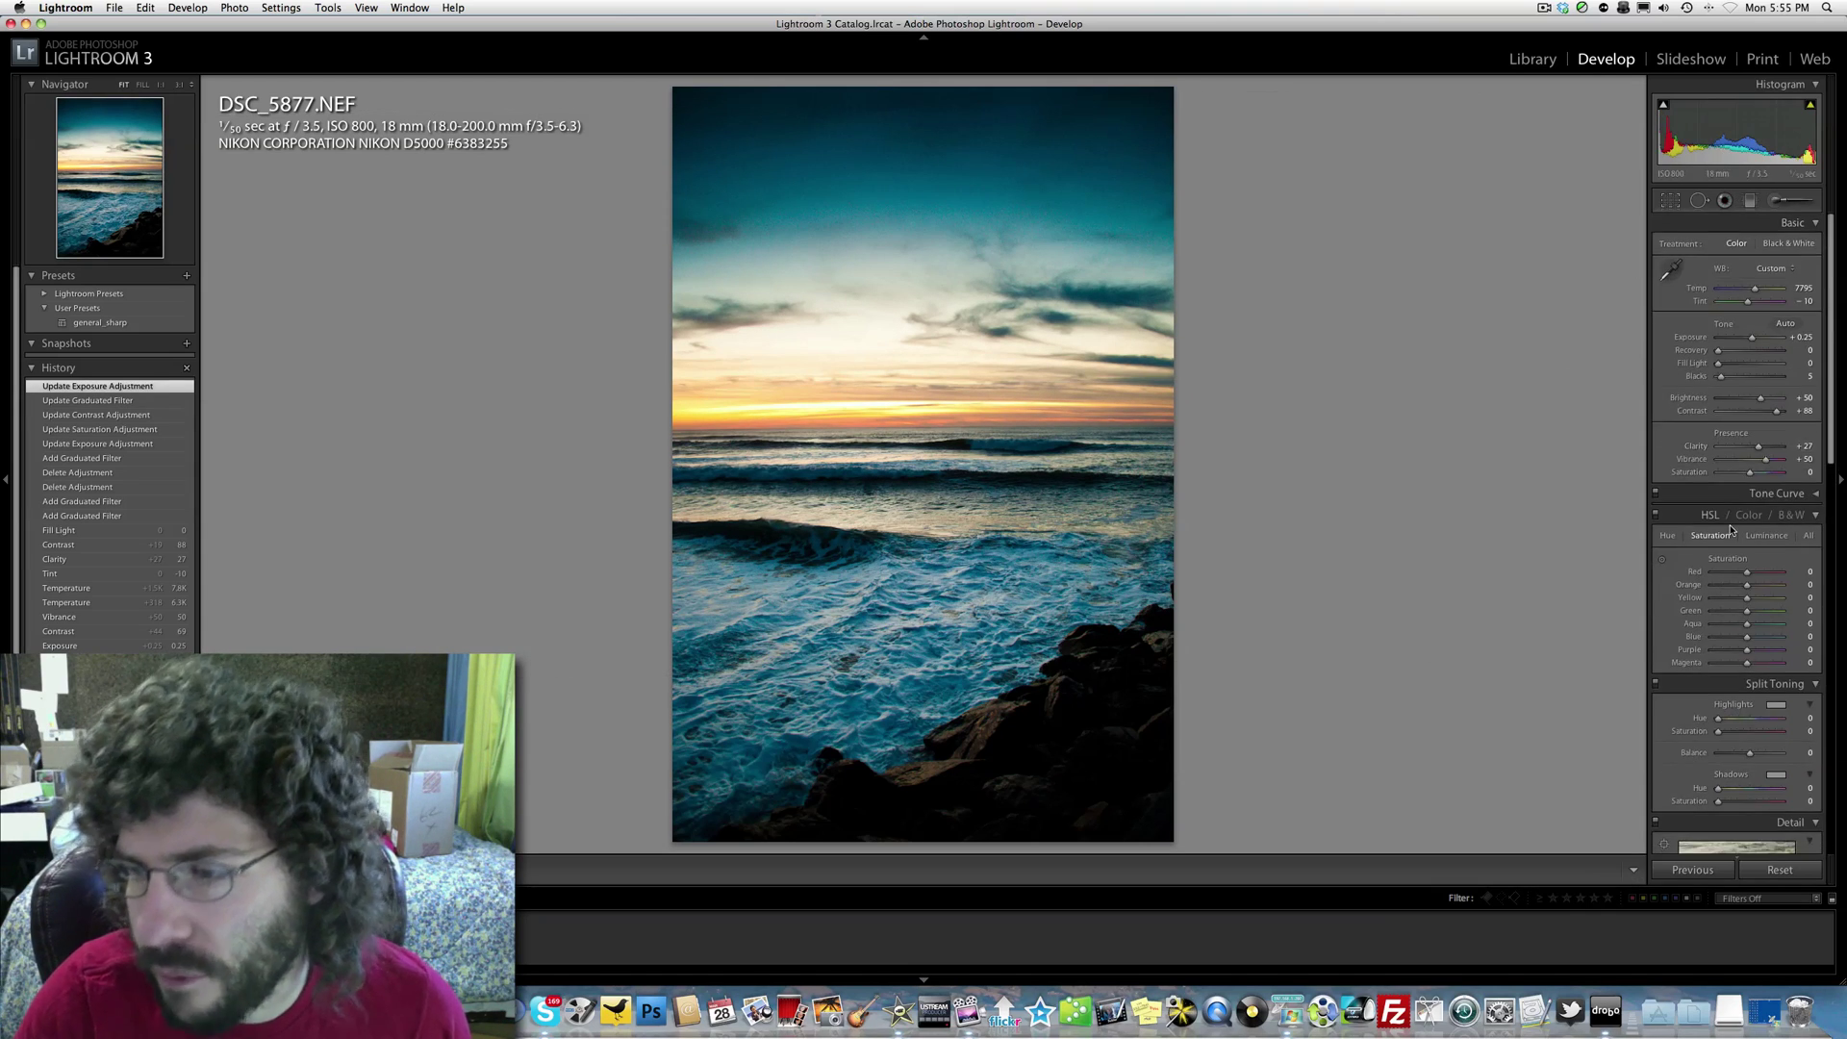
scroll(1731, 529, "down", 5)
scroll(1731, 529, "down", 10)
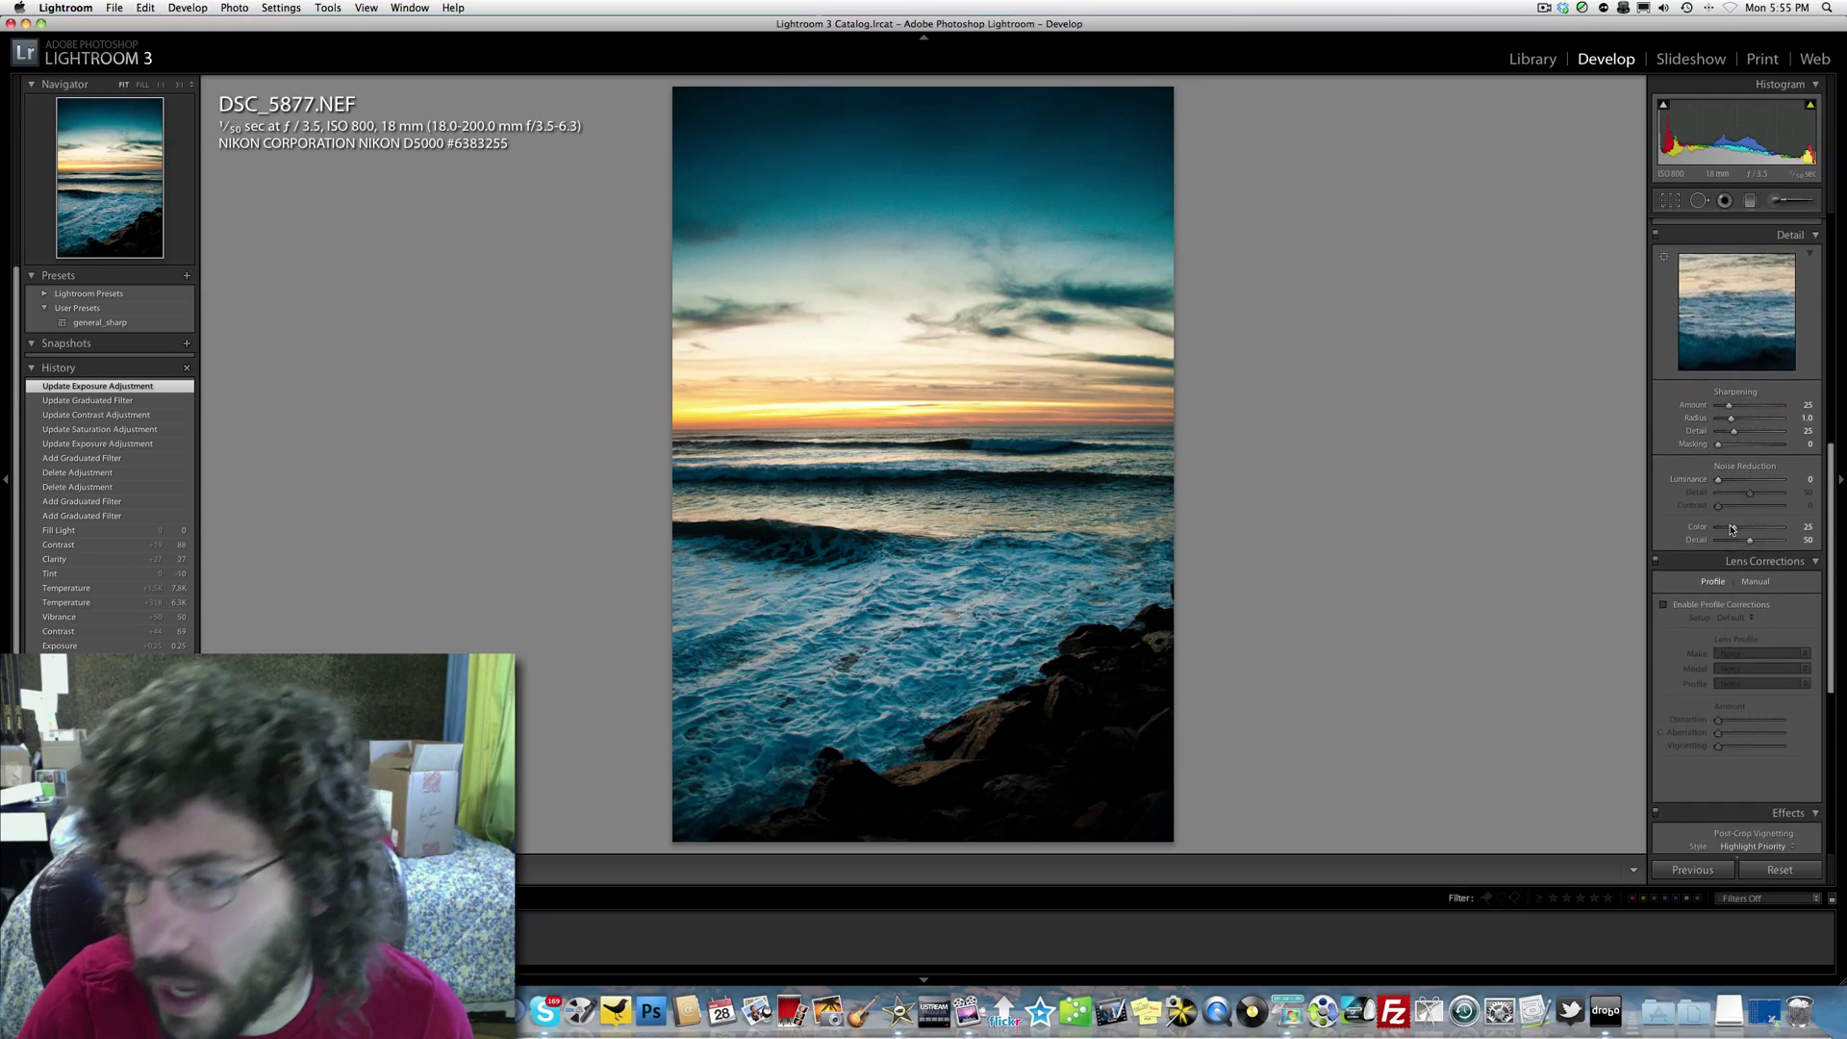
scroll(1730, 529, "down", 5)
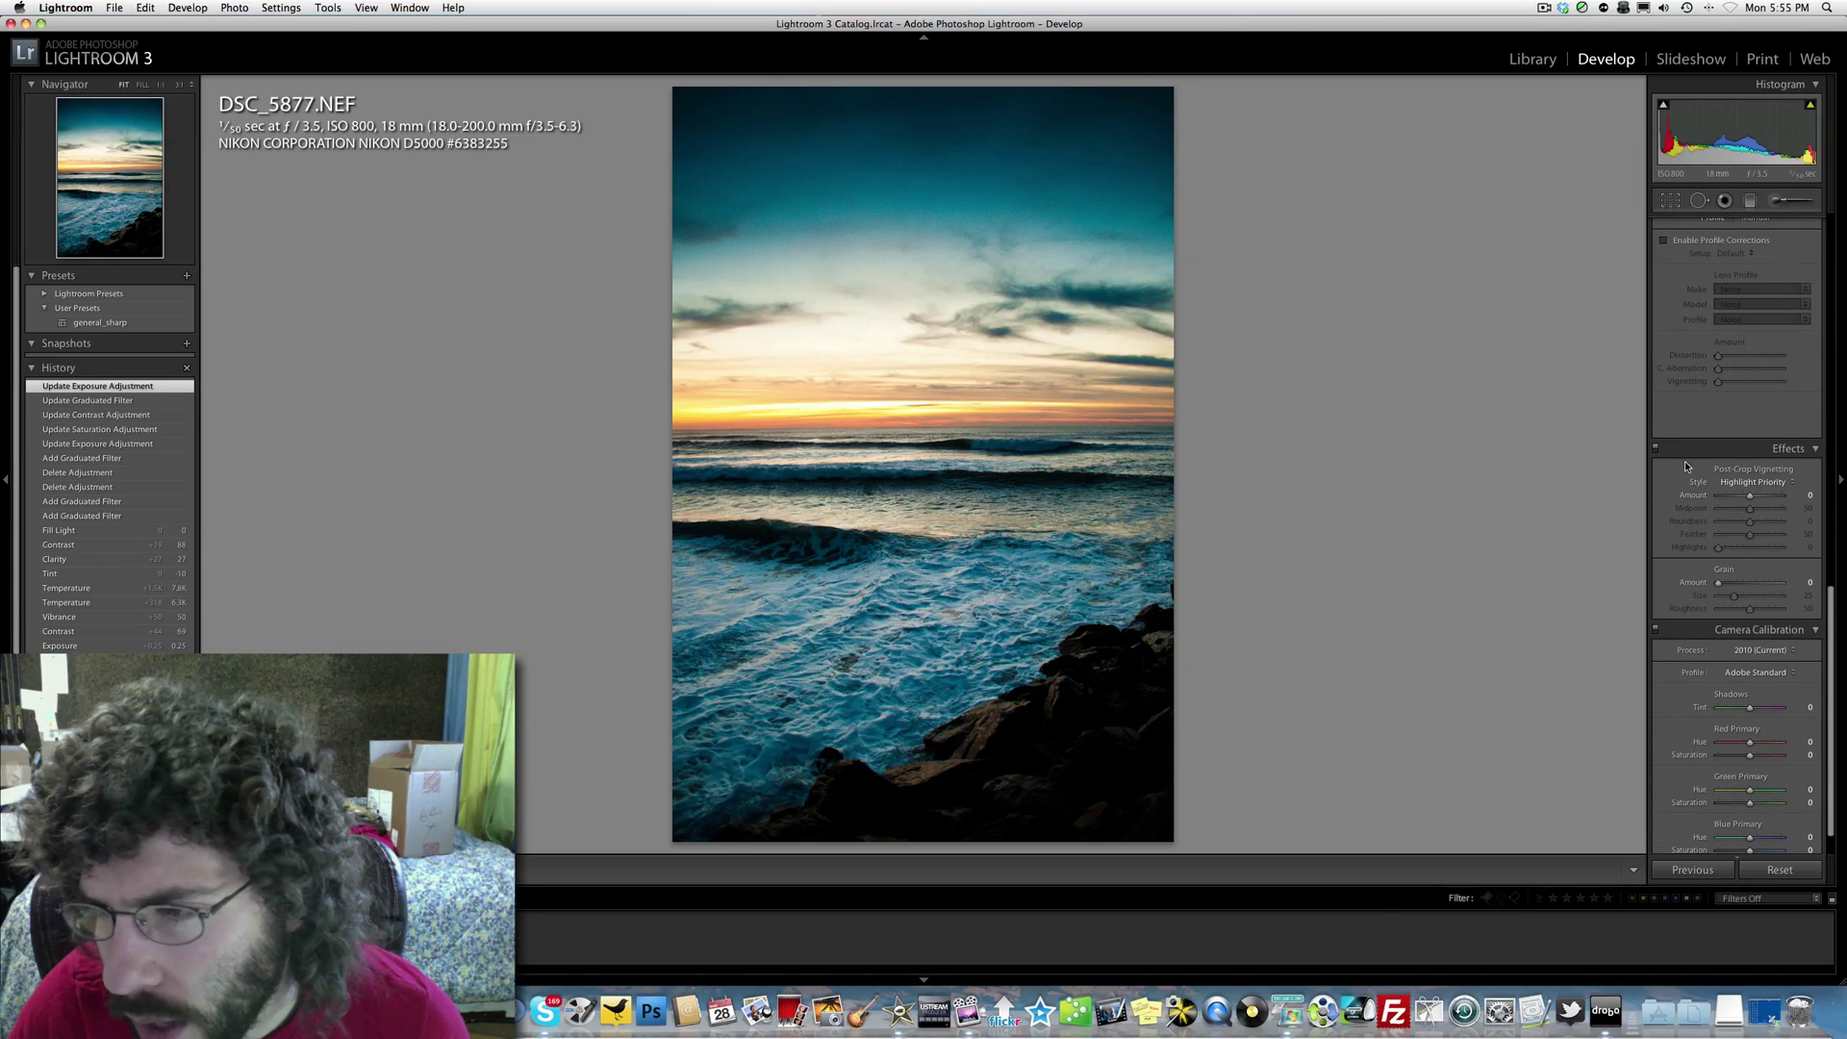
scroll(1722, 495, "down", 1)
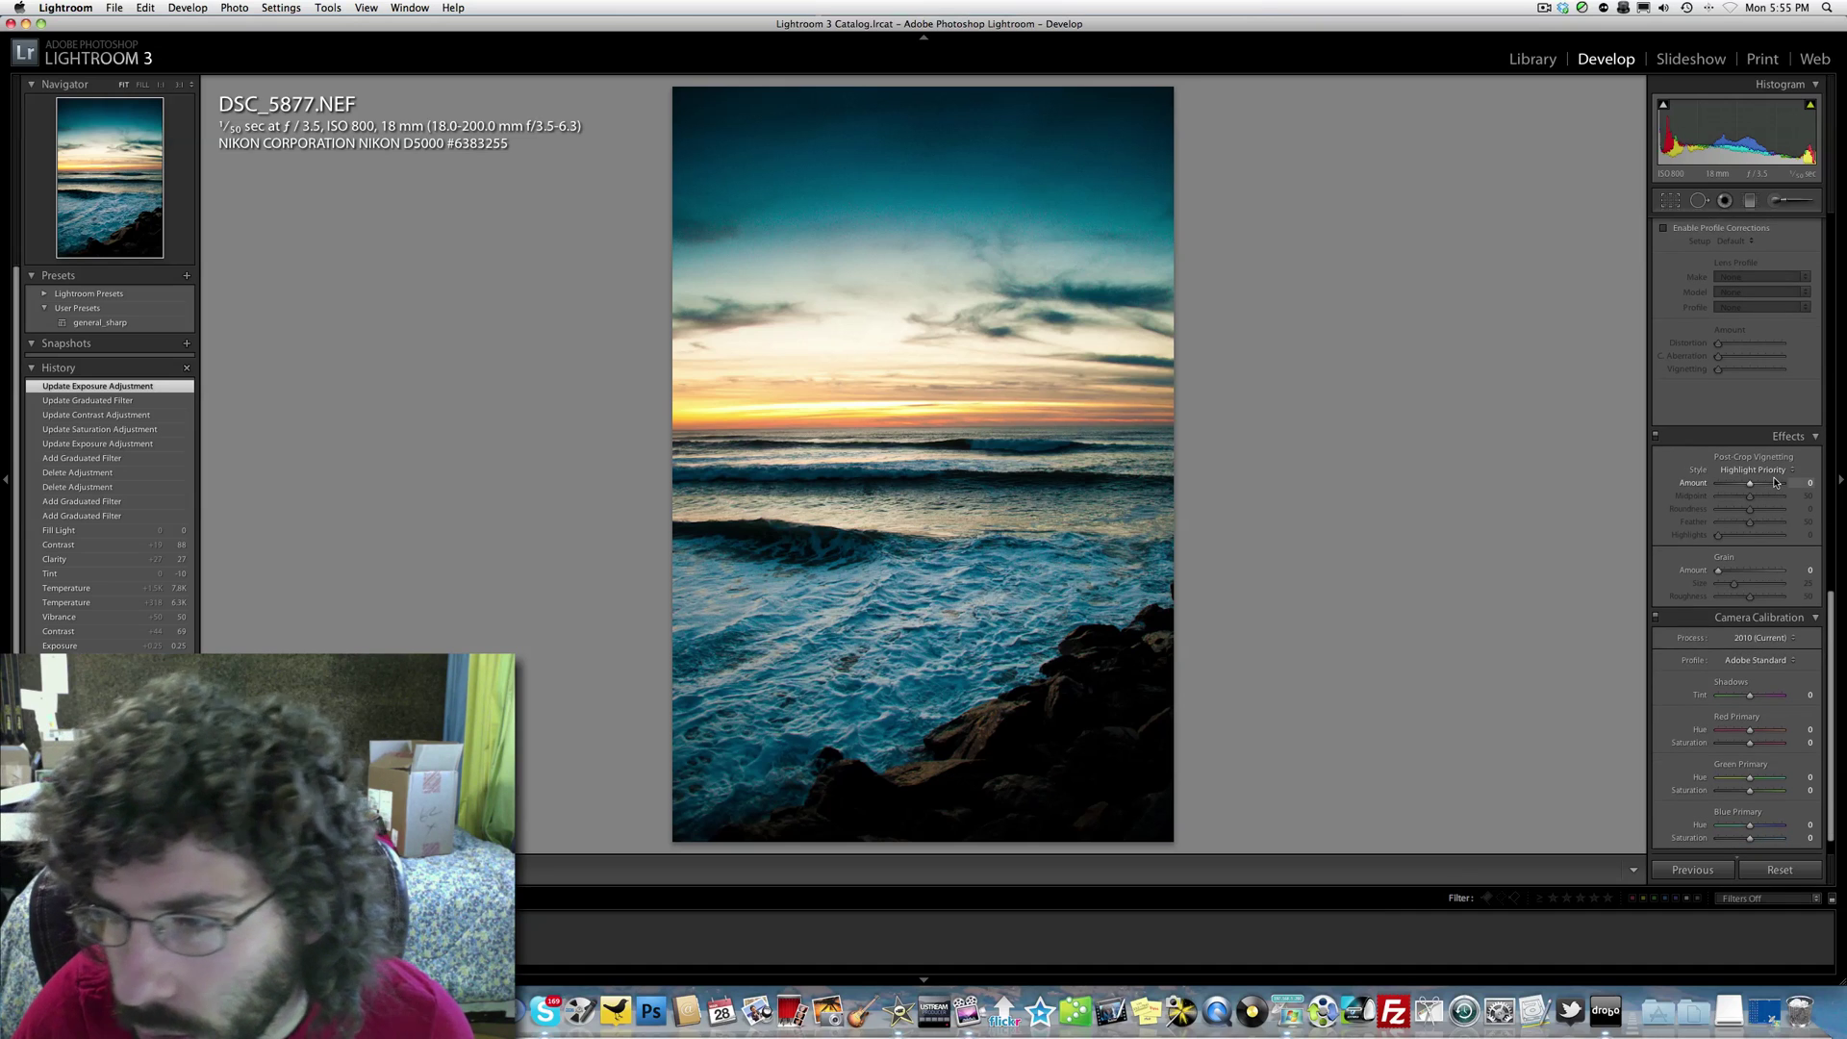
scroll(1777, 481, "down", 1)
left_click_drag(1775, 470, 1776, 542)
Raise Grain, inspect it at 1:1, then reset Grain to 0 and return to fit view.
scroll(1746, 515, "down", 1)
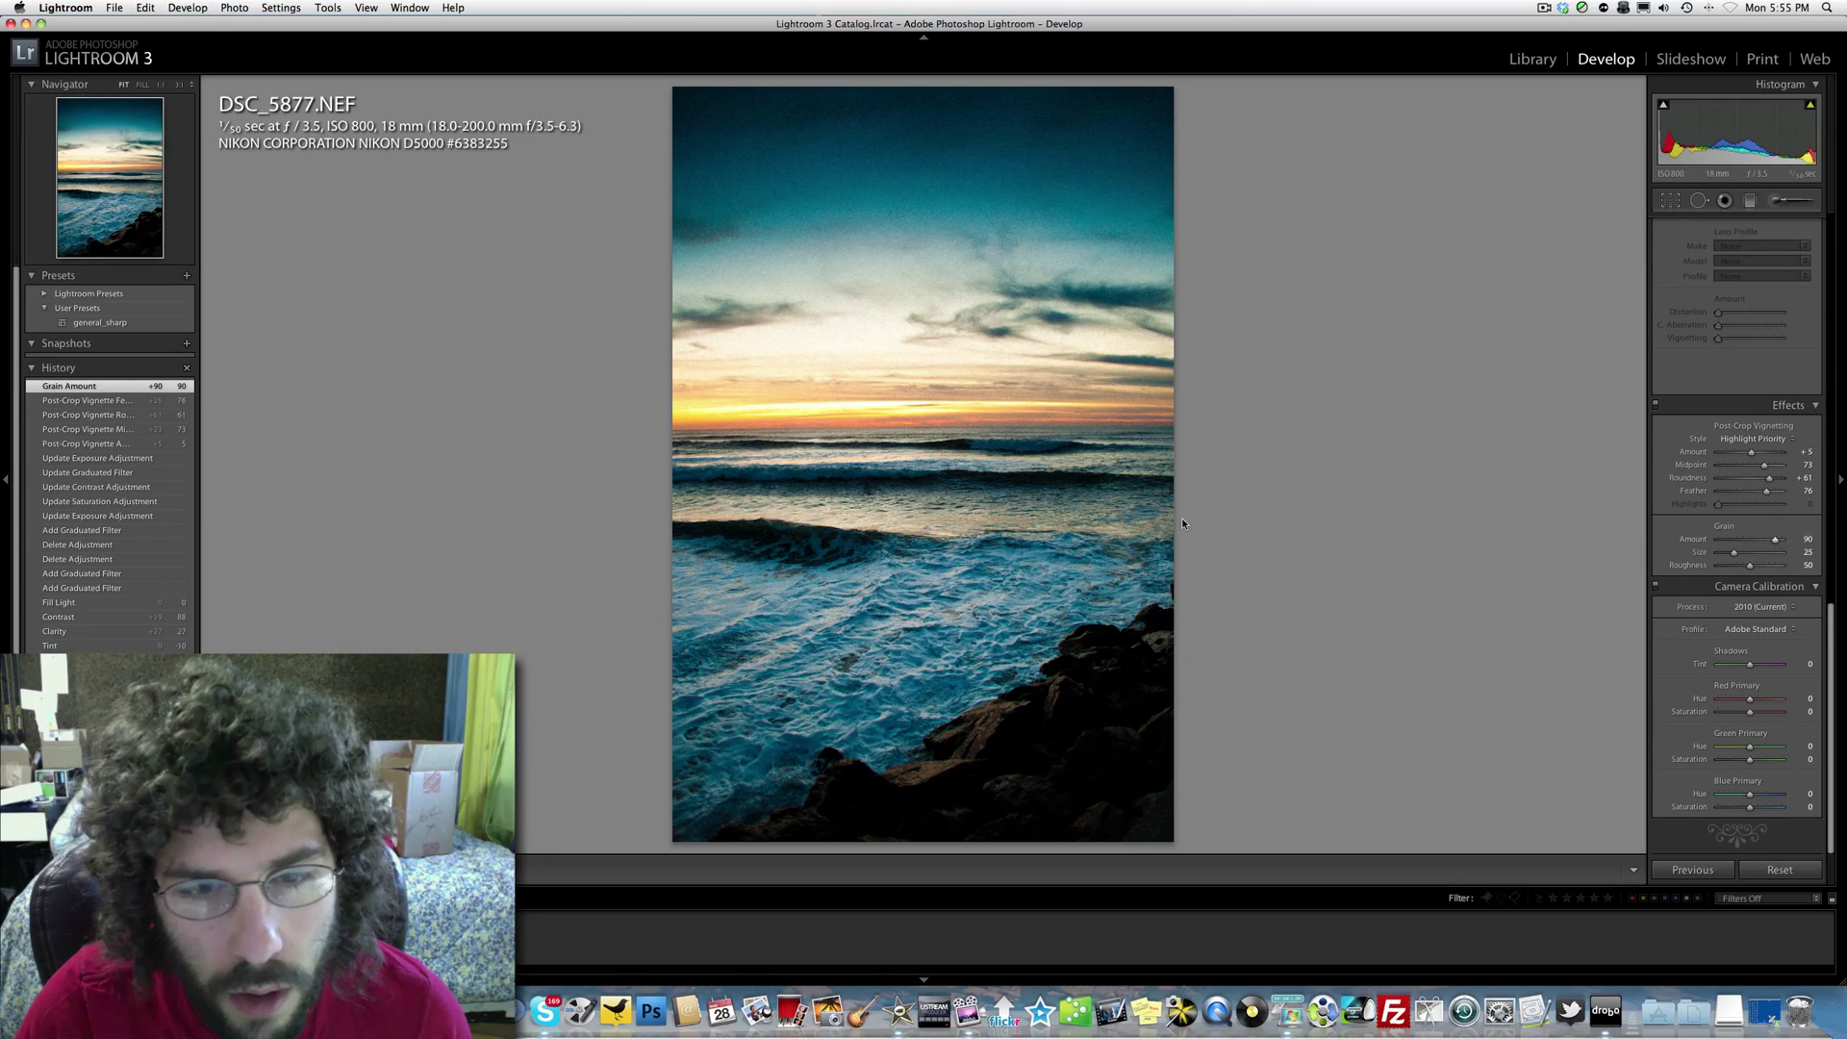
left_click(919, 510)
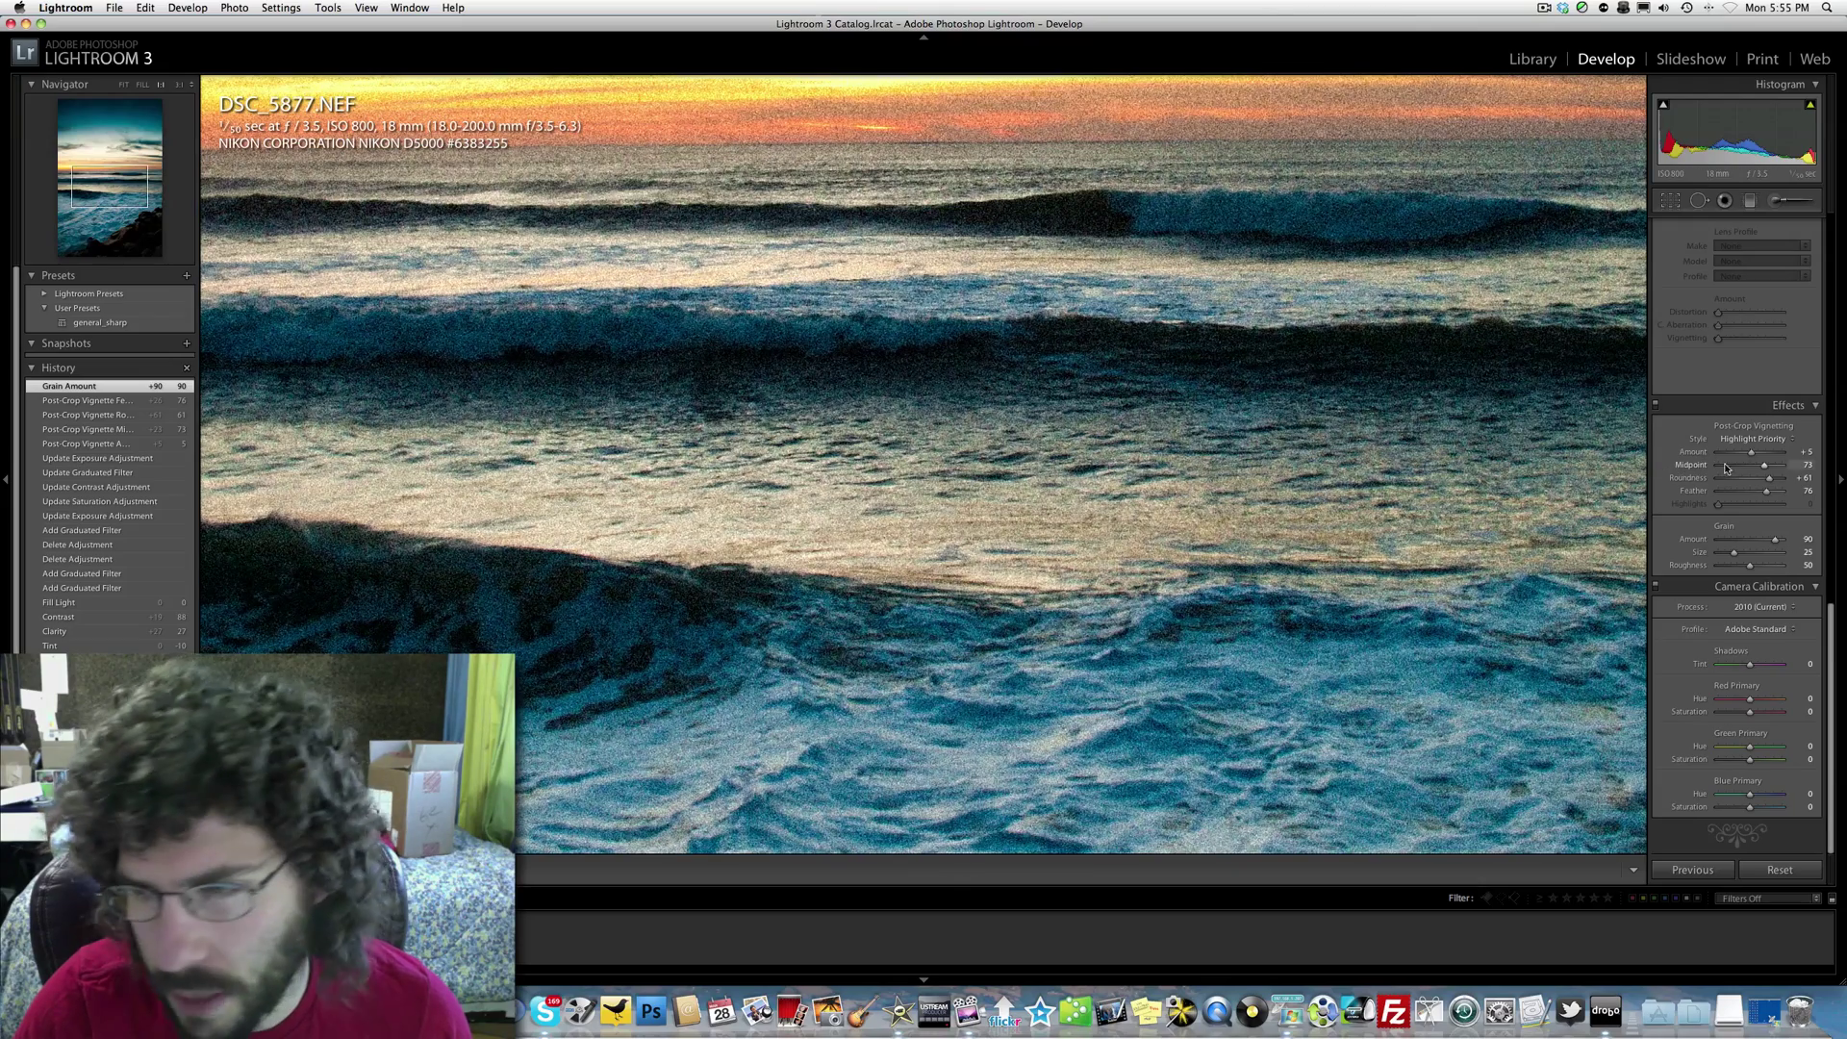
double_click(1693, 538)
left_click(866, 383)
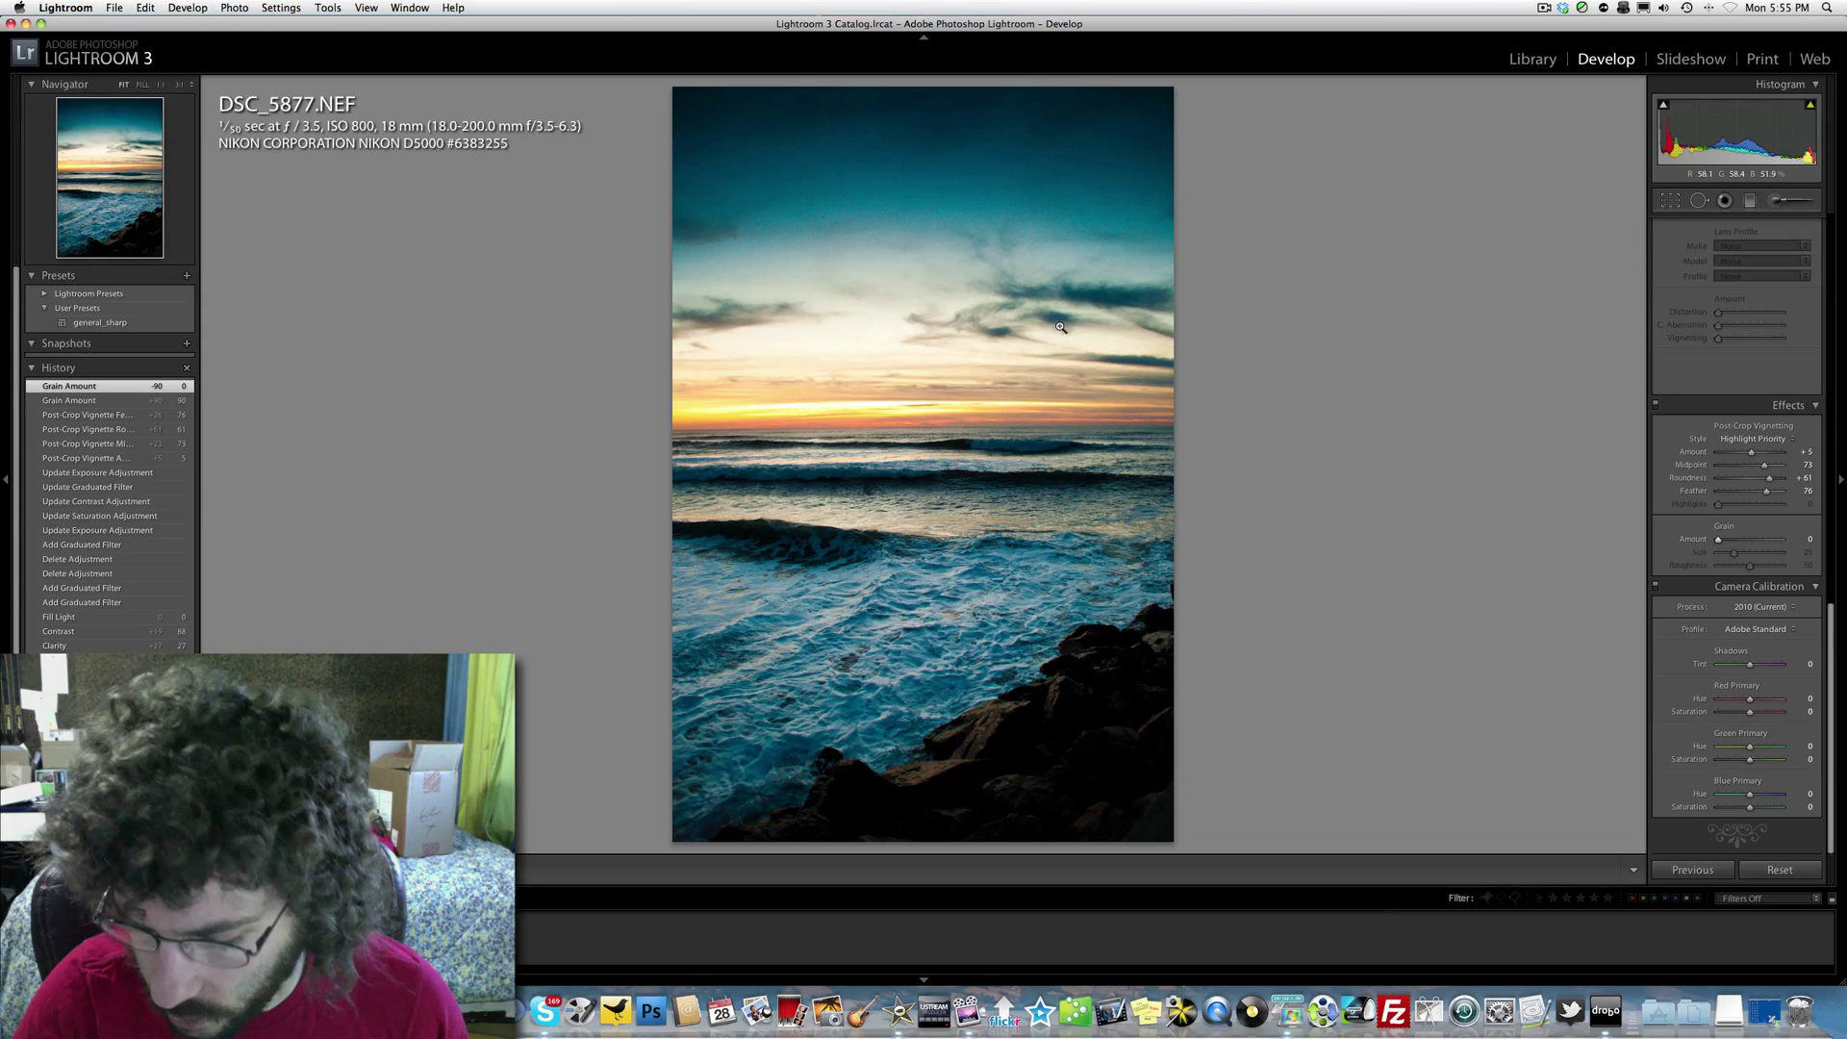
Compare the before and after versions, then visit Library and return to Develop.
key("backslash")
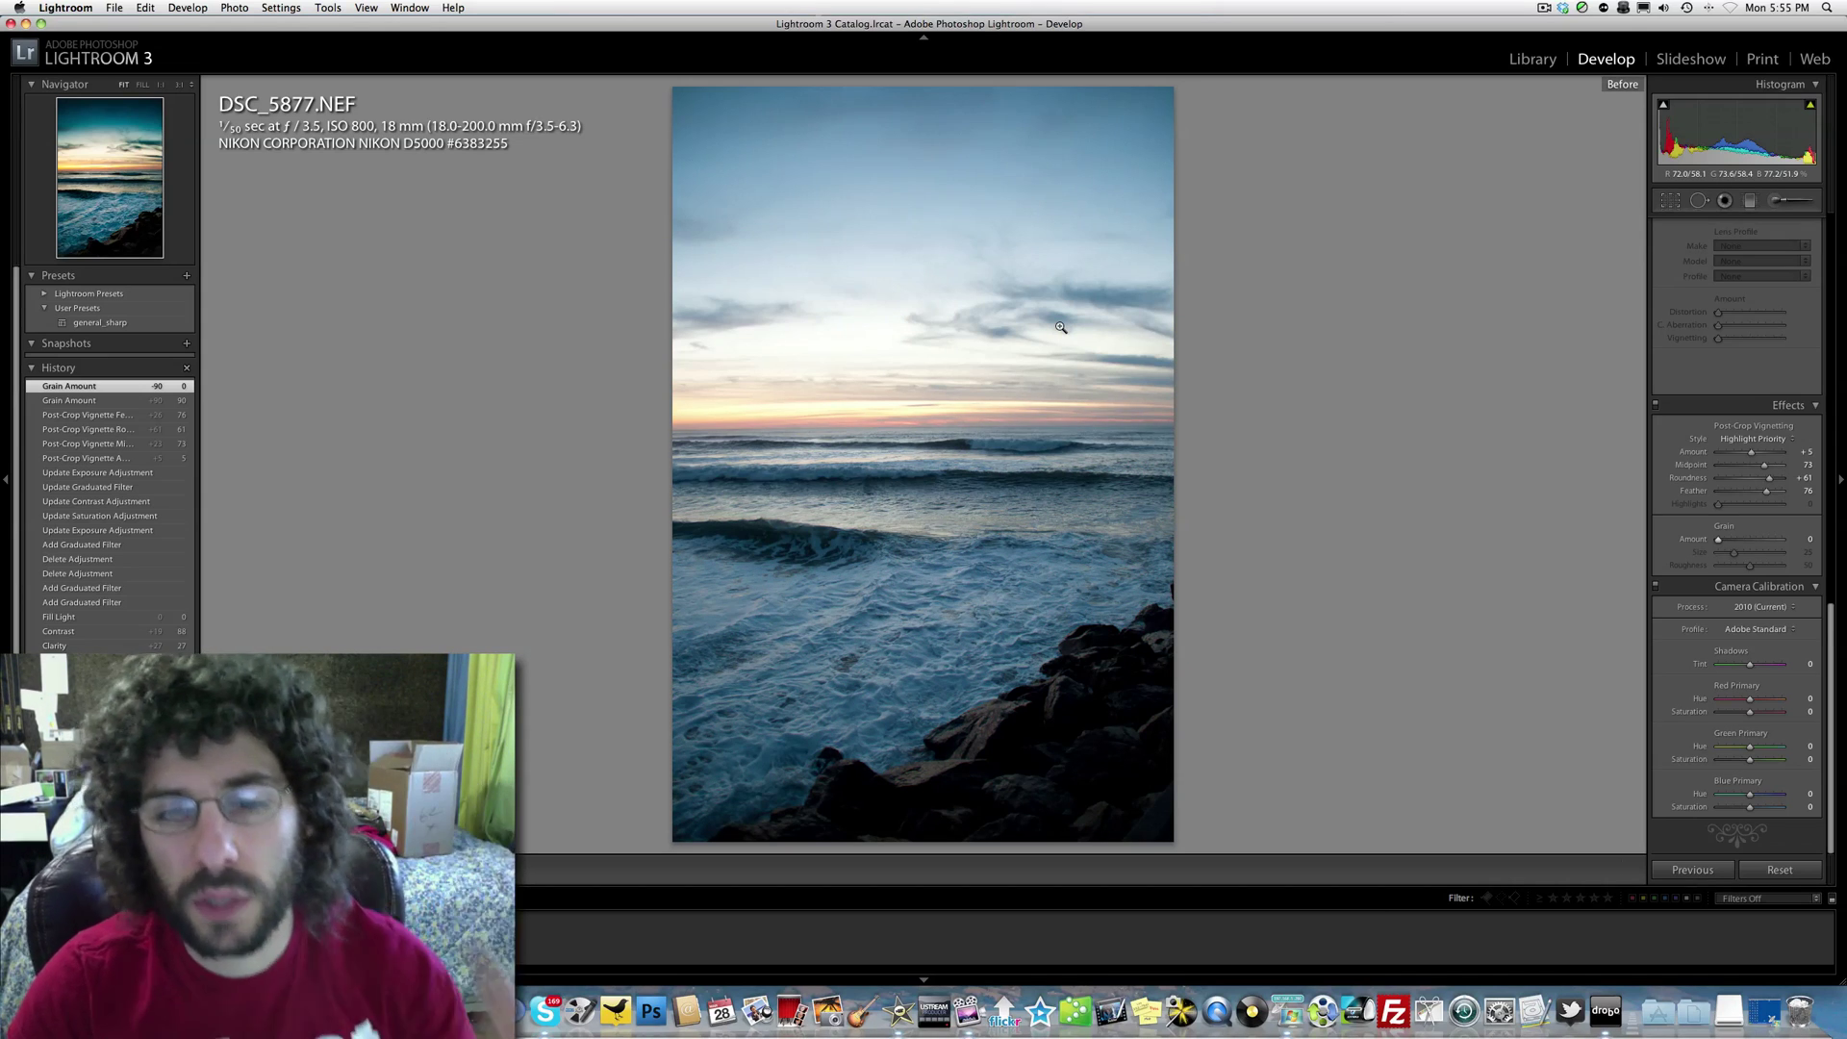
key("backslash")
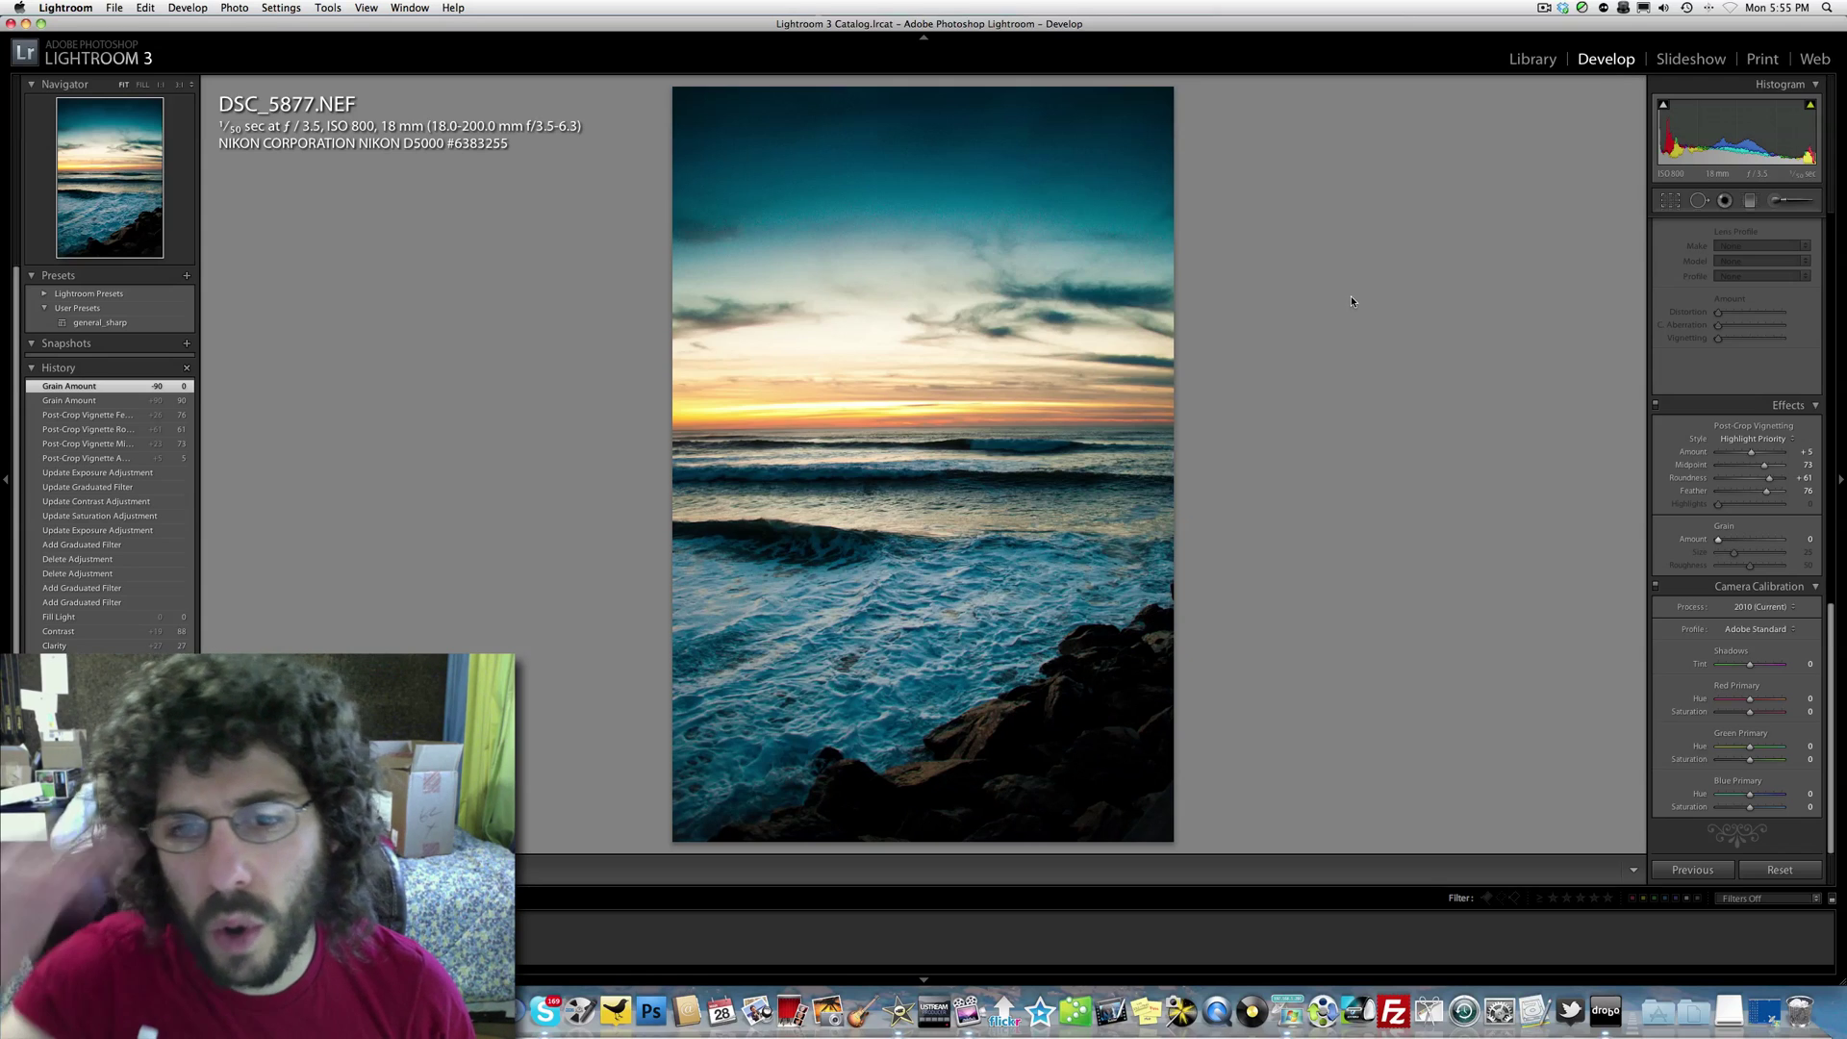
left_click(1527, 60)
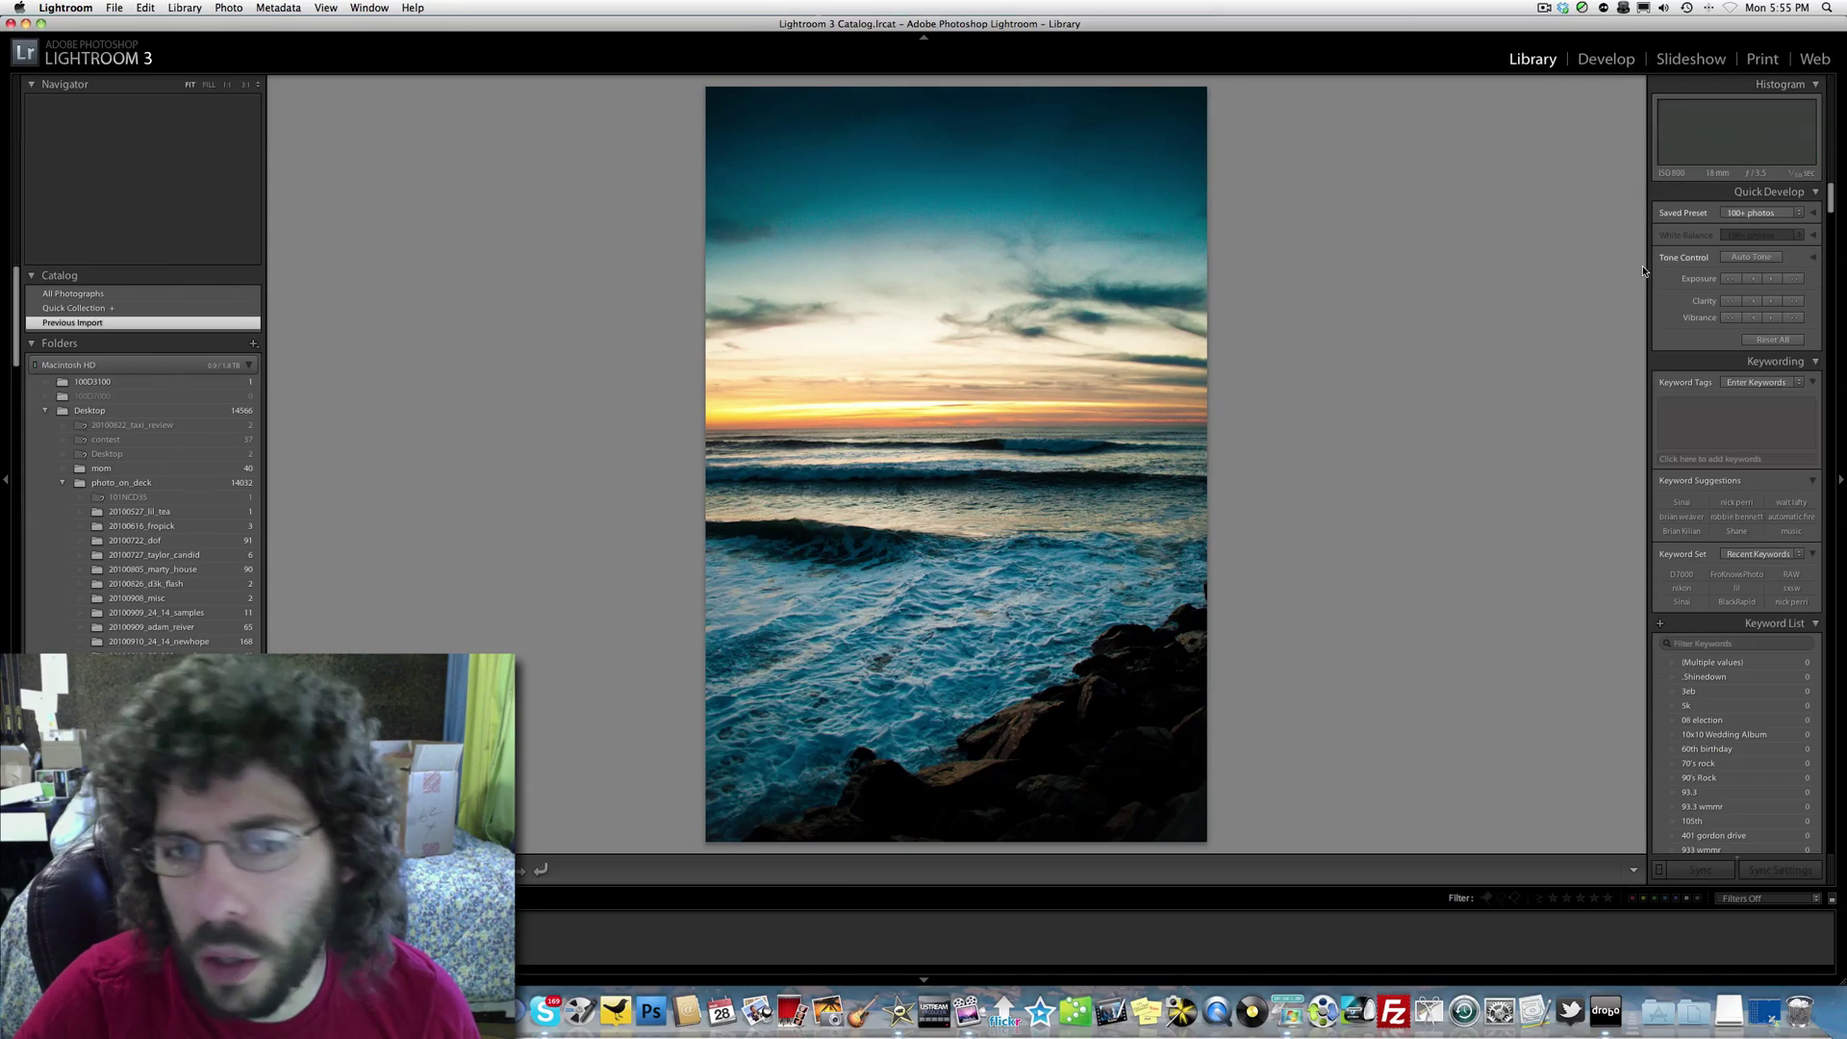
left_click(1611, 57)
Cool the Temp to about 7227 and set Tint to 0, previewing then reverting Fill Light.
scroll(1754, 428, "up", 10)
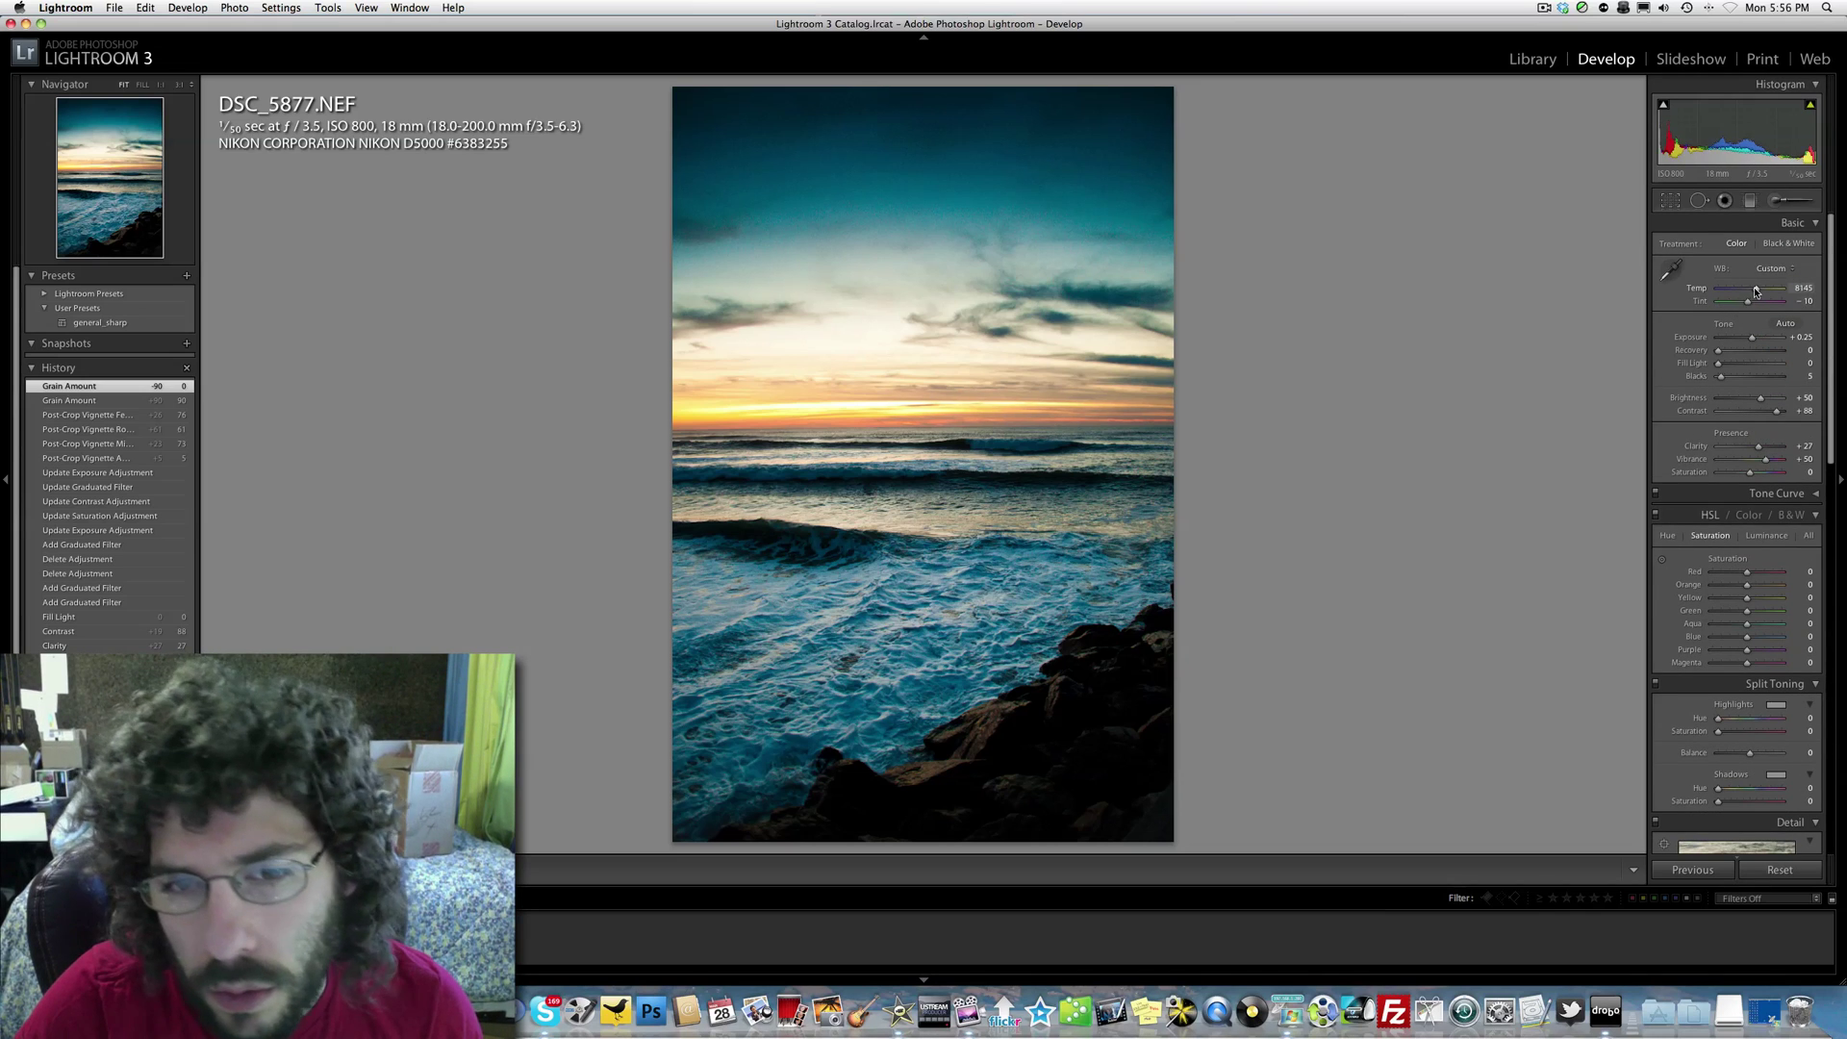
left_click_drag(1755, 291, 1751, 291)
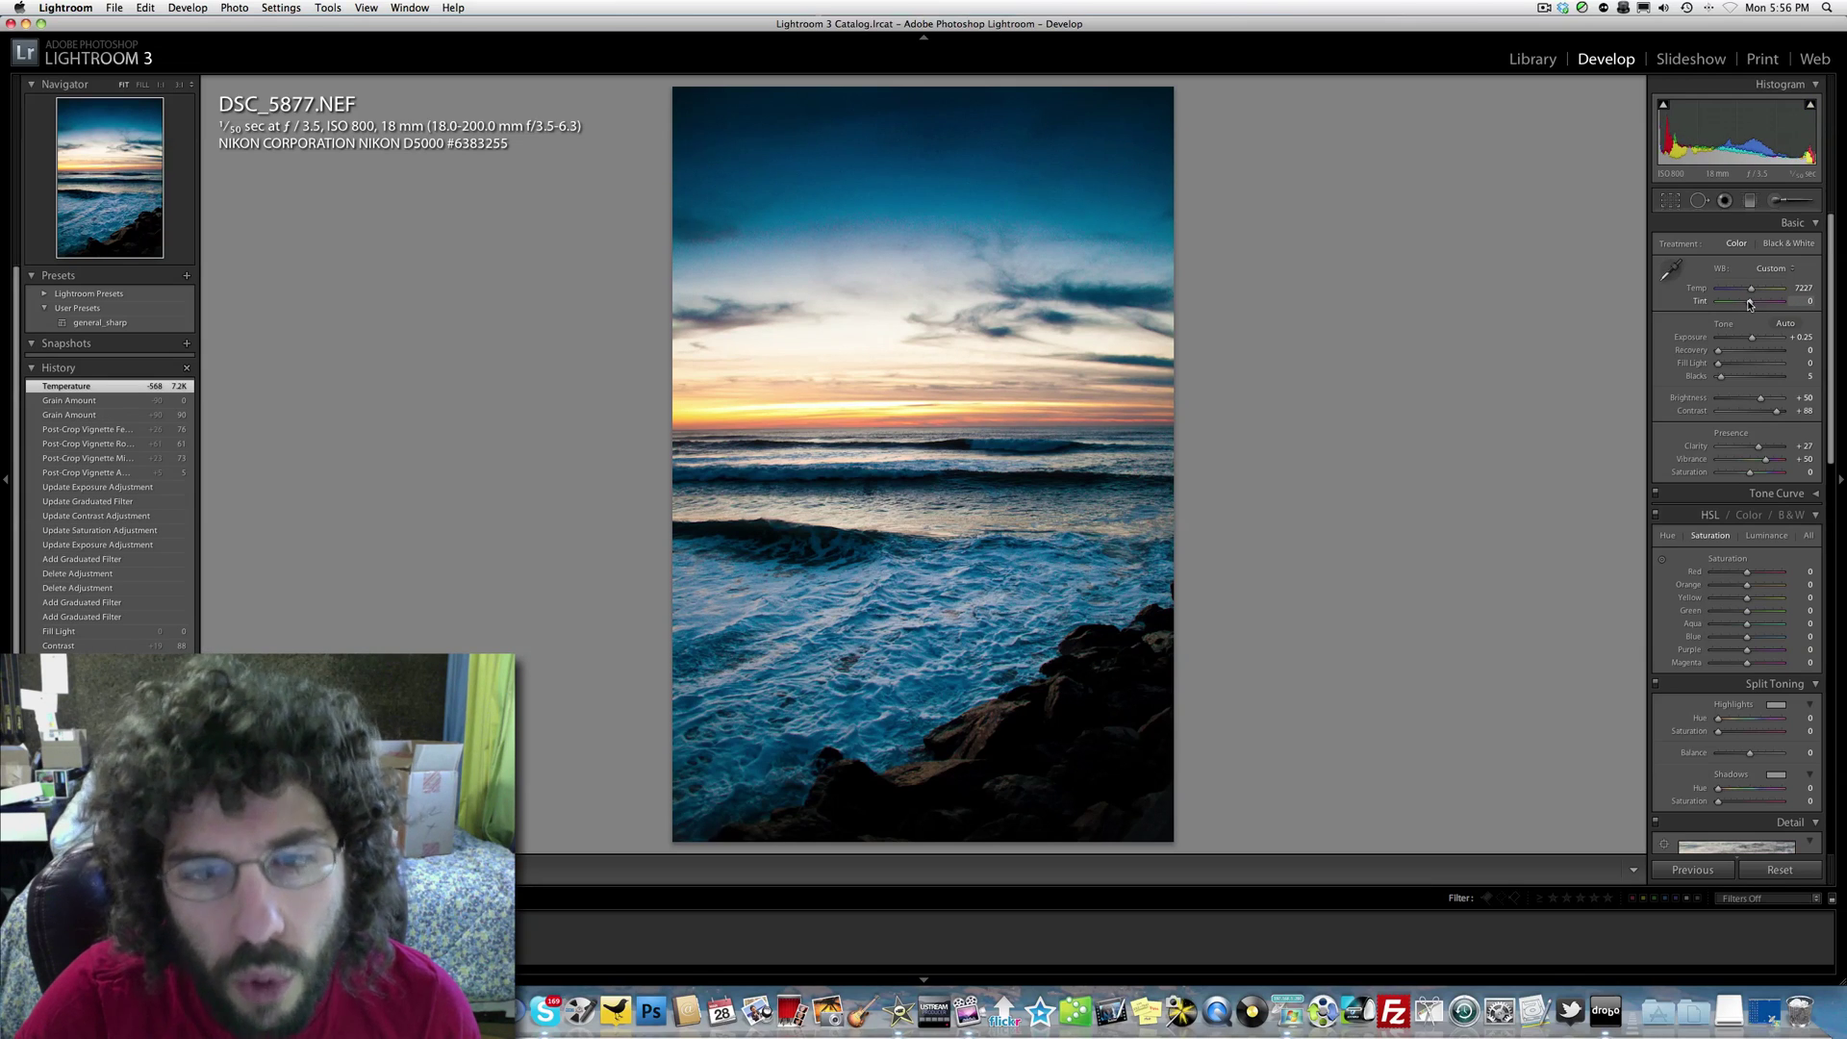
left_click(1749, 304)
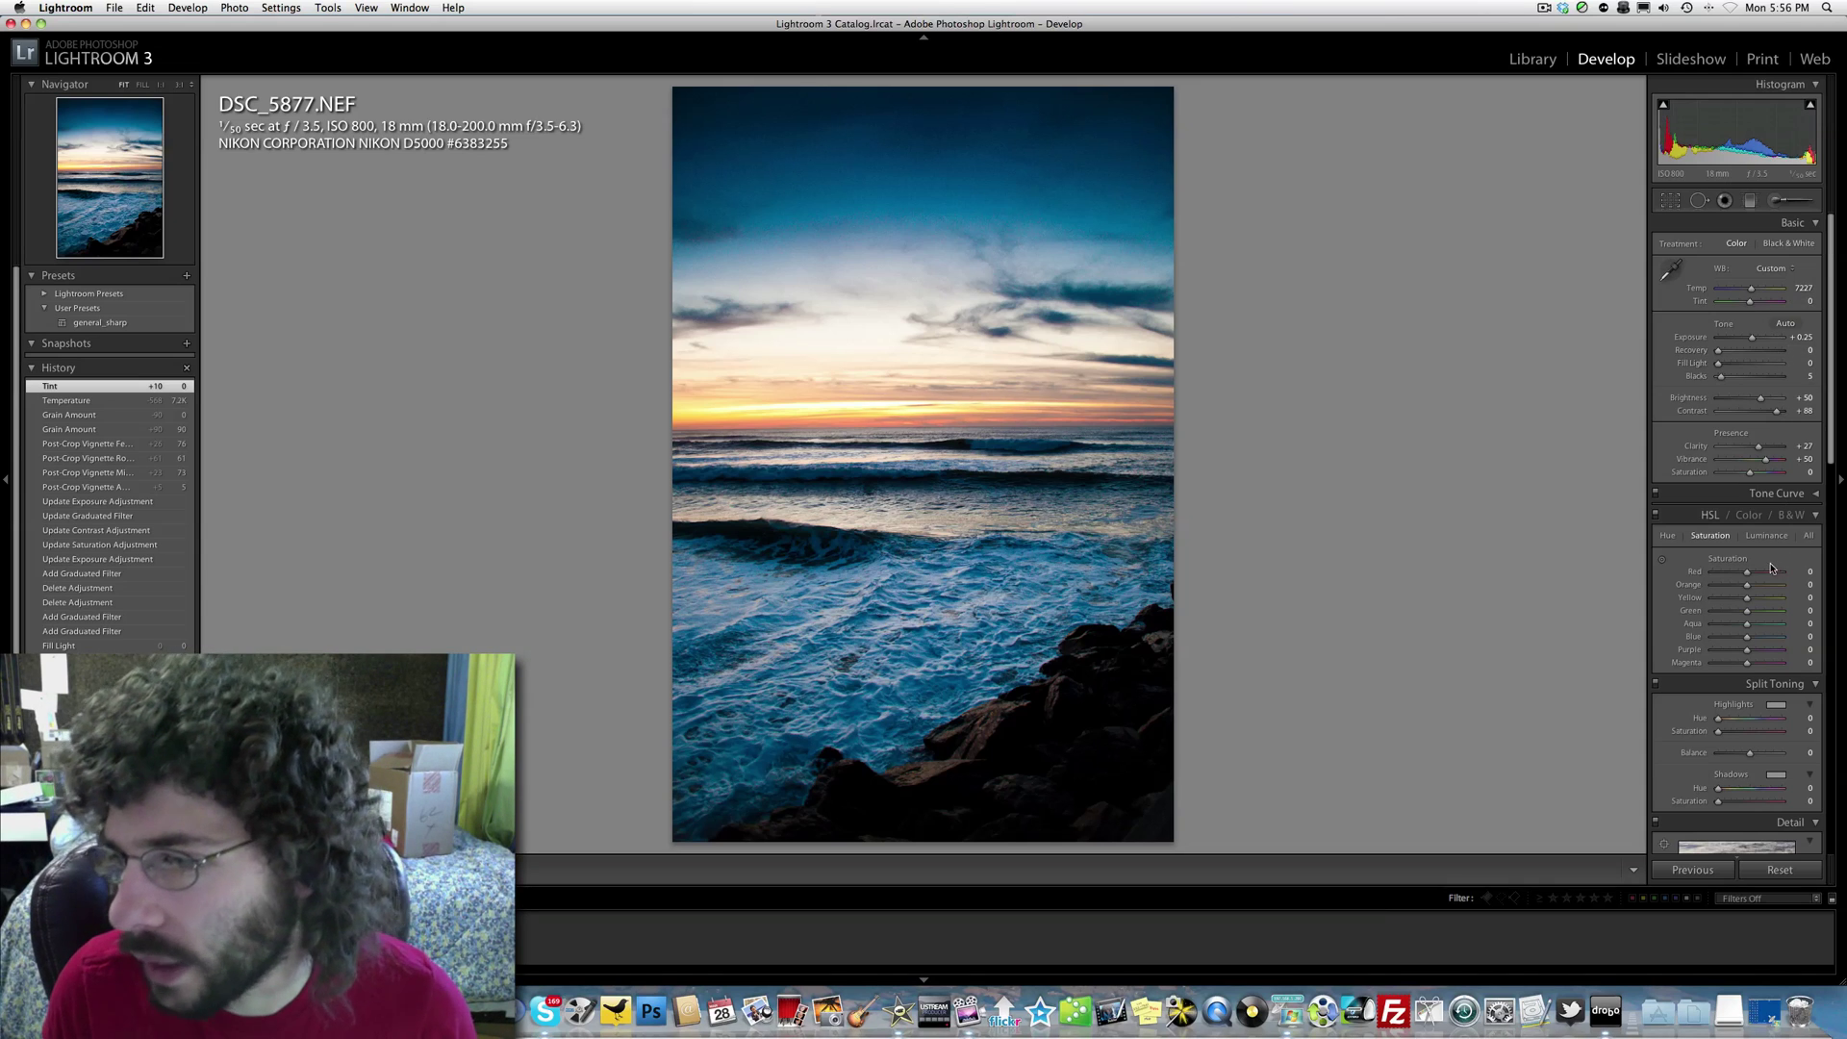
left_click_drag(1719, 363, 1753, 339)
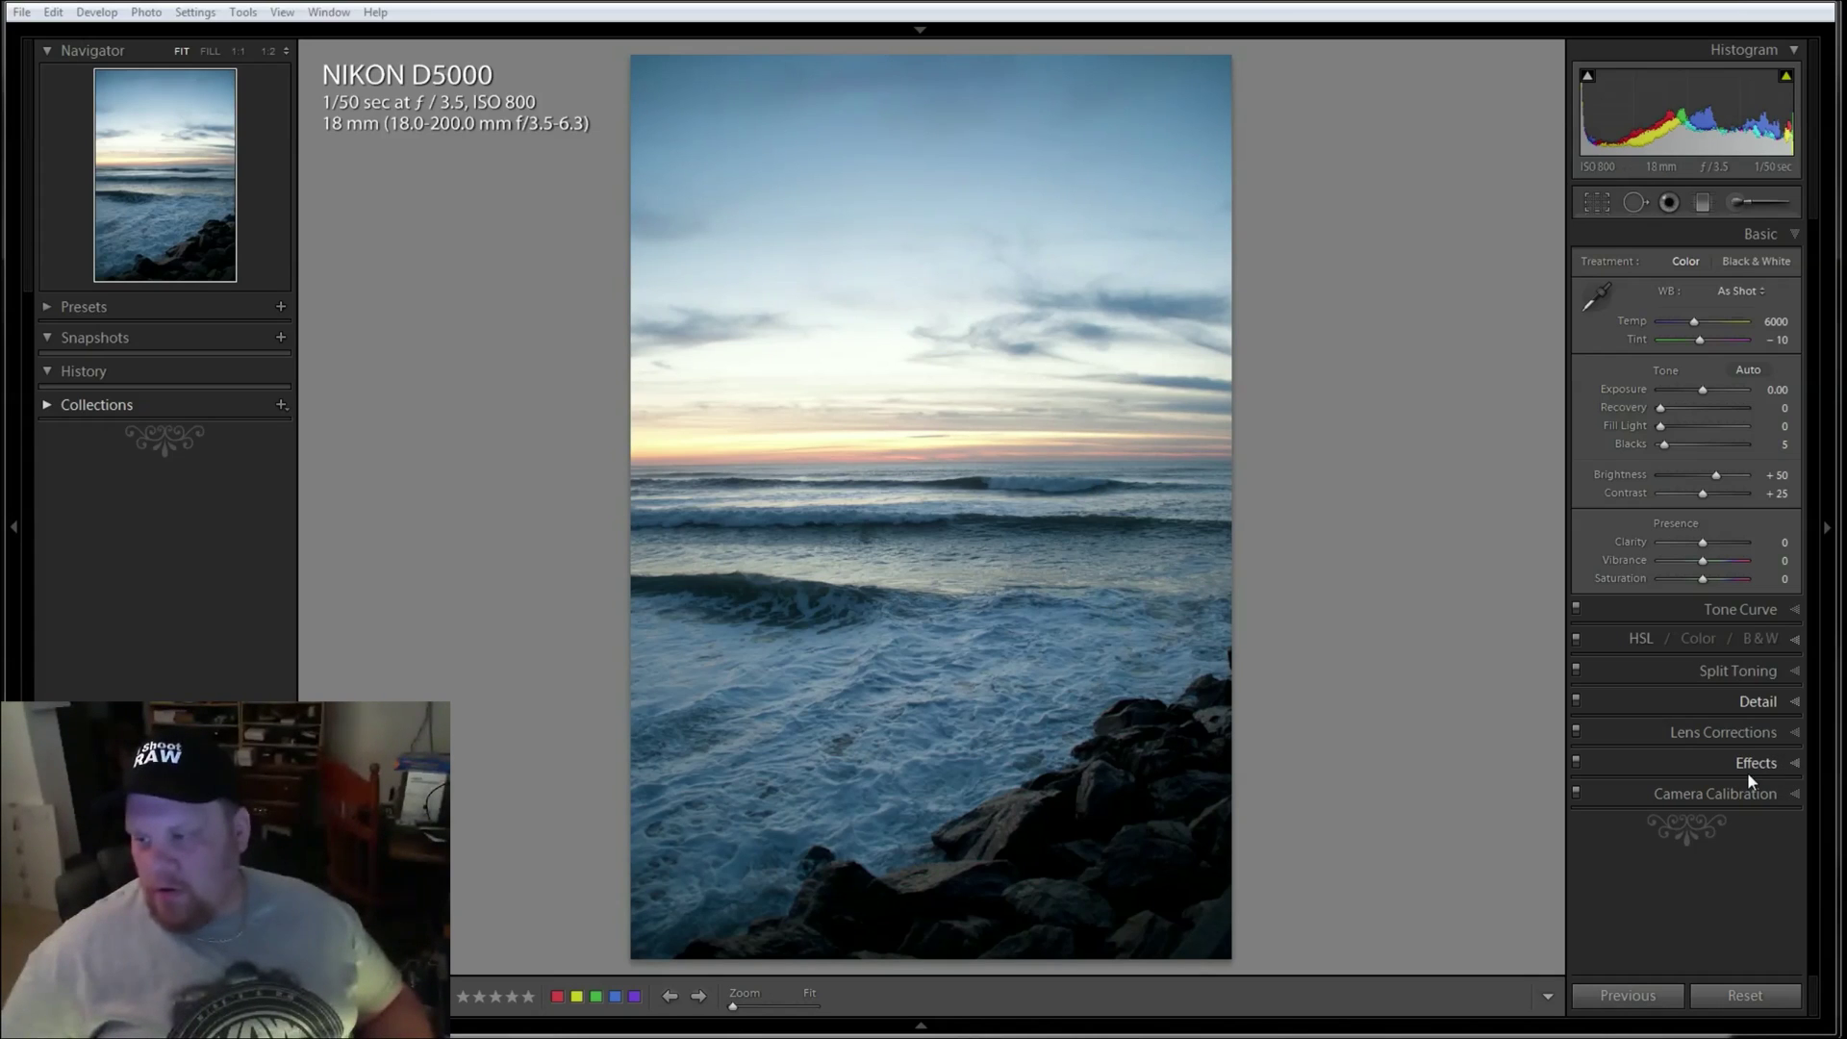
Enable lens profile corrections with Auto setup, Nikon make and the AF-S DX NIKKOR 18-200mm model, toggling to compare.
left_click(1774, 735)
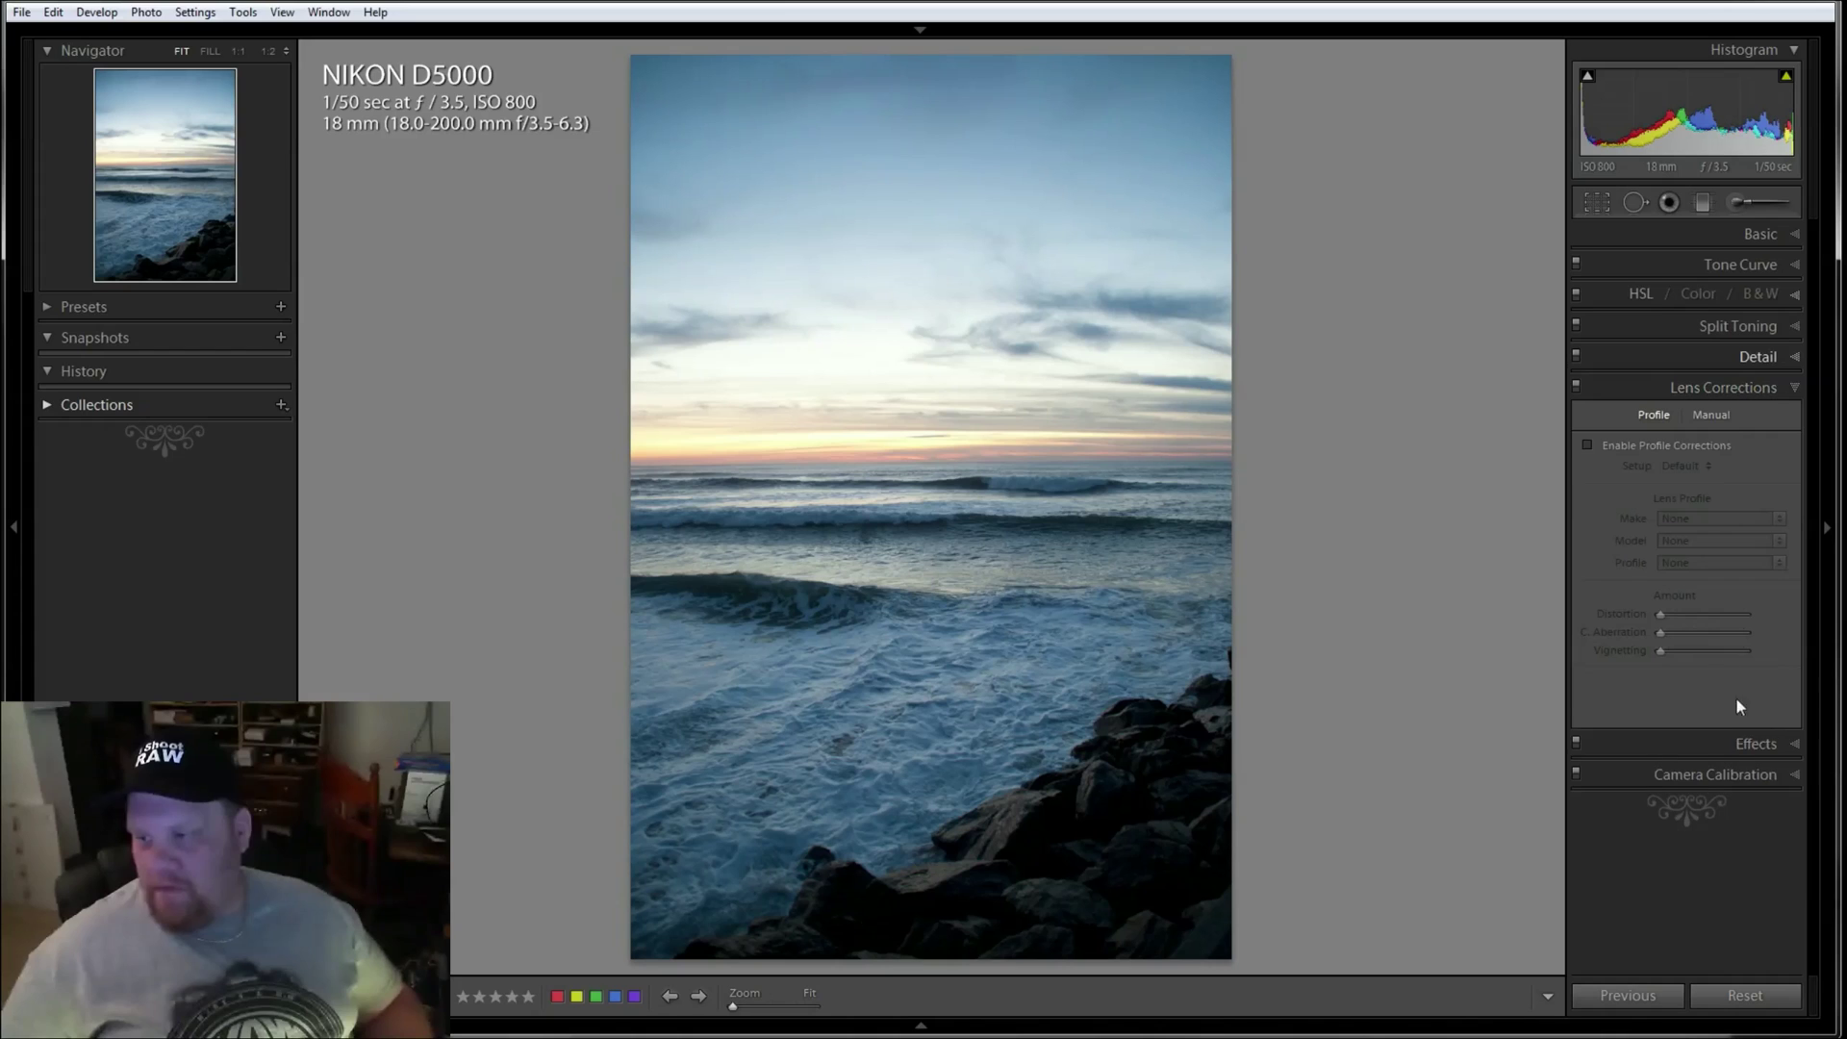
left_click(1664, 444)
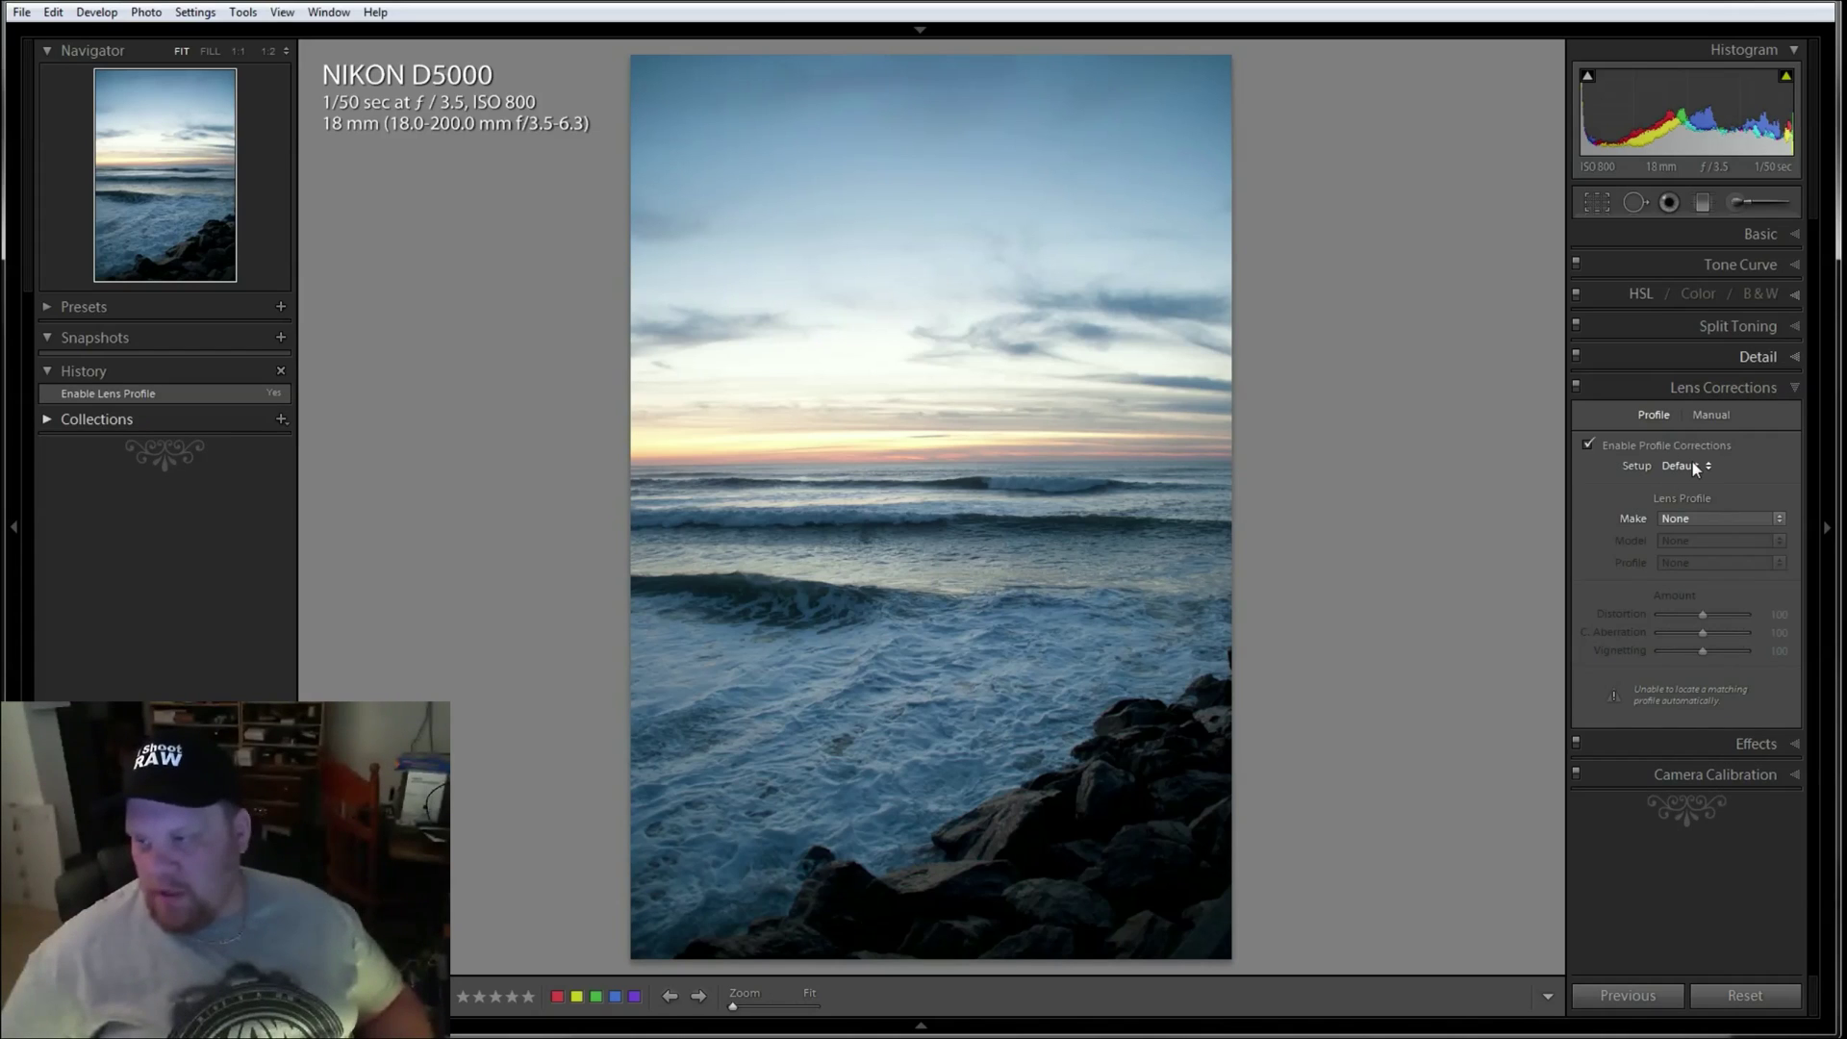
left_click(1694, 464)
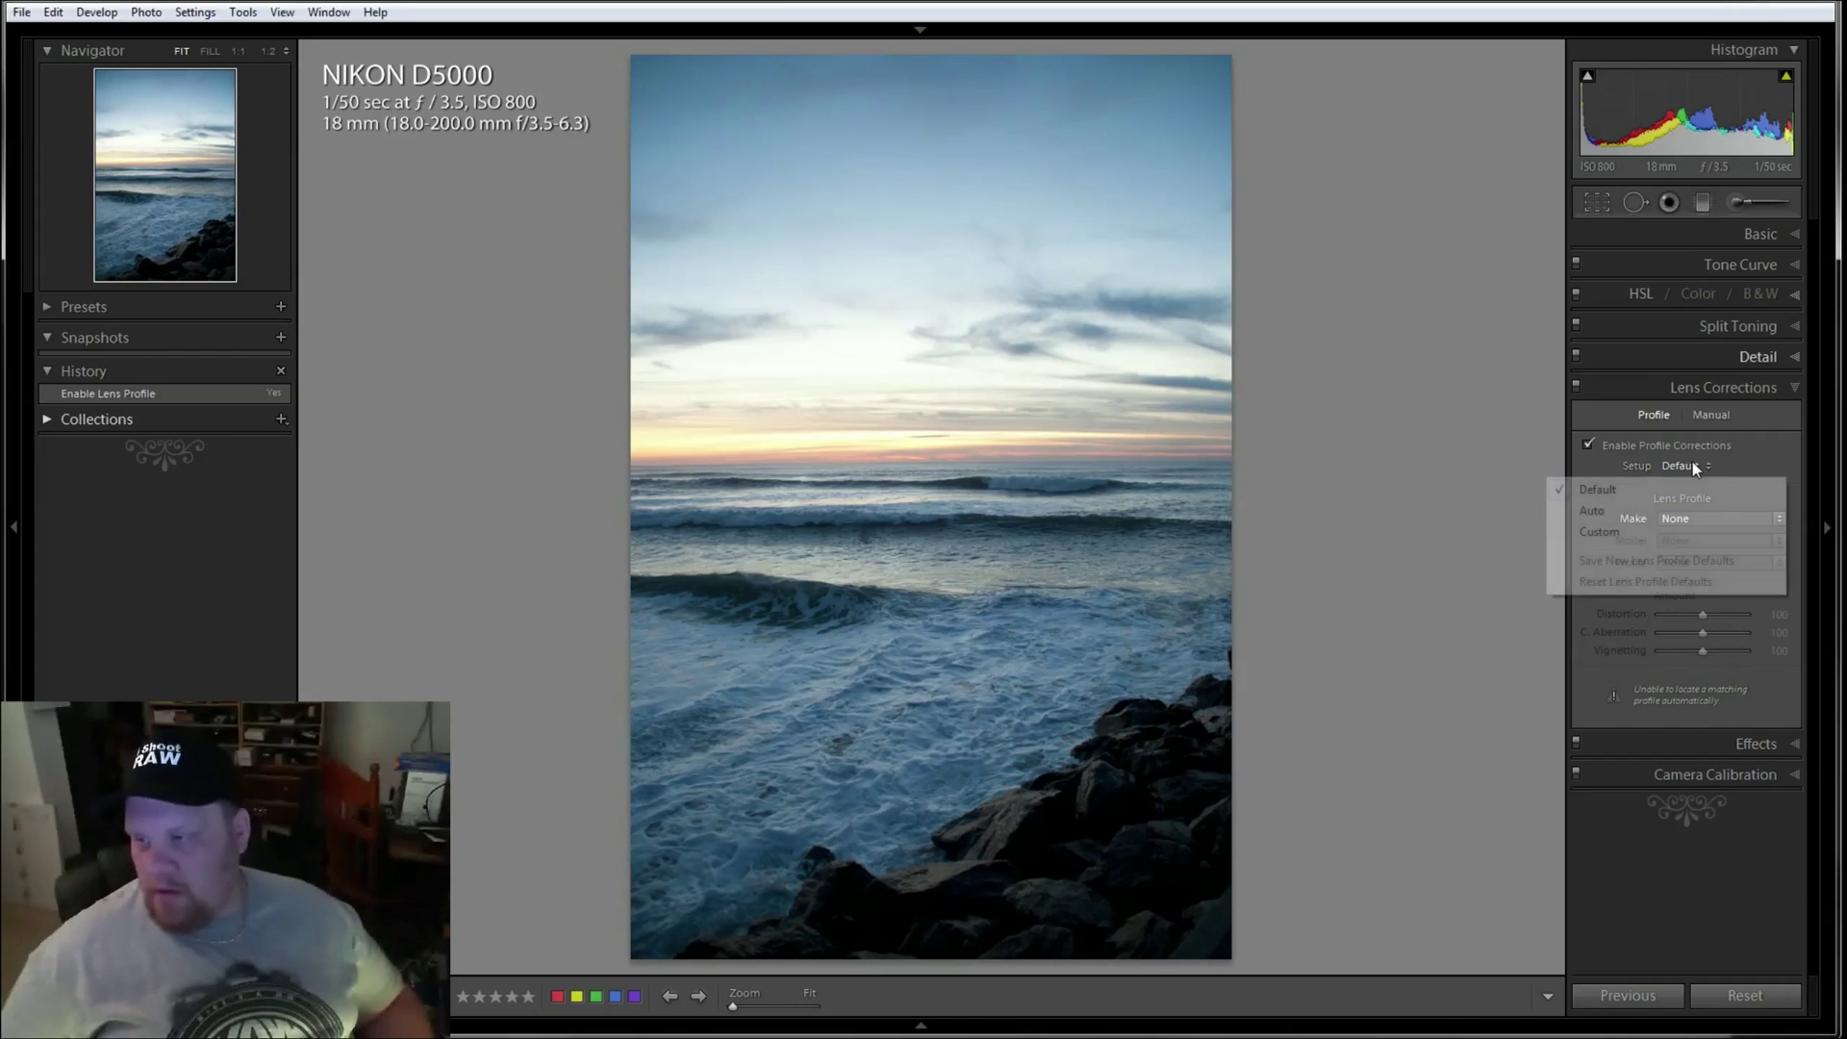
left_click(1707, 510)
left_click(1703, 518)
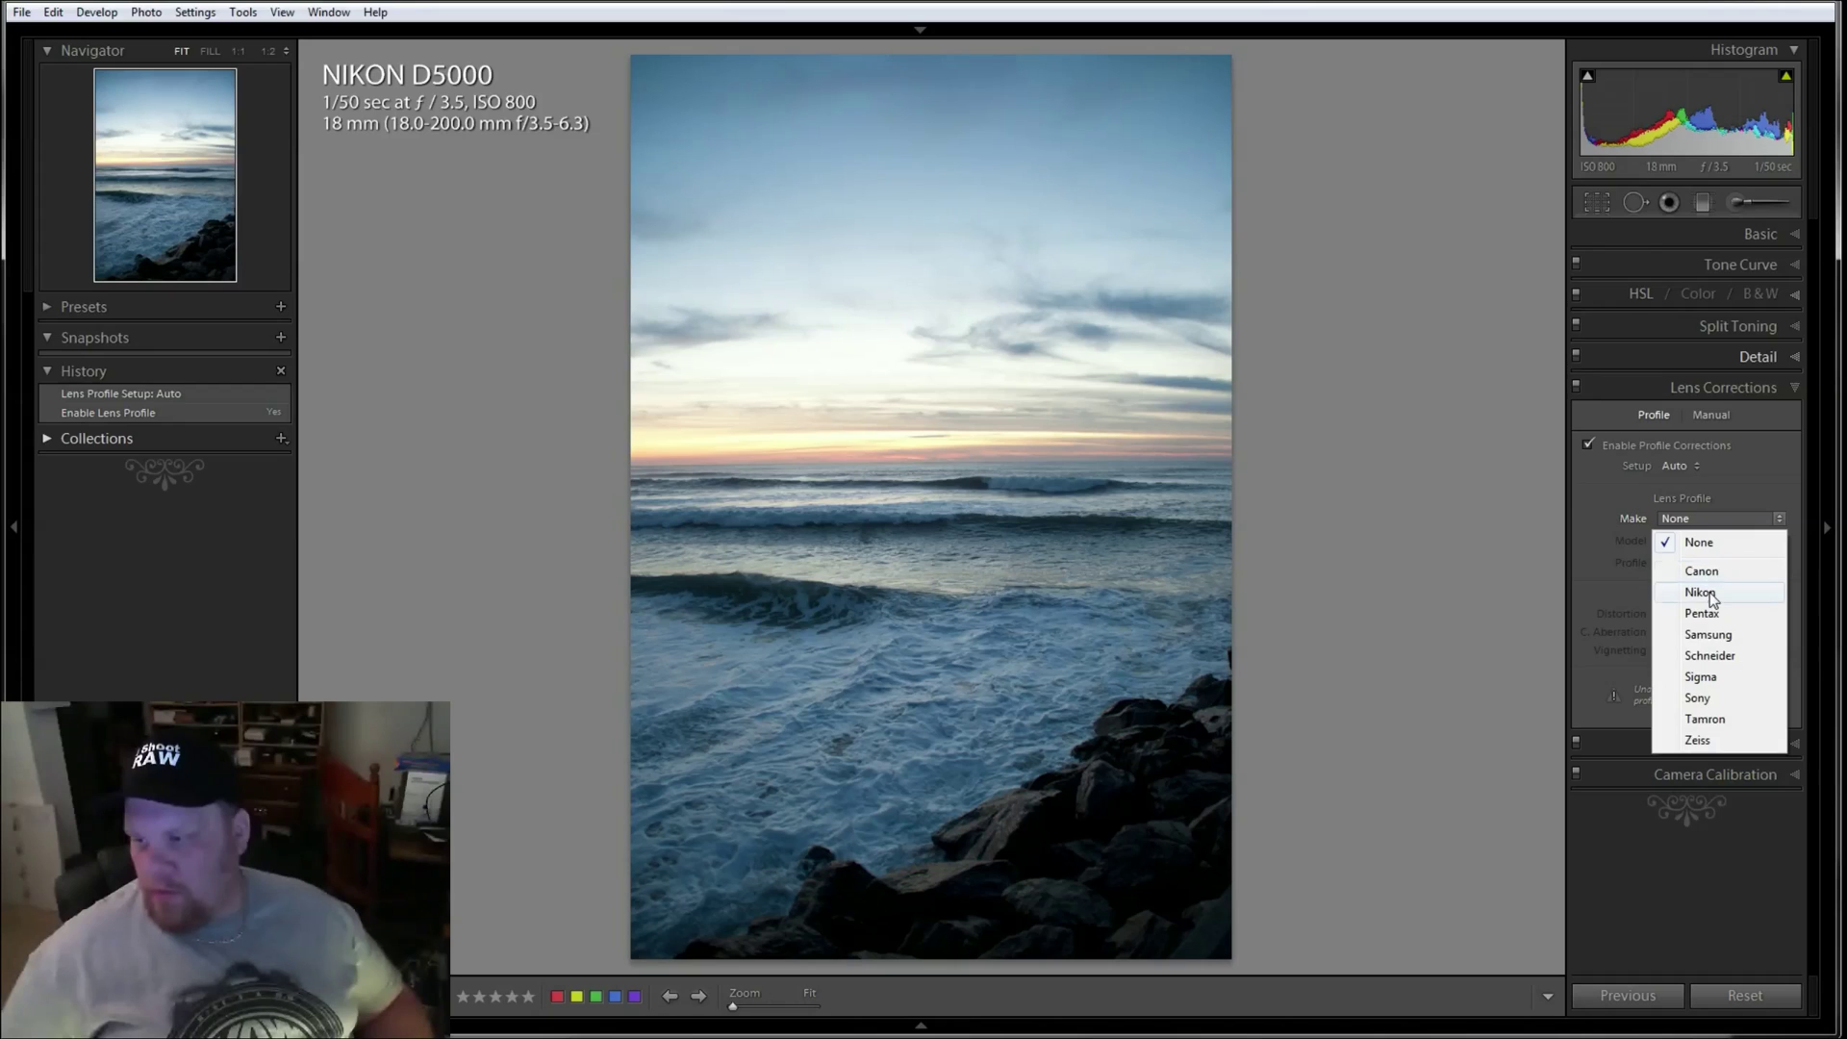
left_click(1710, 581)
left_click(1710, 548)
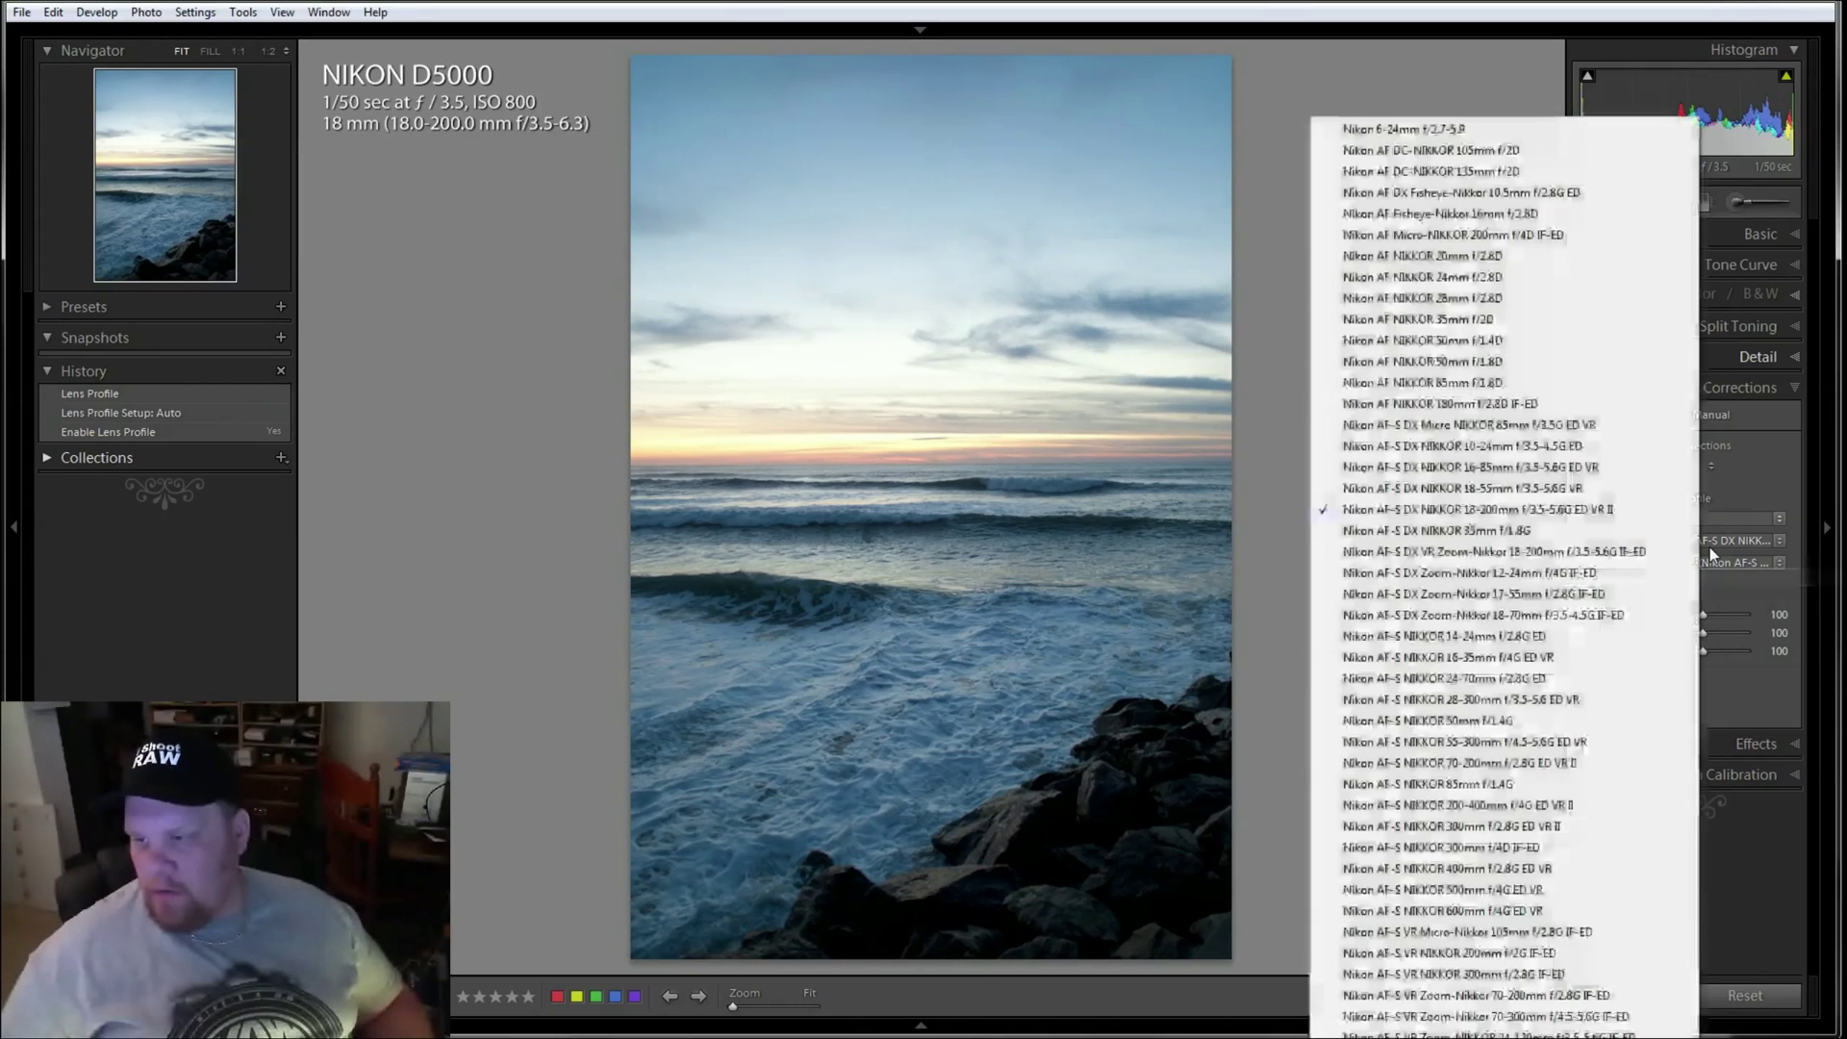
left_click(1657, 512)
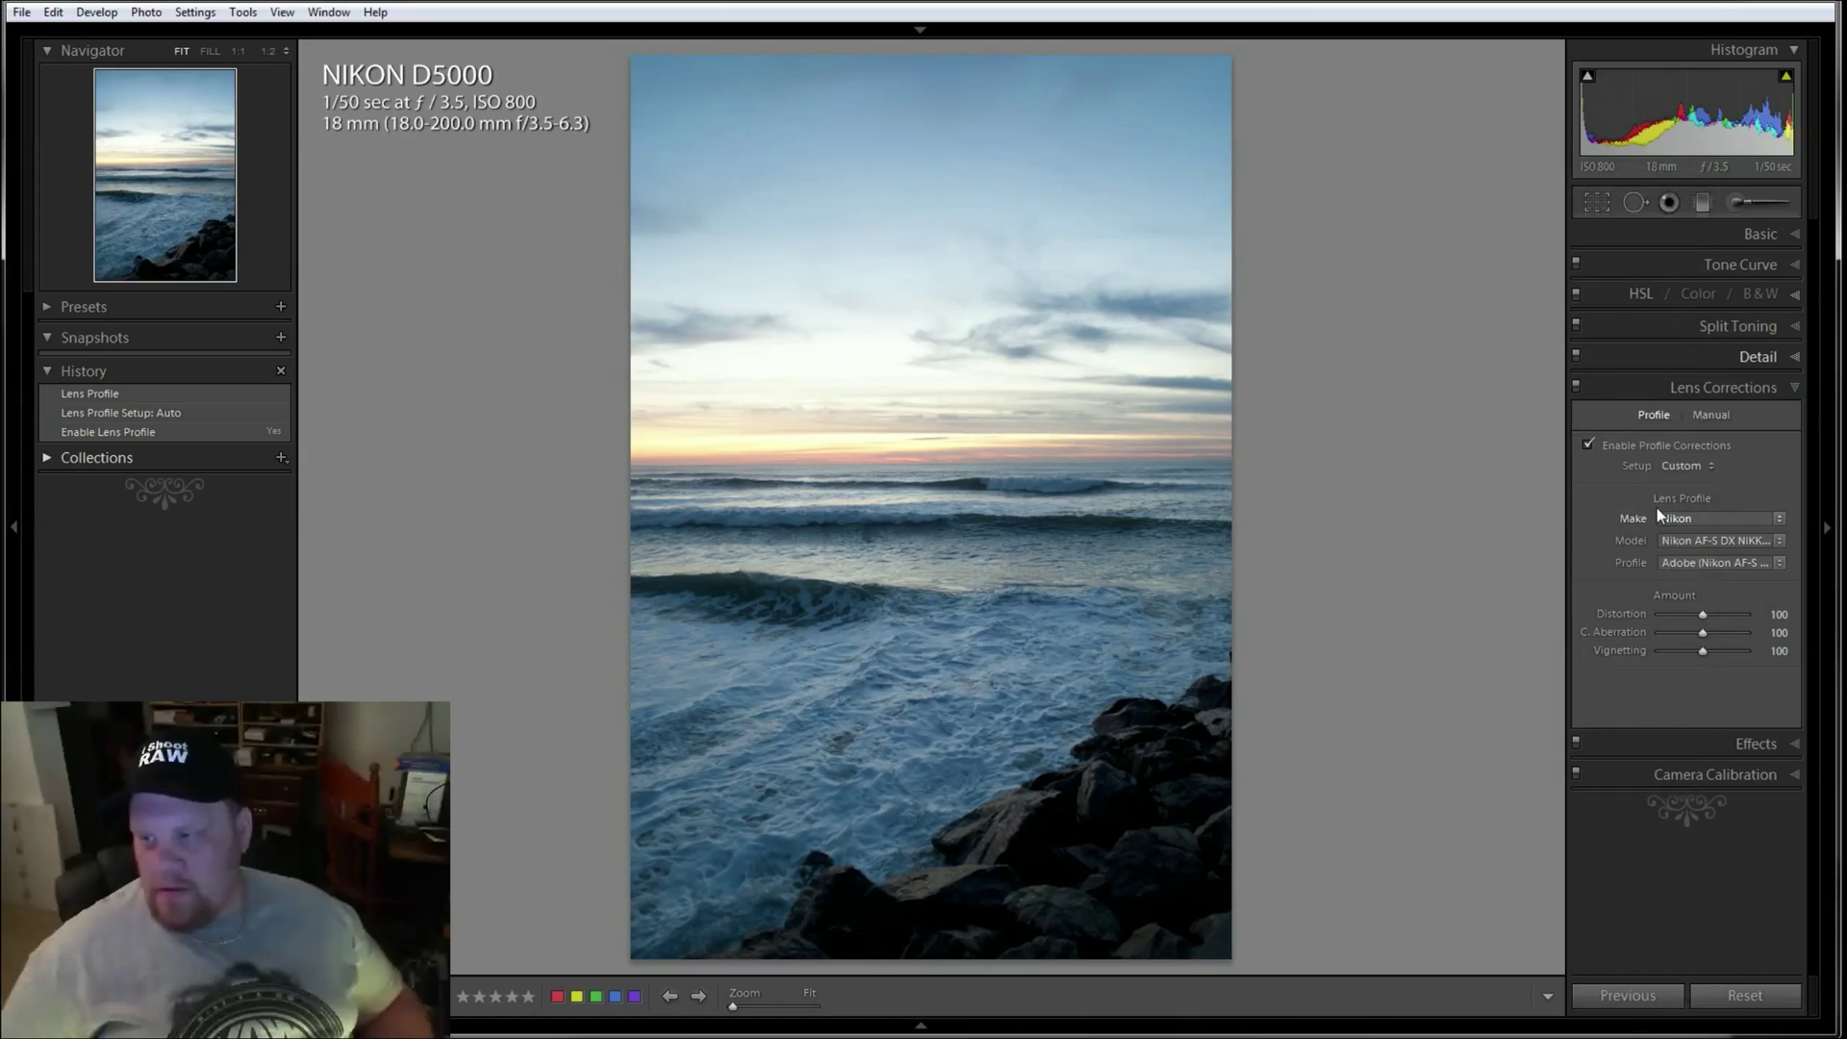
left_click(1589, 445)
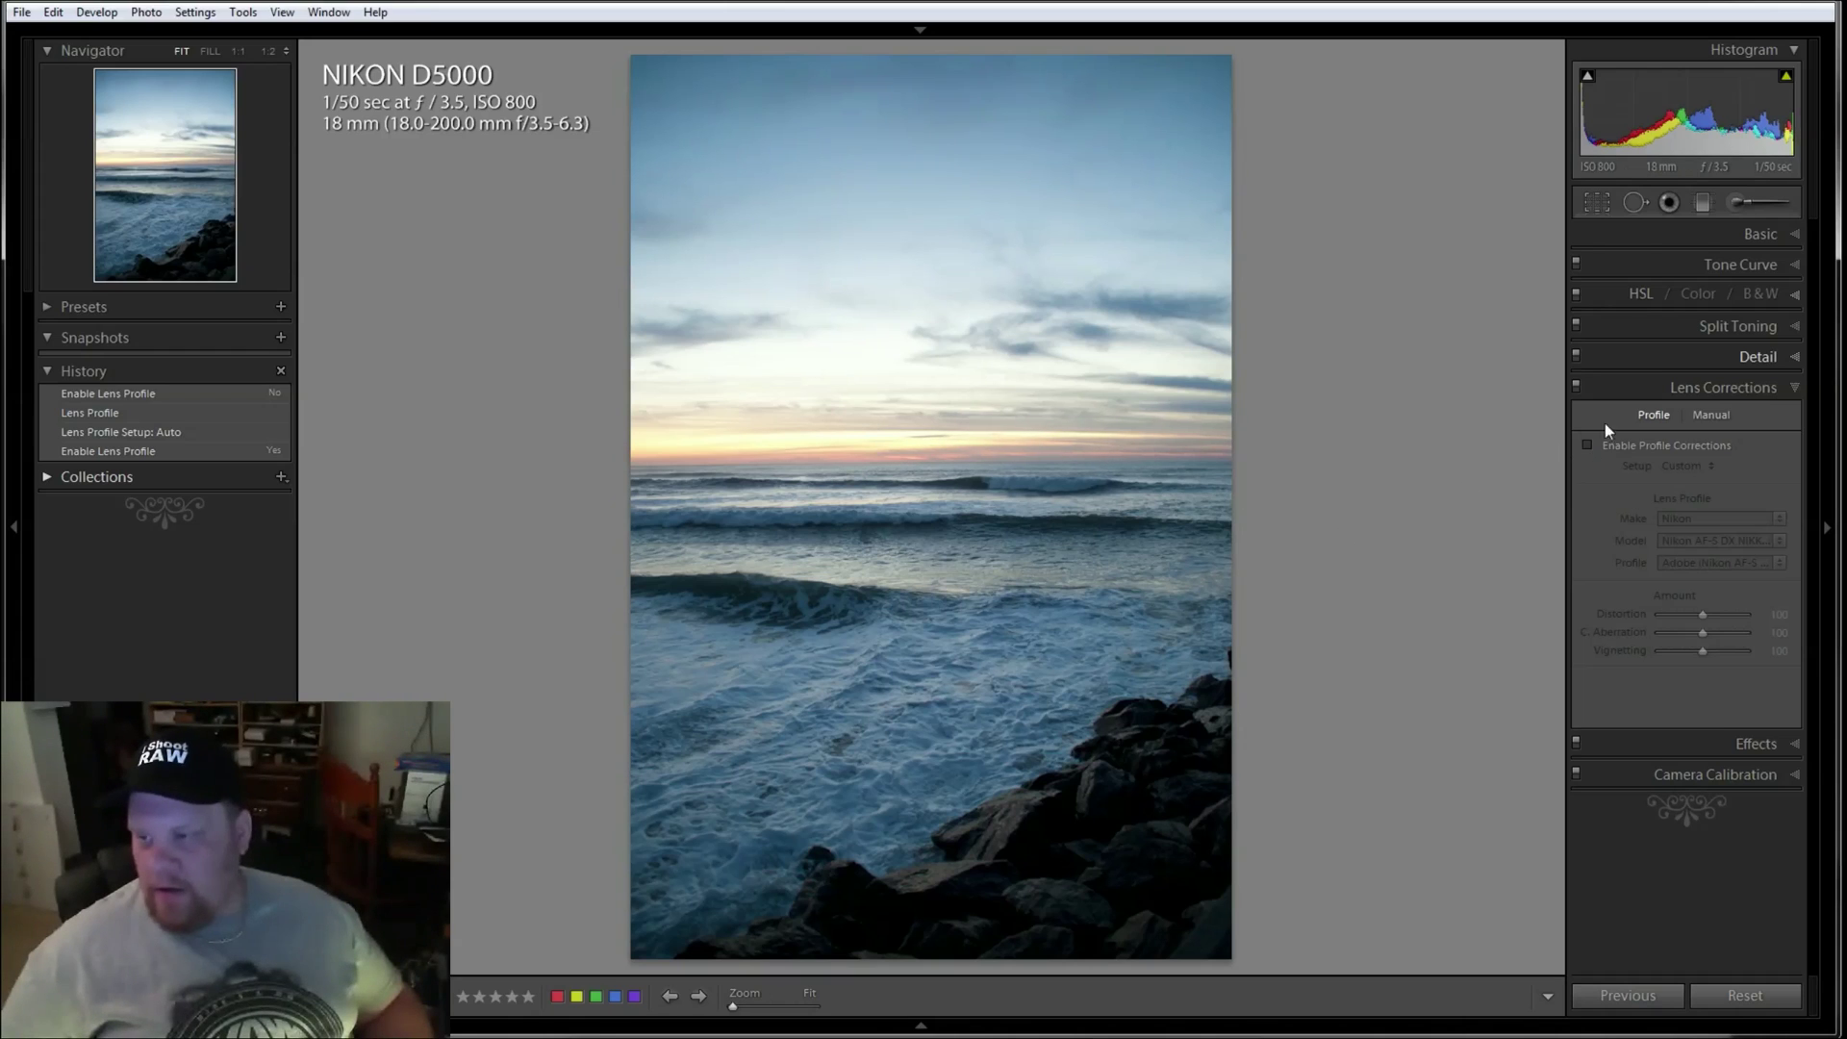
left_click(1588, 445)
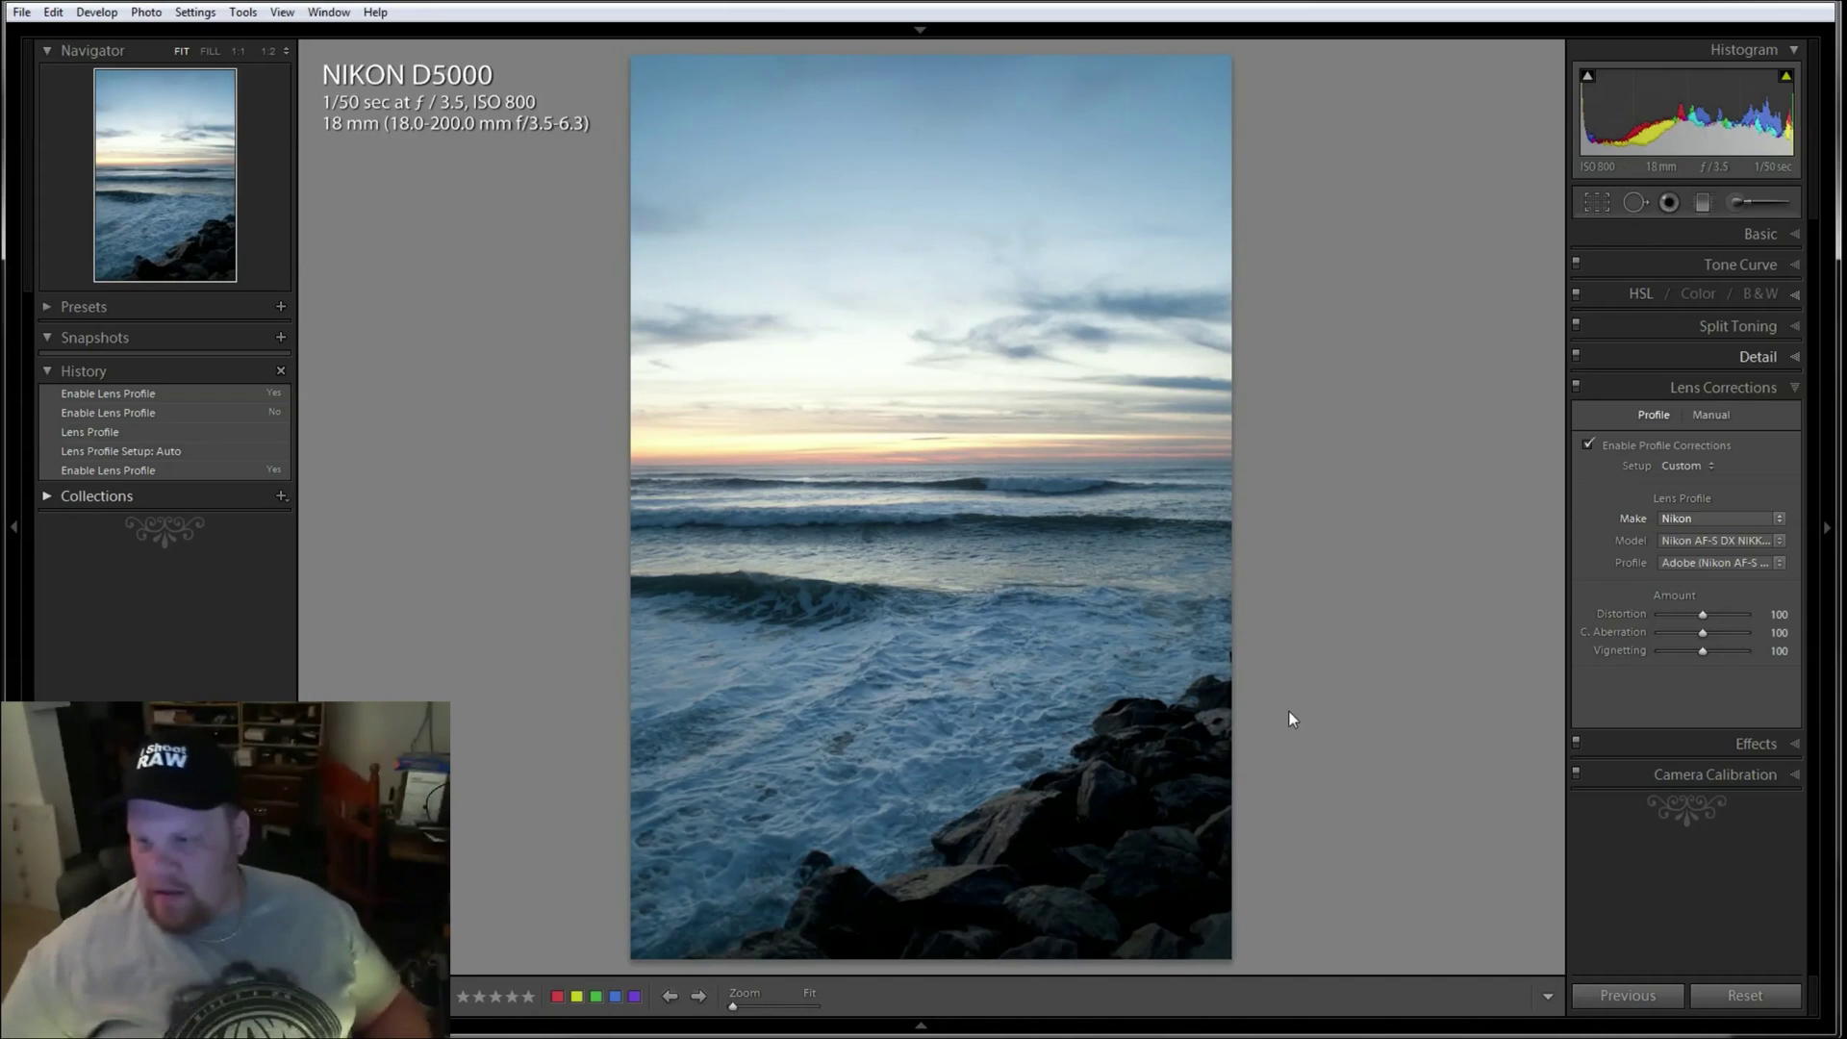
Rotate the crop to a 0.26° angle with Crop & Straighten and commit it.
key("r")
left_click_drag(1287, 723, 1287, 726)
key("Return")
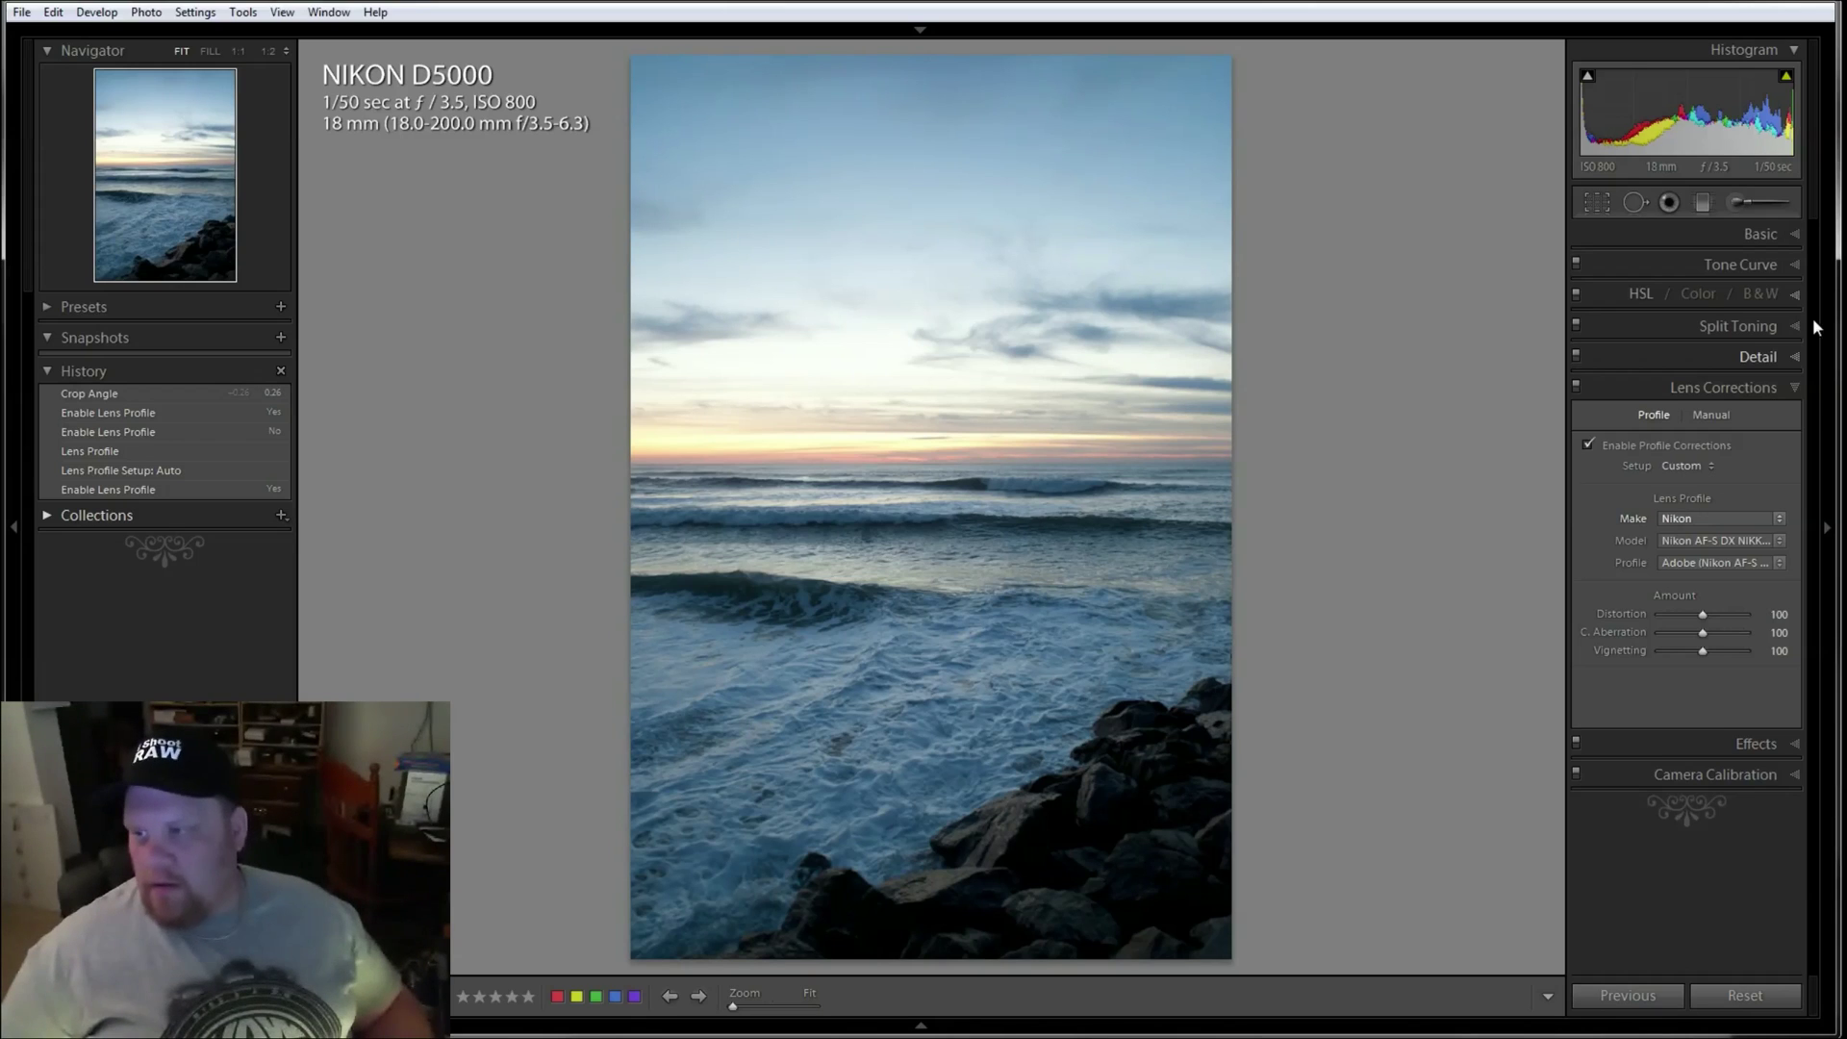
Switch to Black & White, push Temp to 50000 and drop Clarity to -49.
left_click(1793, 233)
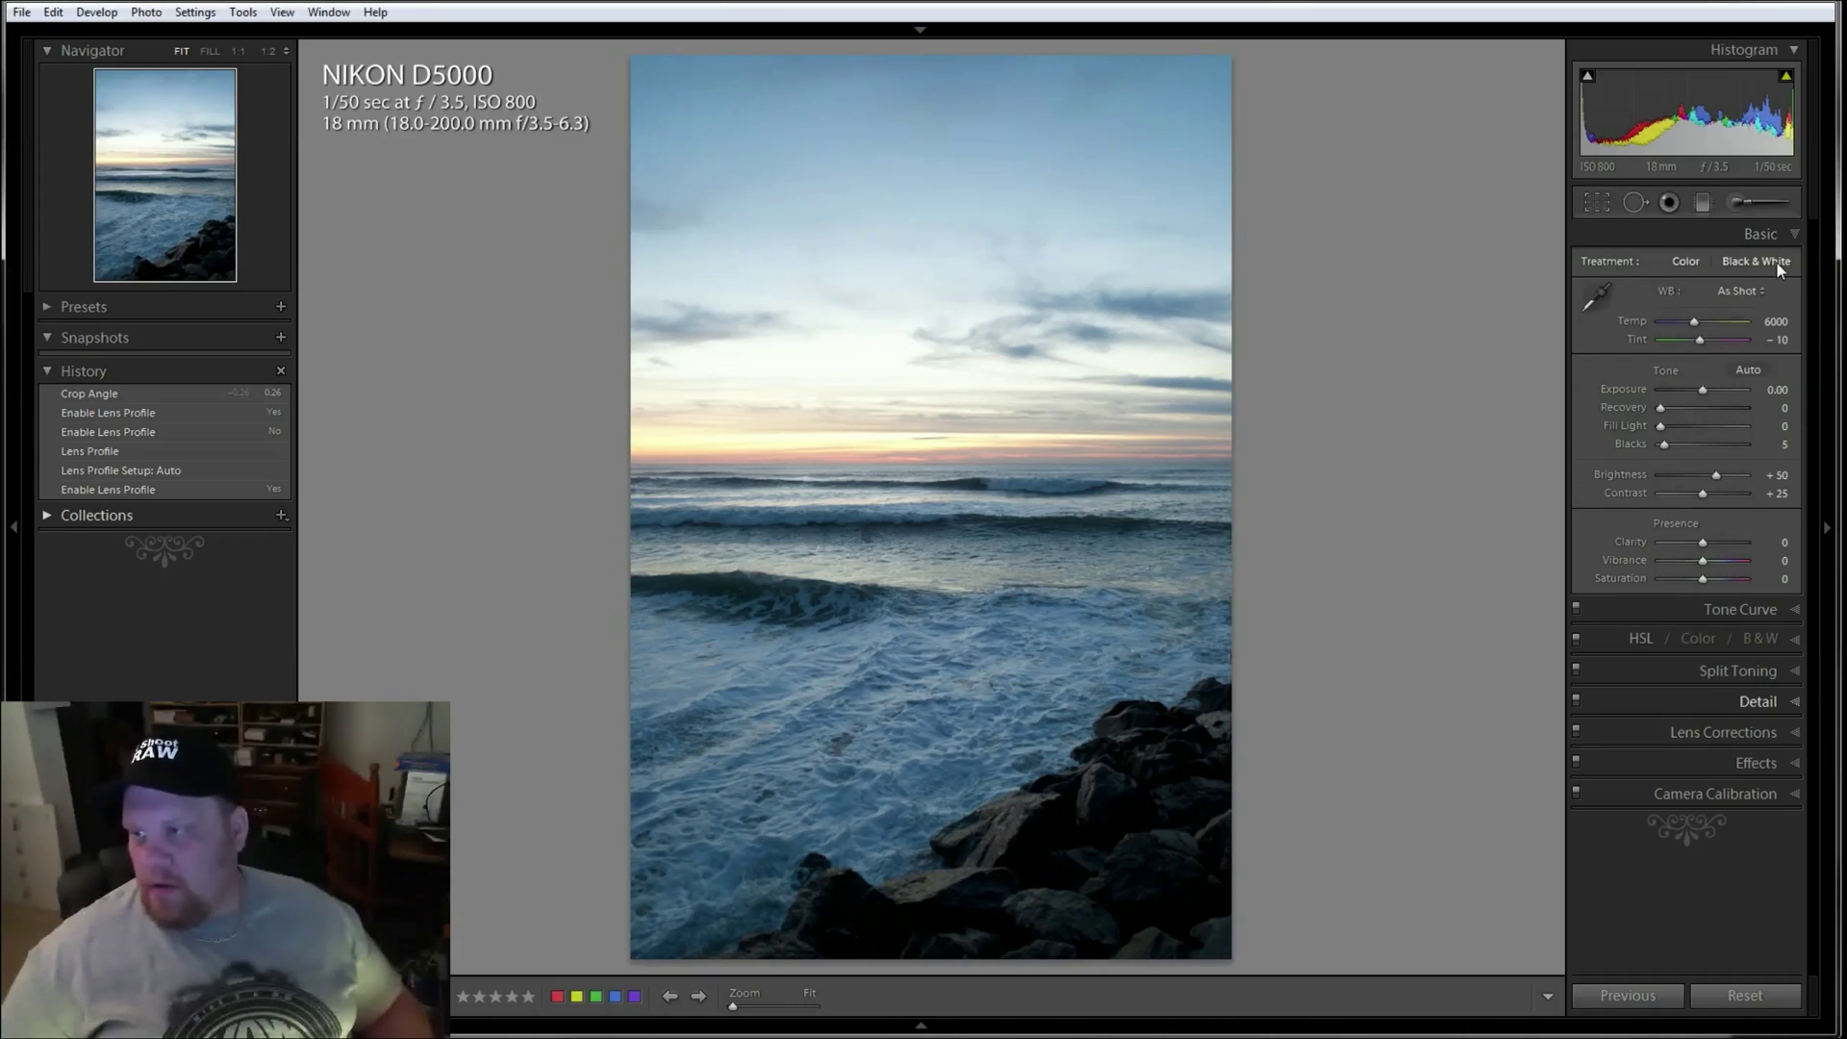
left_click(1776, 261)
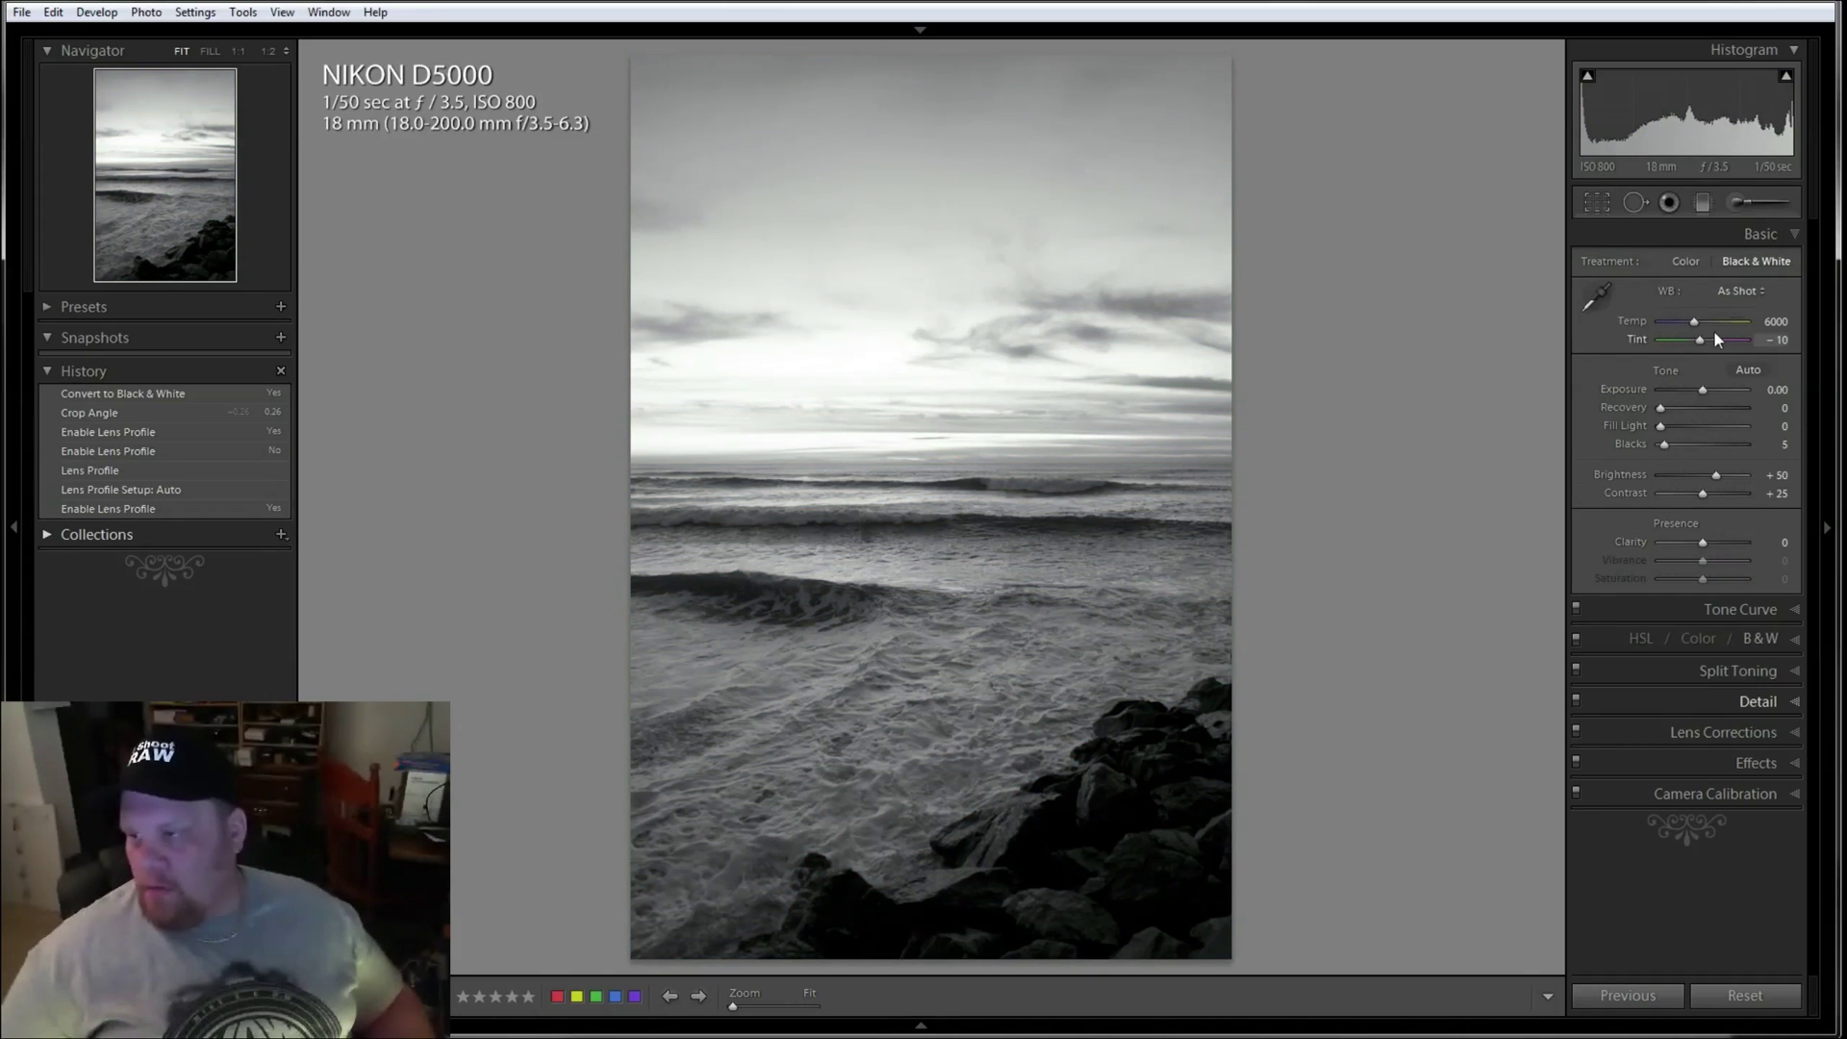
left_click_drag(1729, 319, 1743, 319)
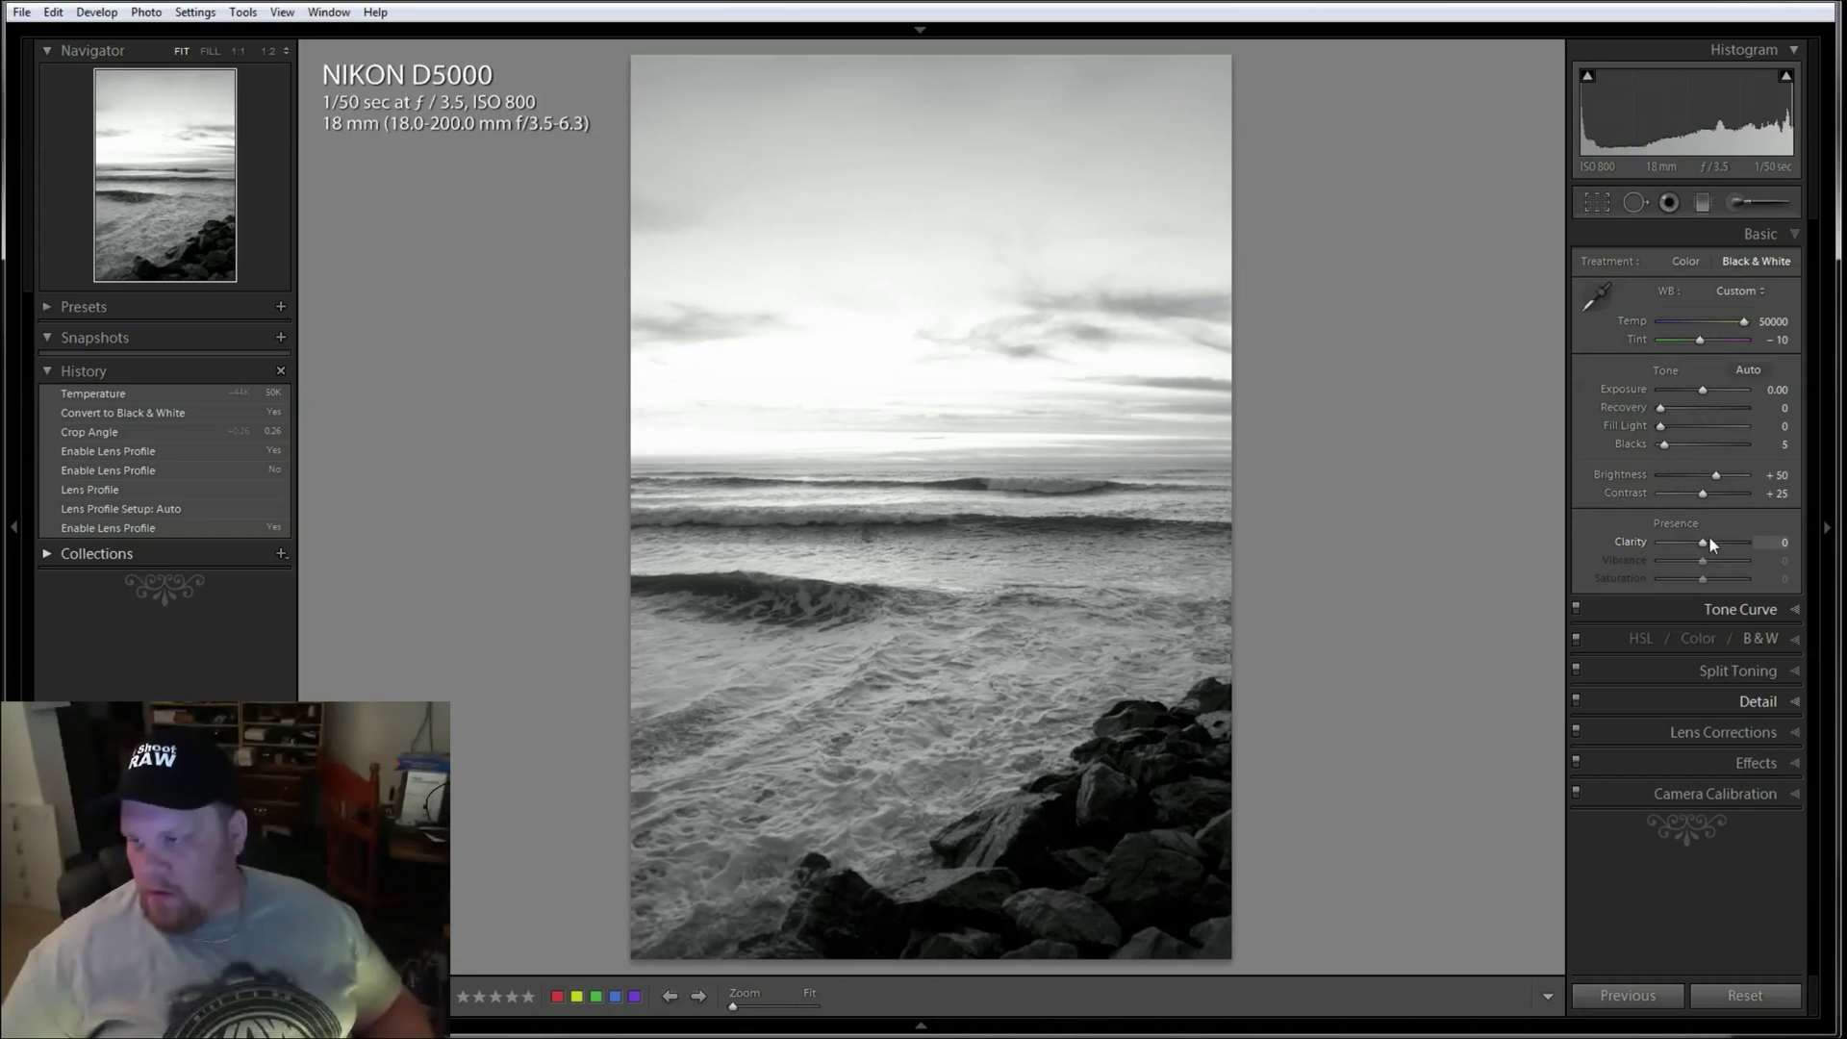
left_click_drag(1703, 541, 1721, 495)
Lower the Tone Curve's Shadows and Darks to darken the black-and-white seascape.
left_click(1698, 612)
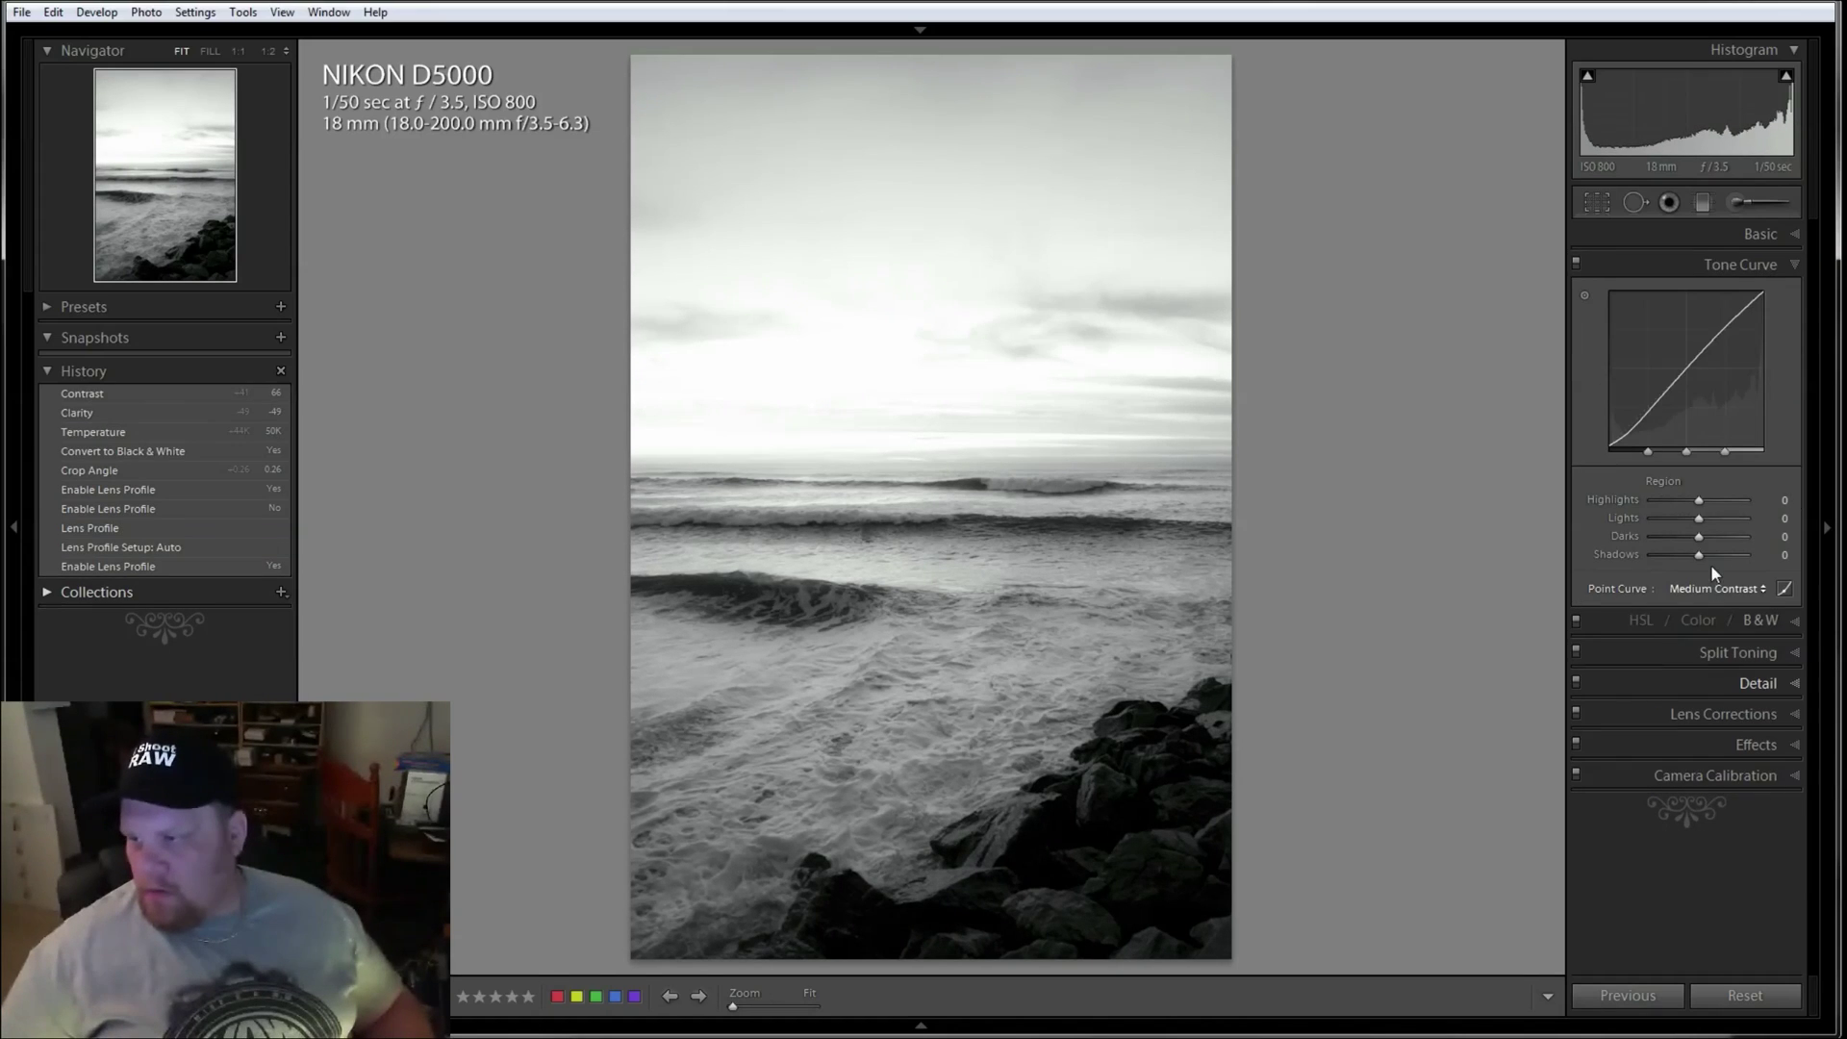
mouse_move(1699, 556)
left_mouse_down()
mouse_move(1691, 501)
mouse_move(1661, 506)
mouse_move(1720, 519)
mouse_move(1667, 519)
left_mouse_up()
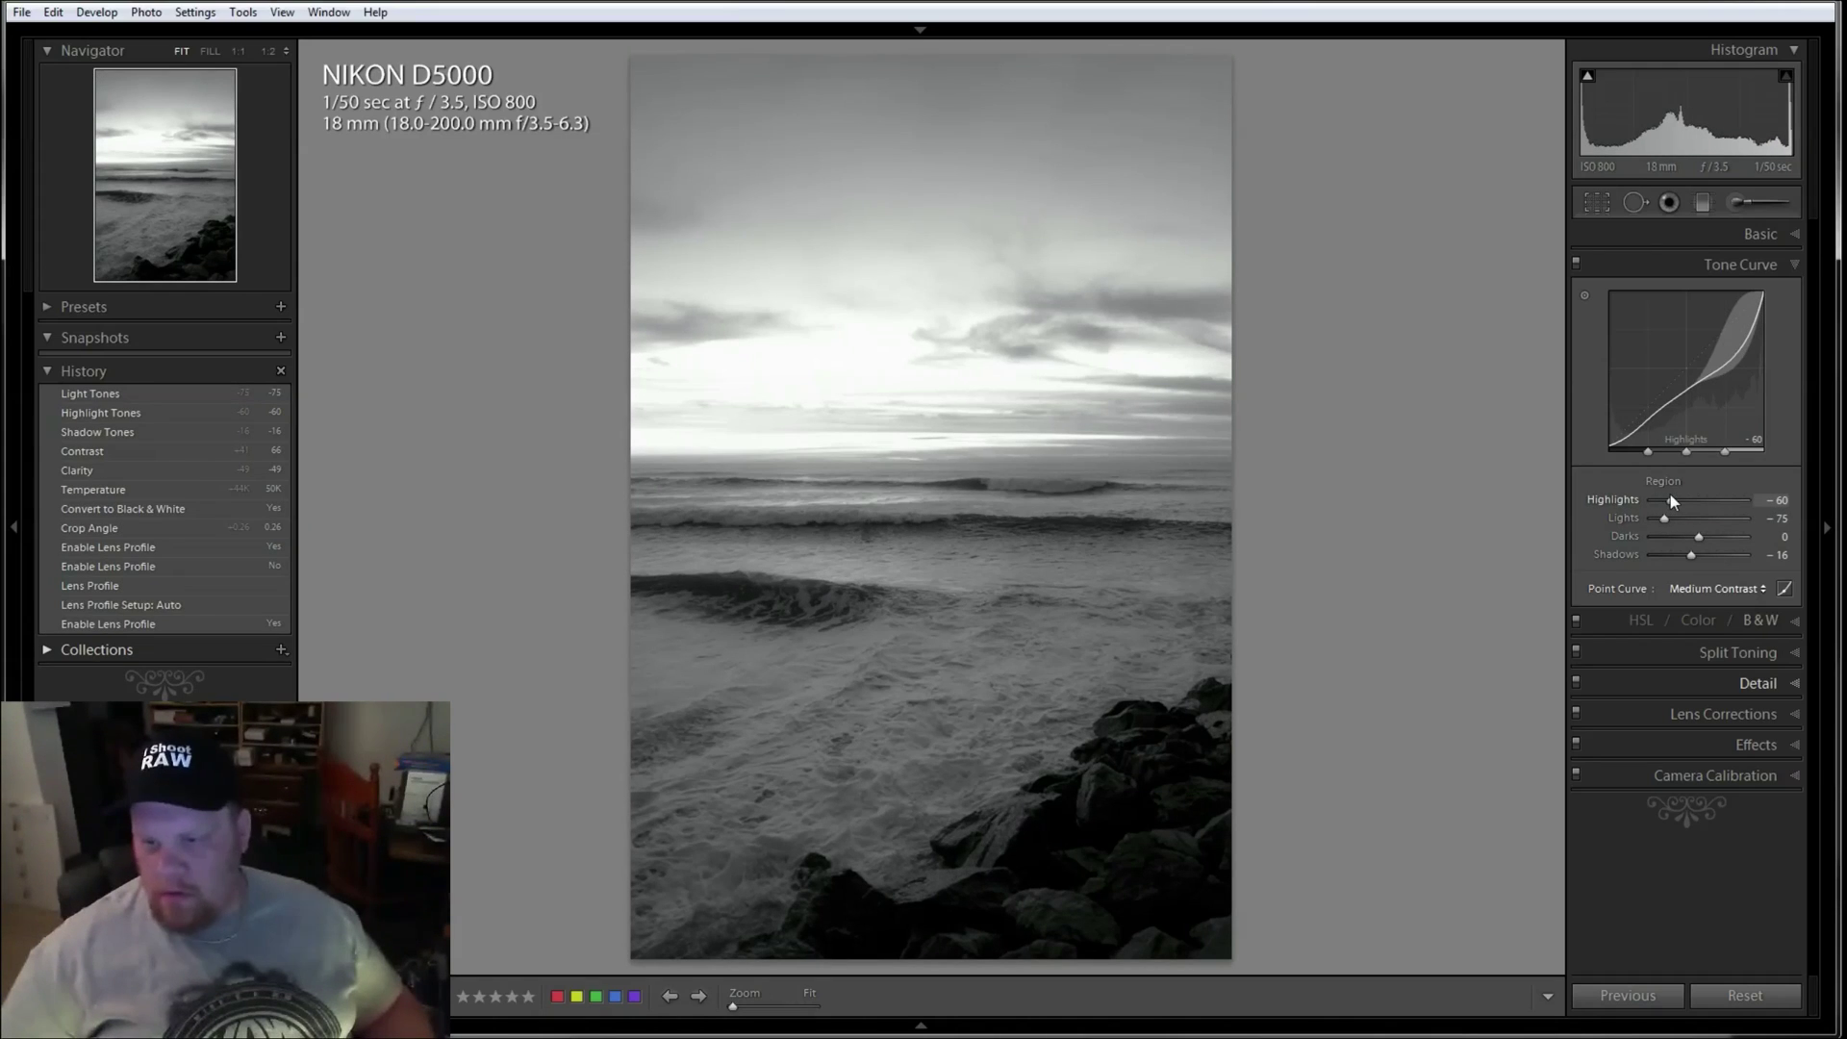
left_click_drag(1700, 538, 1661, 539)
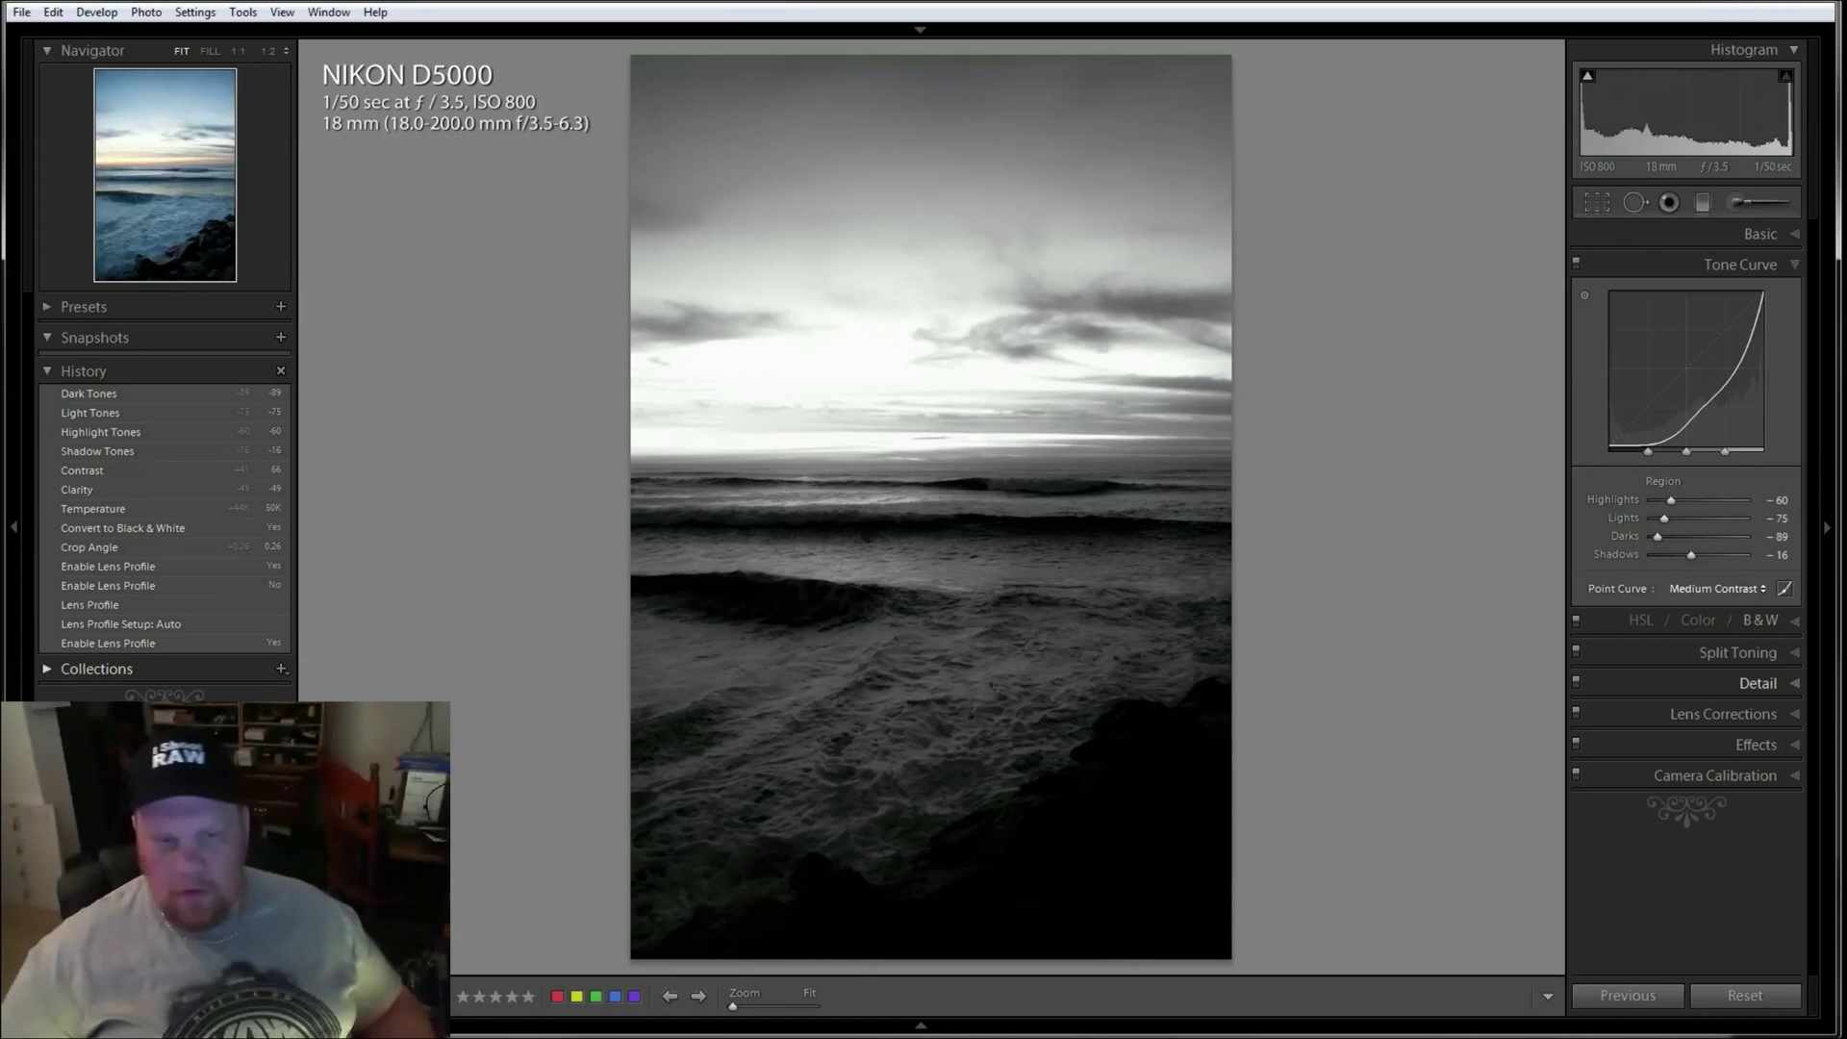
Revert history to the temperature change, then set Blacks to 5 and Clarity to +36.
left_click(136, 470)
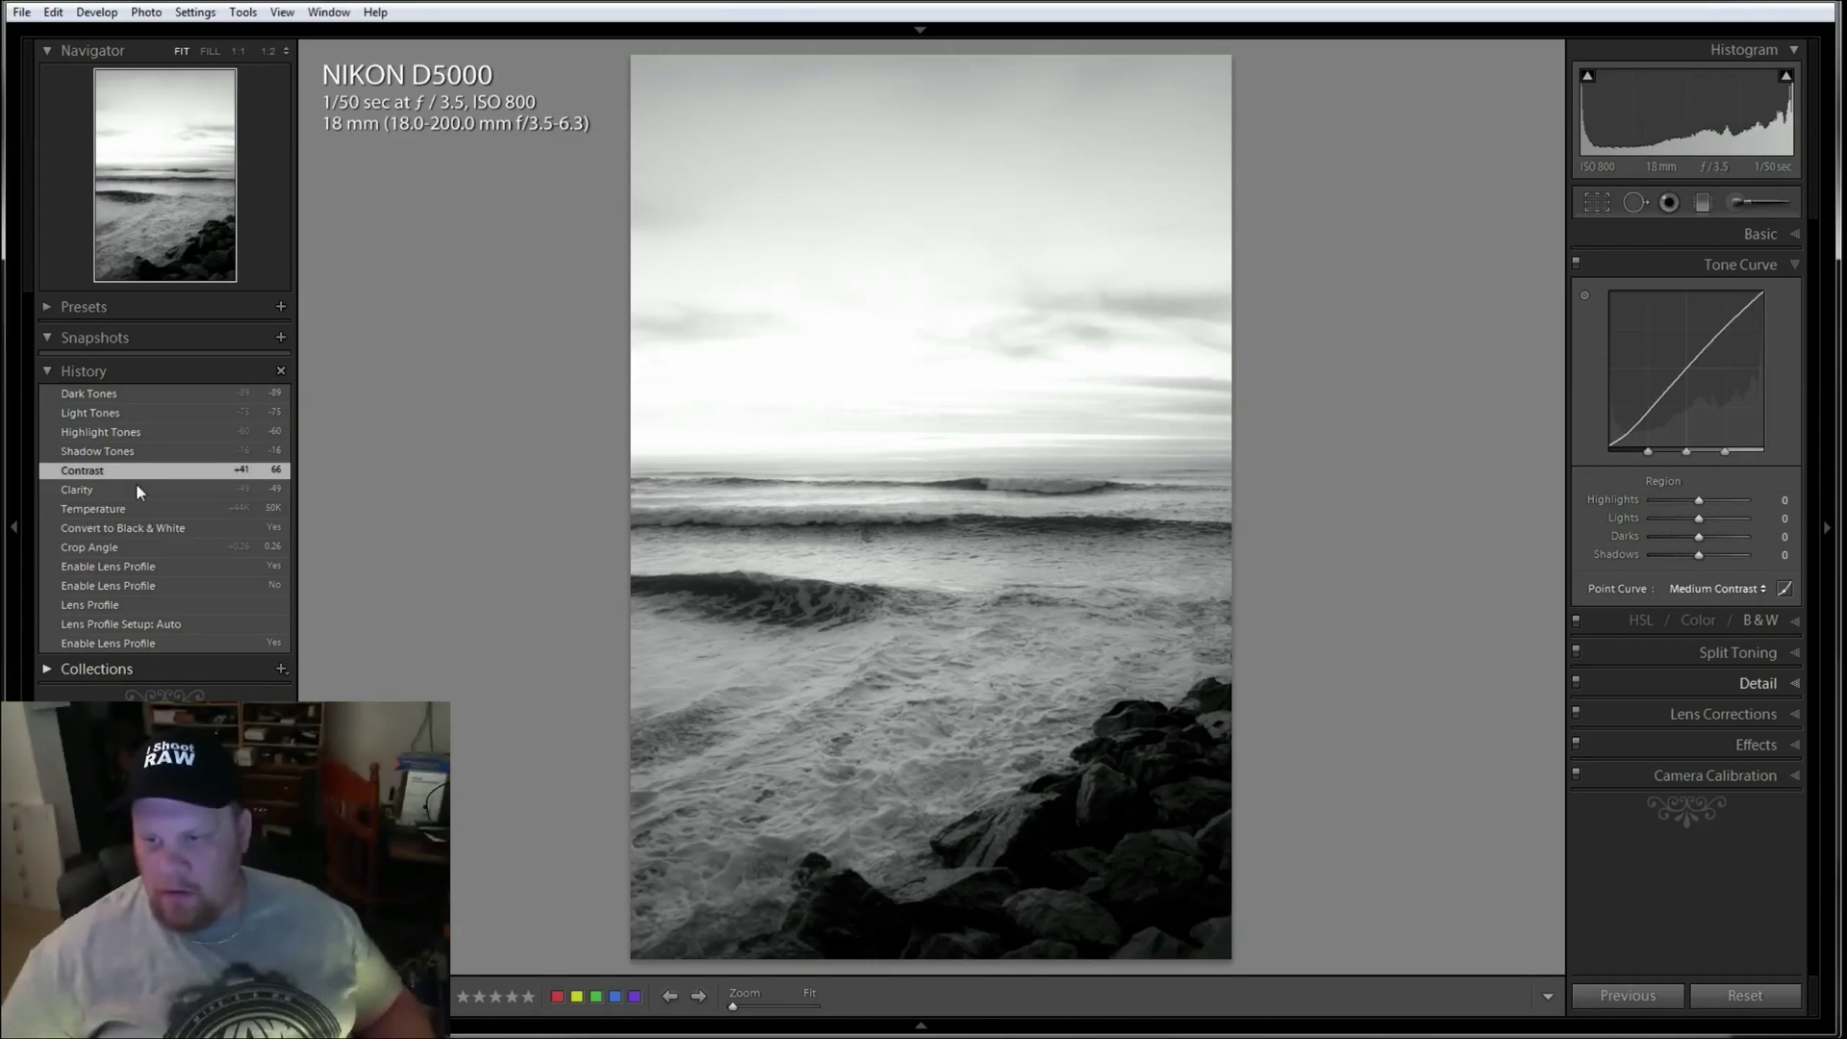
left_click(136, 505)
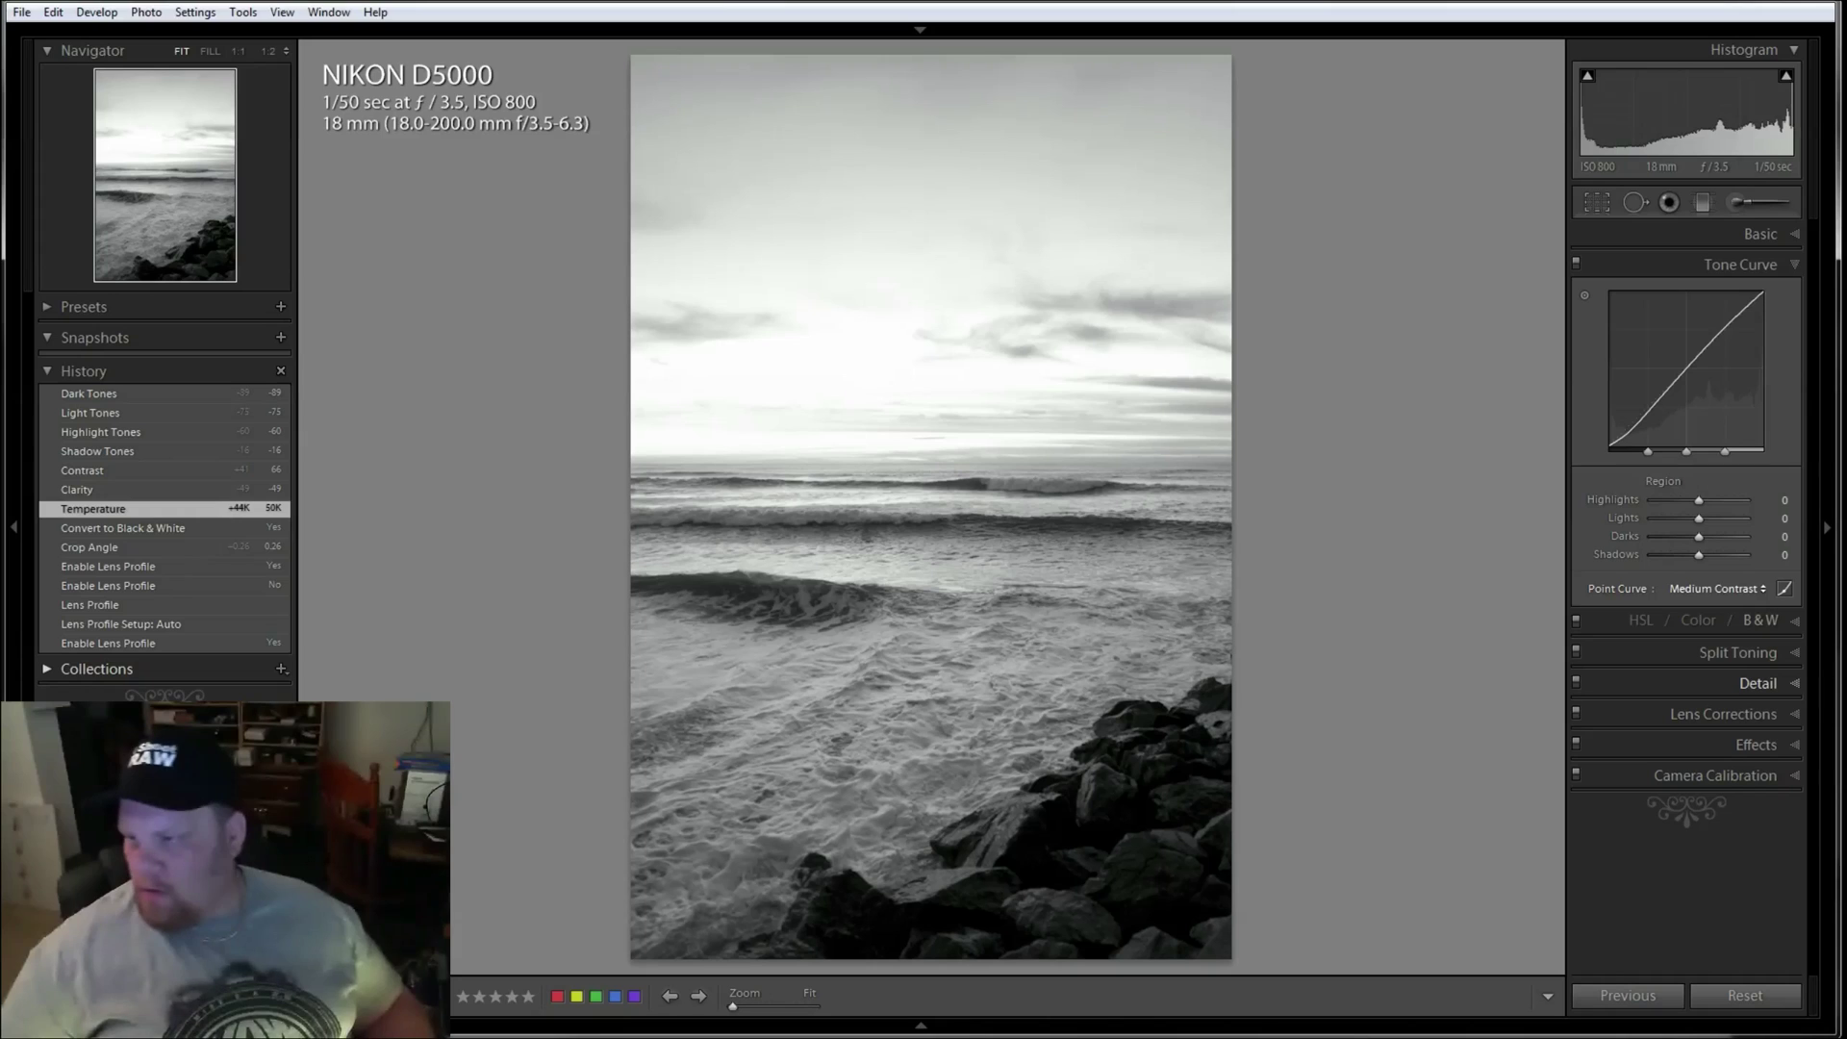
left_click(1775, 235)
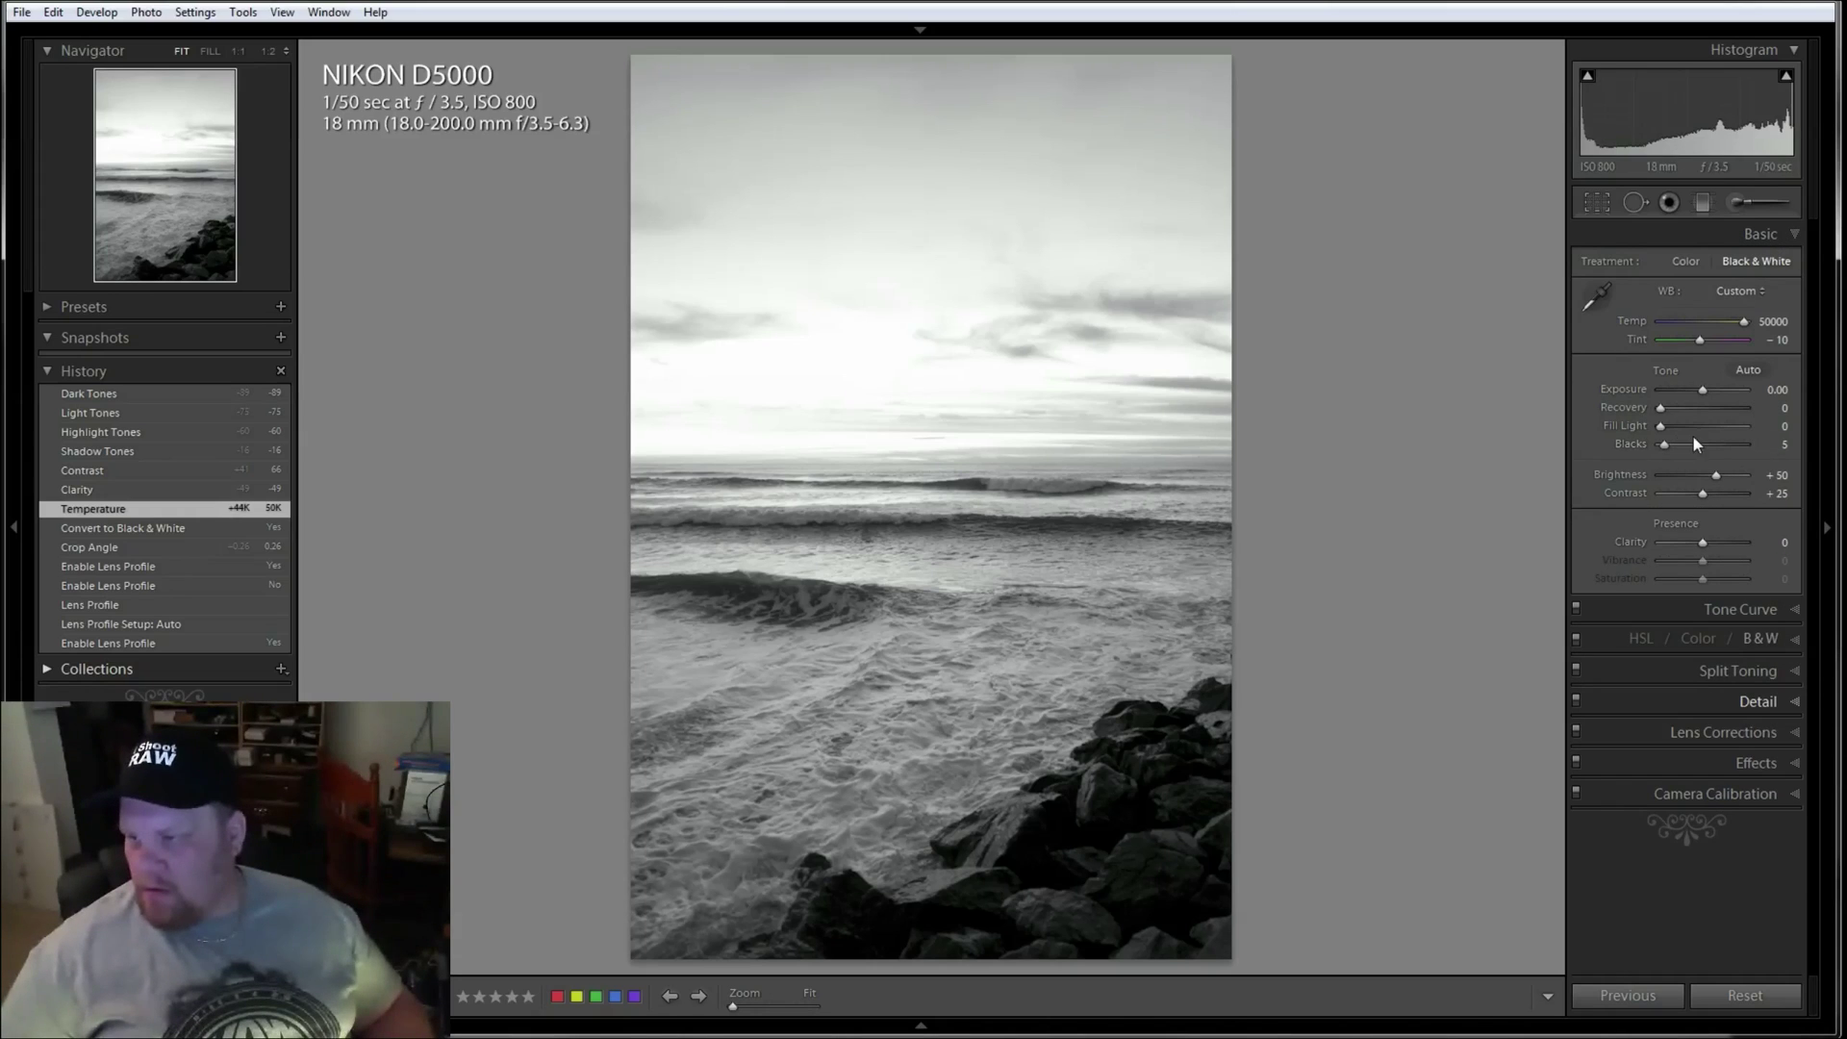
left_click_drag(1663, 444, 1672, 444)
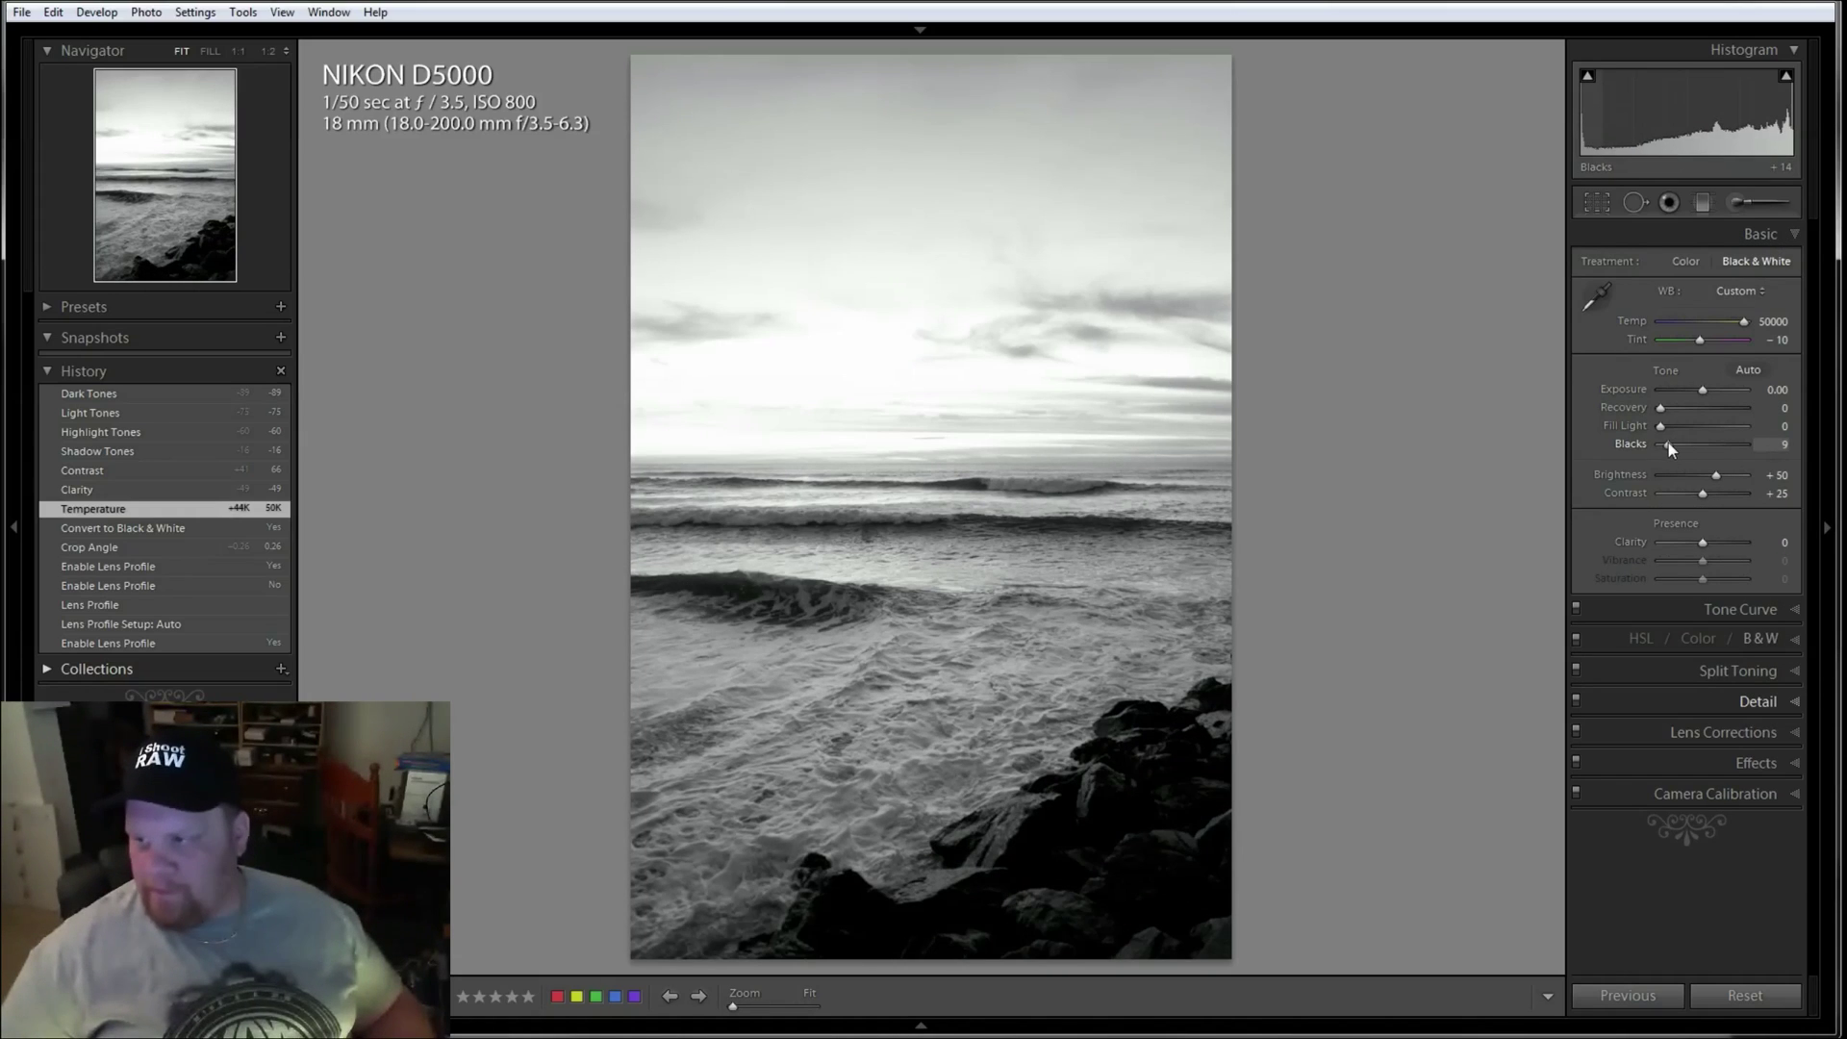
left_click_drag(1668, 442, 1652, 447)
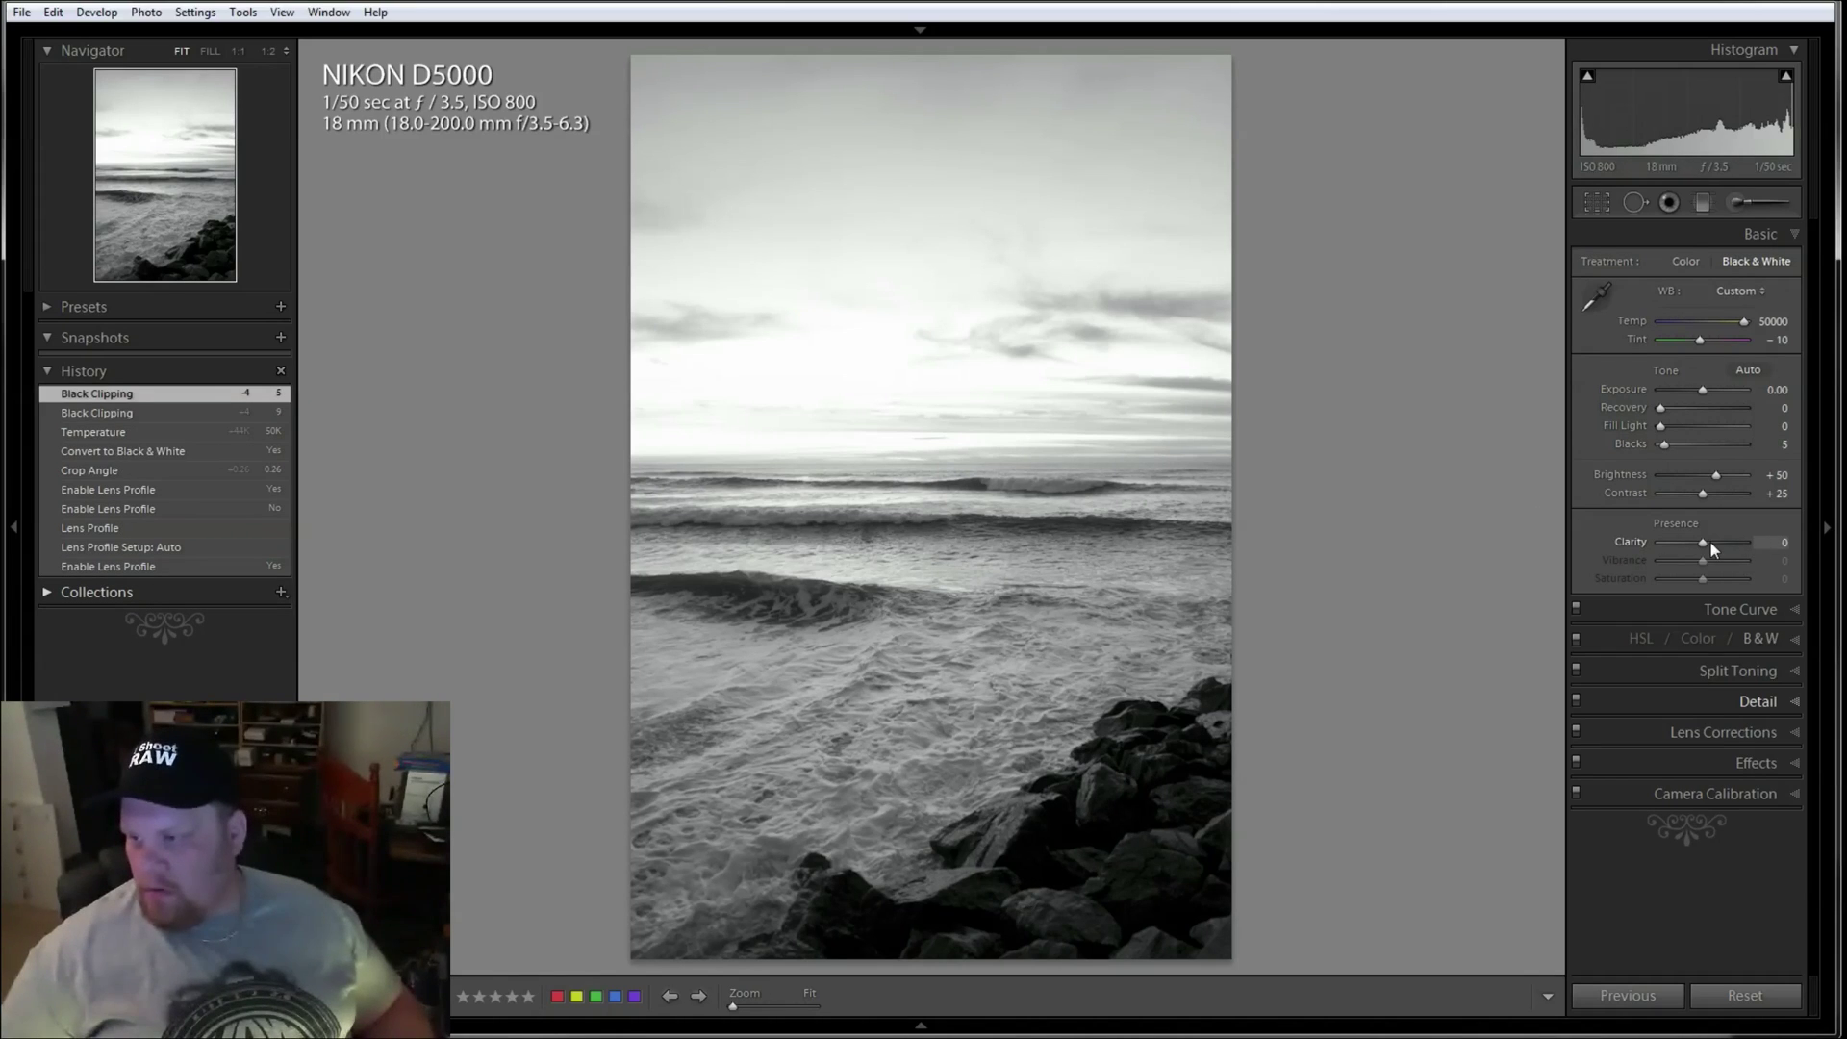
left_click_drag(1711, 542, 1718, 542)
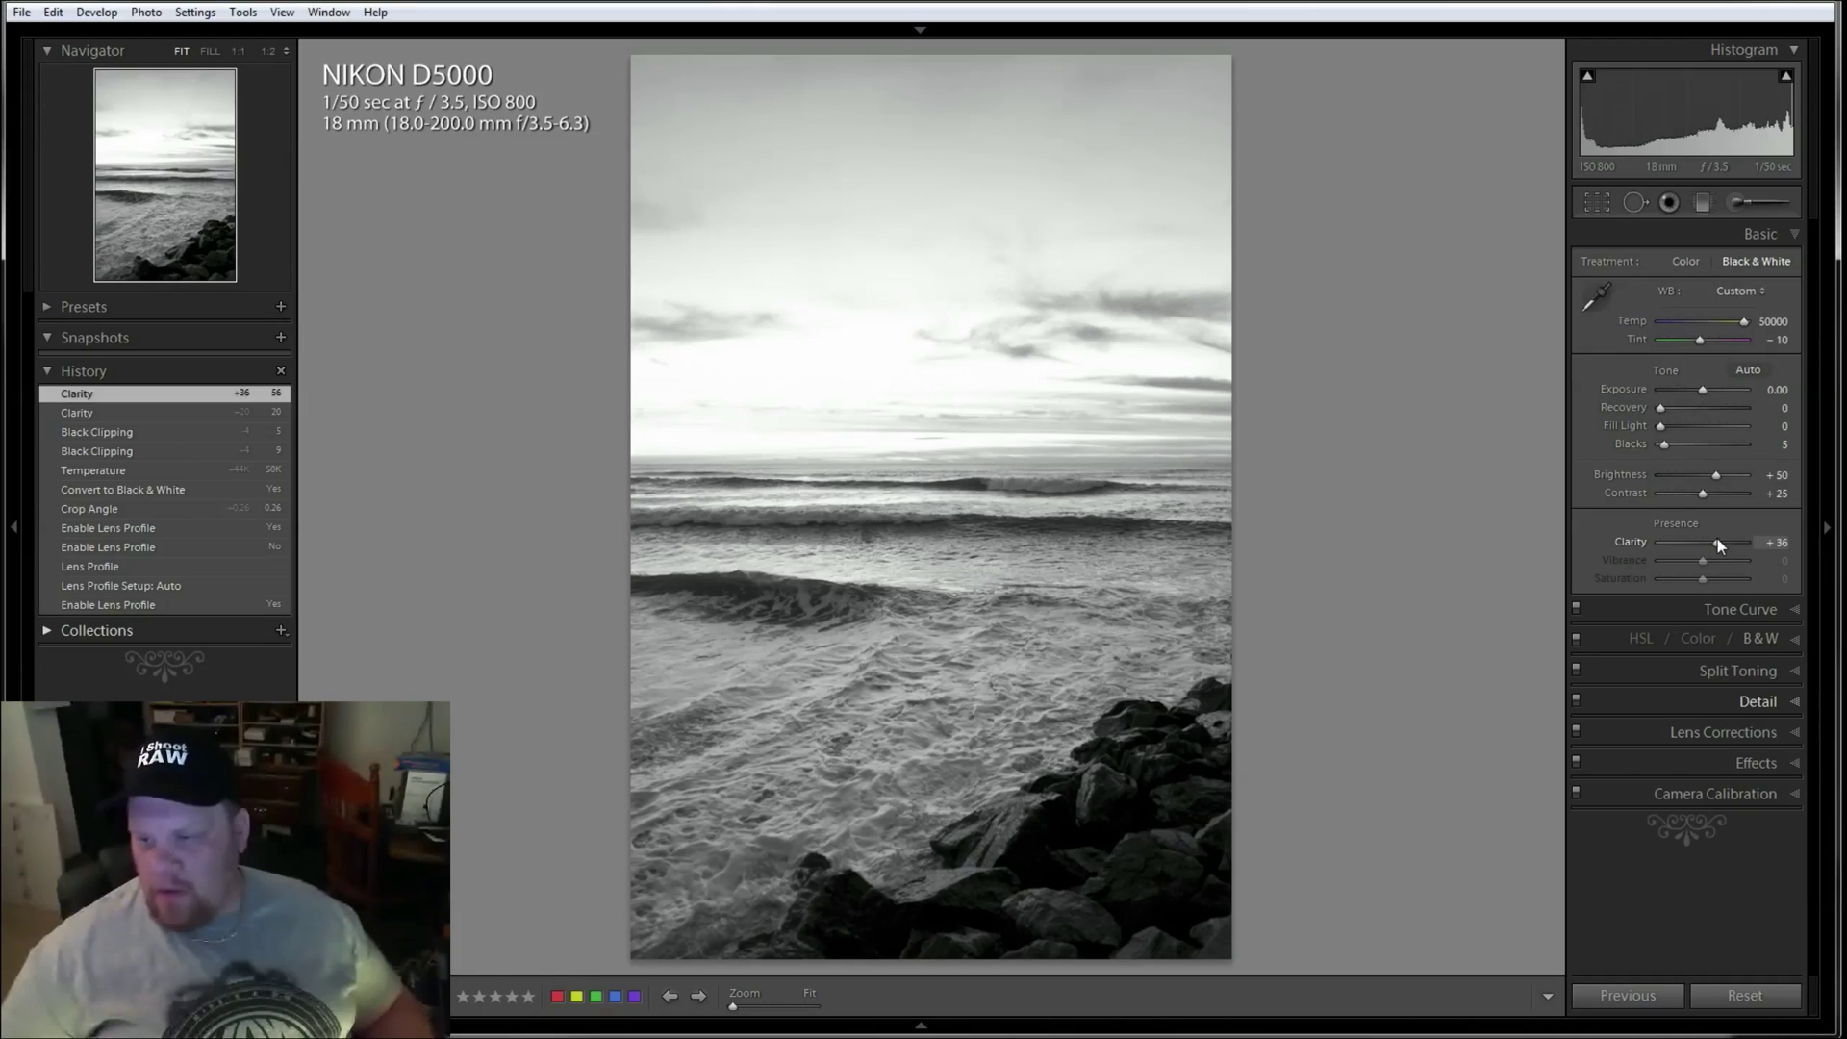
In Split Toning, tint the highlights pink at Hue 0 with rising saturation.
left_click(1771, 669)
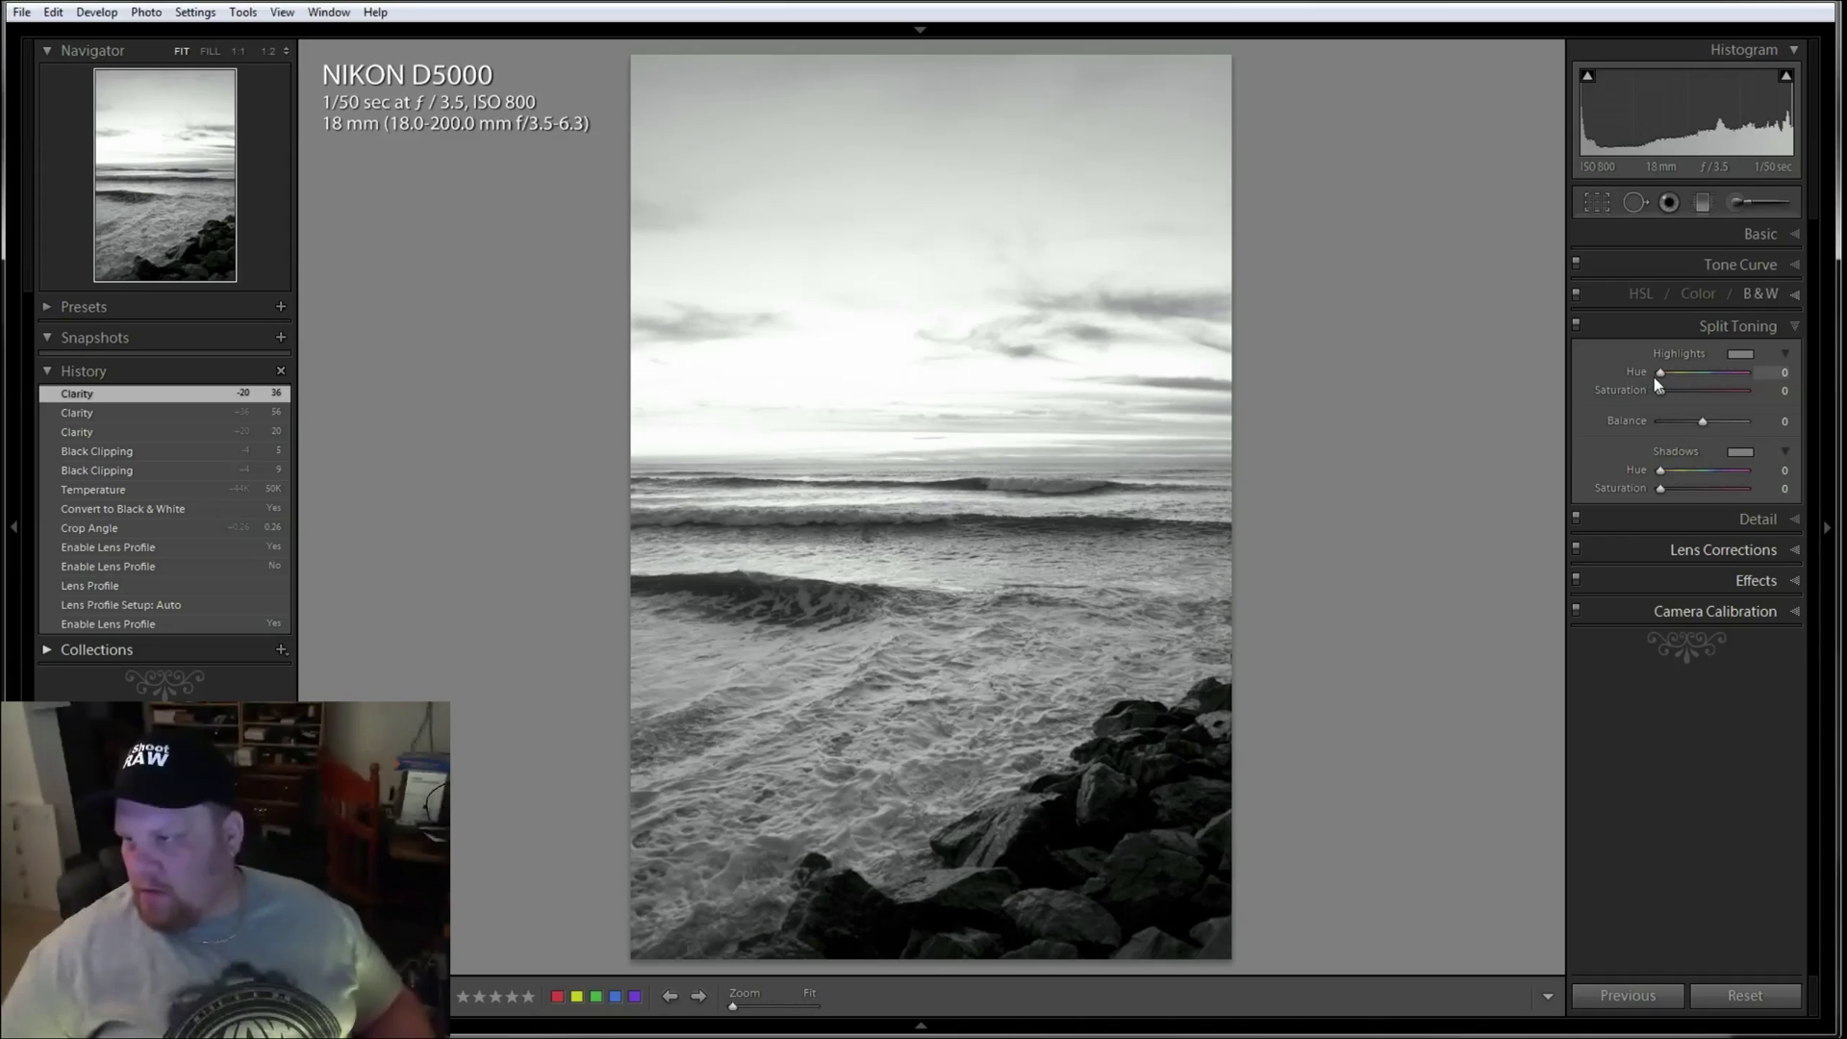
mouse_move(1658, 371)
left_mouse_down()
mouse_move(1701, 395)
mouse_move(1665, 371)
left_mouse_up()
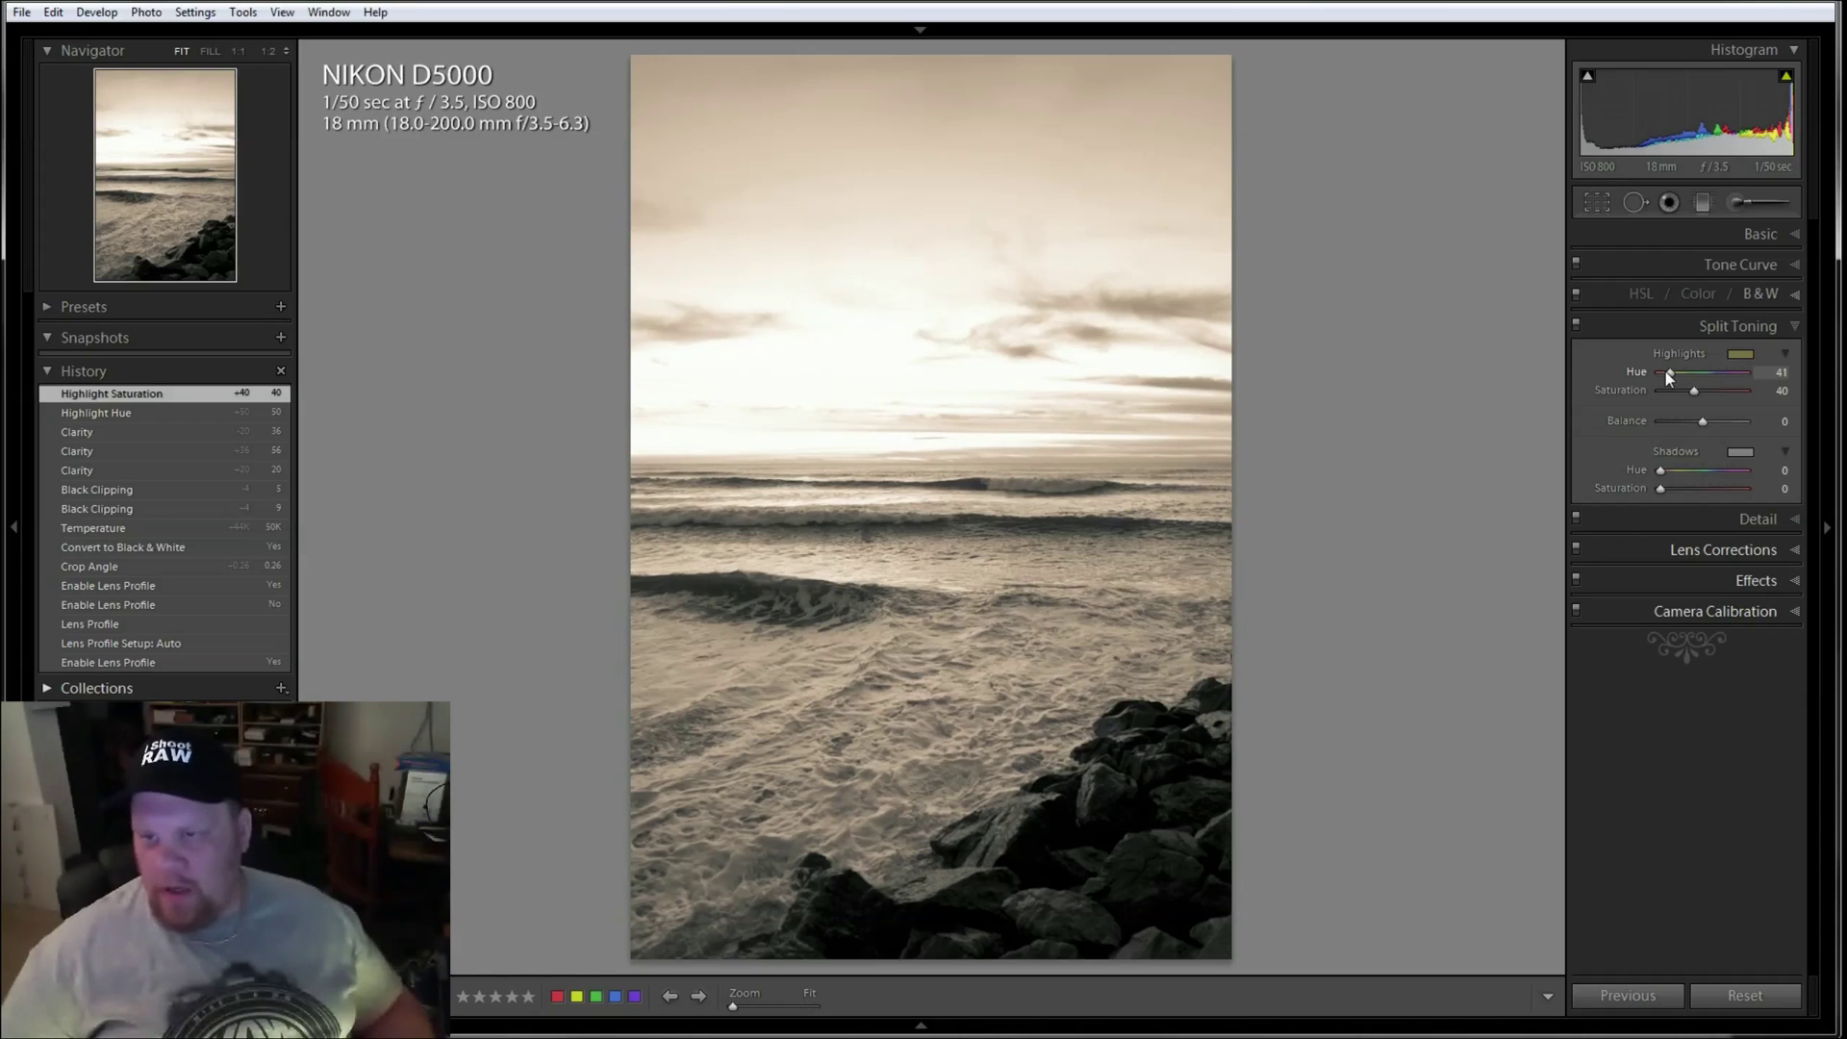
mouse_move(1665, 371)
left_mouse_down()
mouse_move(1649, 371)
mouse_move(1680, 389)
left_mouse_up()
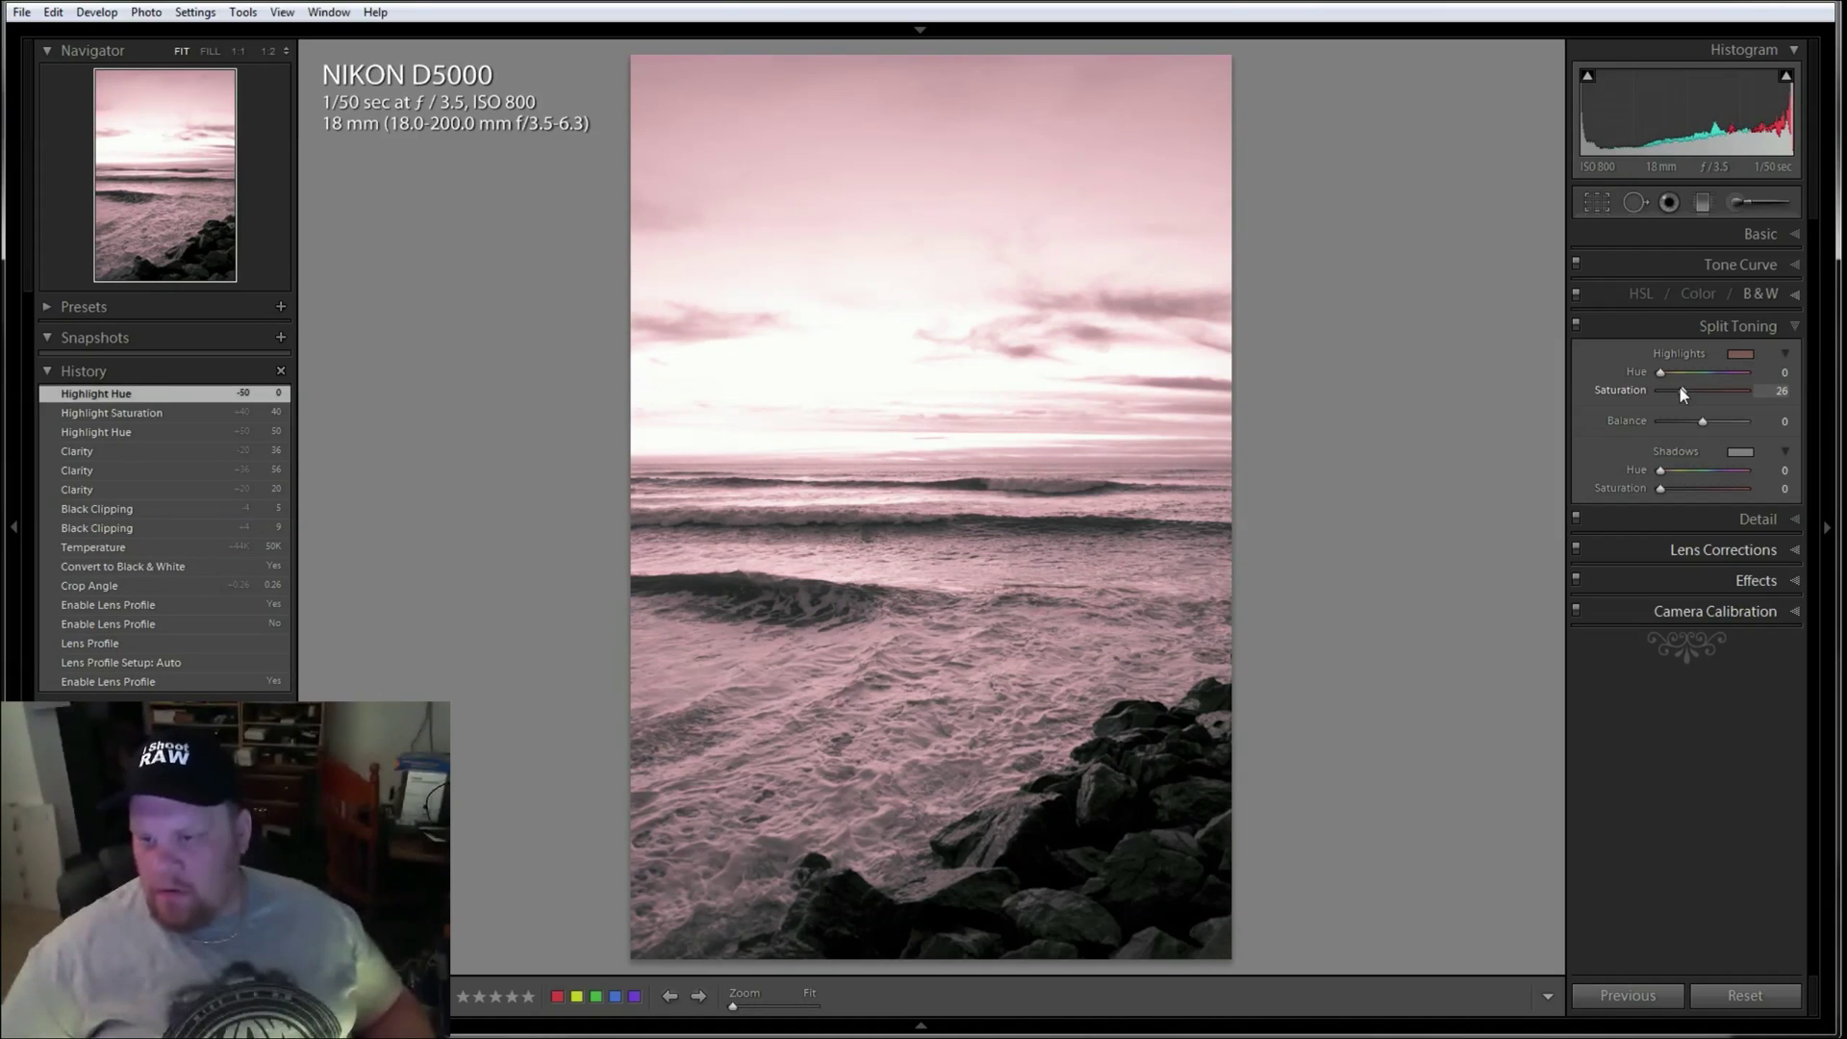
left_click_drag(1679, 389, 1694, 389)
Pick a blue-purple shadow tint (Hue 238, Saturation 39) and ease highlight saturation to 17.
left_click_drag(1659, 468, 1689, 488)
left_click_drag(1718, 470, 1698, 493)
left_click(1740, 451)
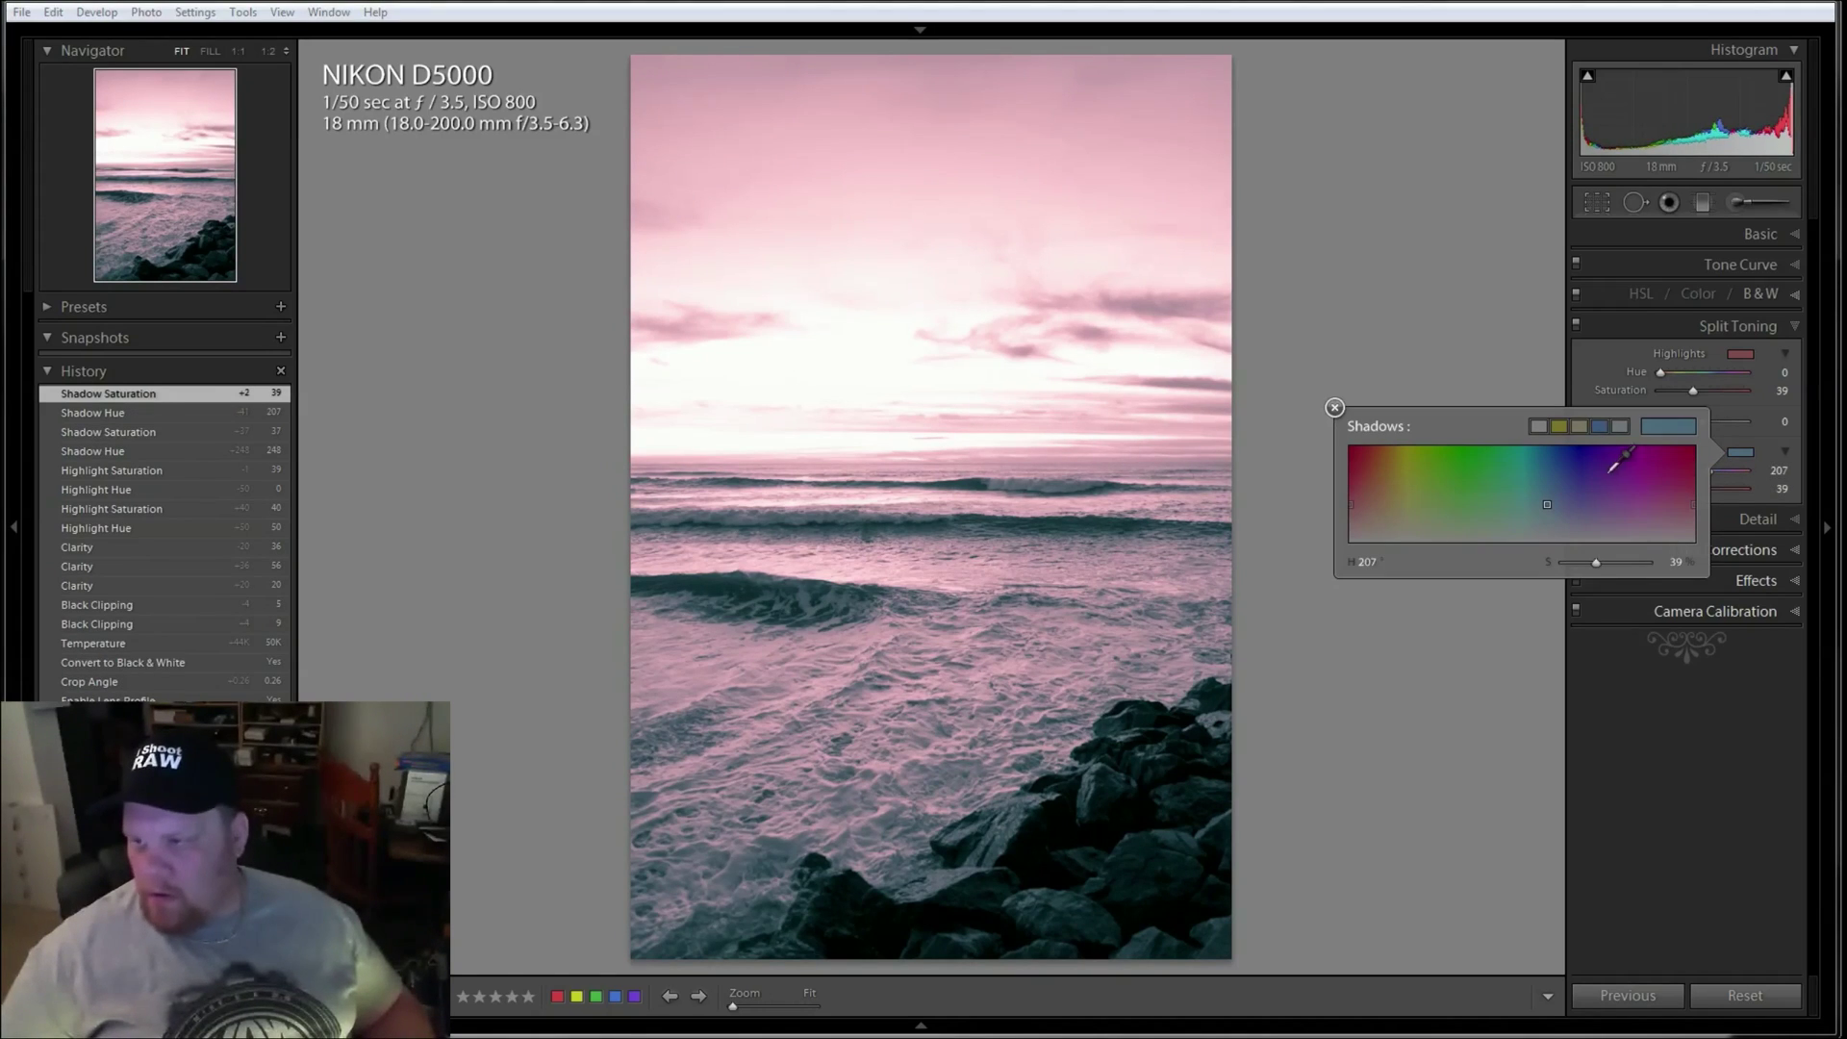
left_click(1578, 460)
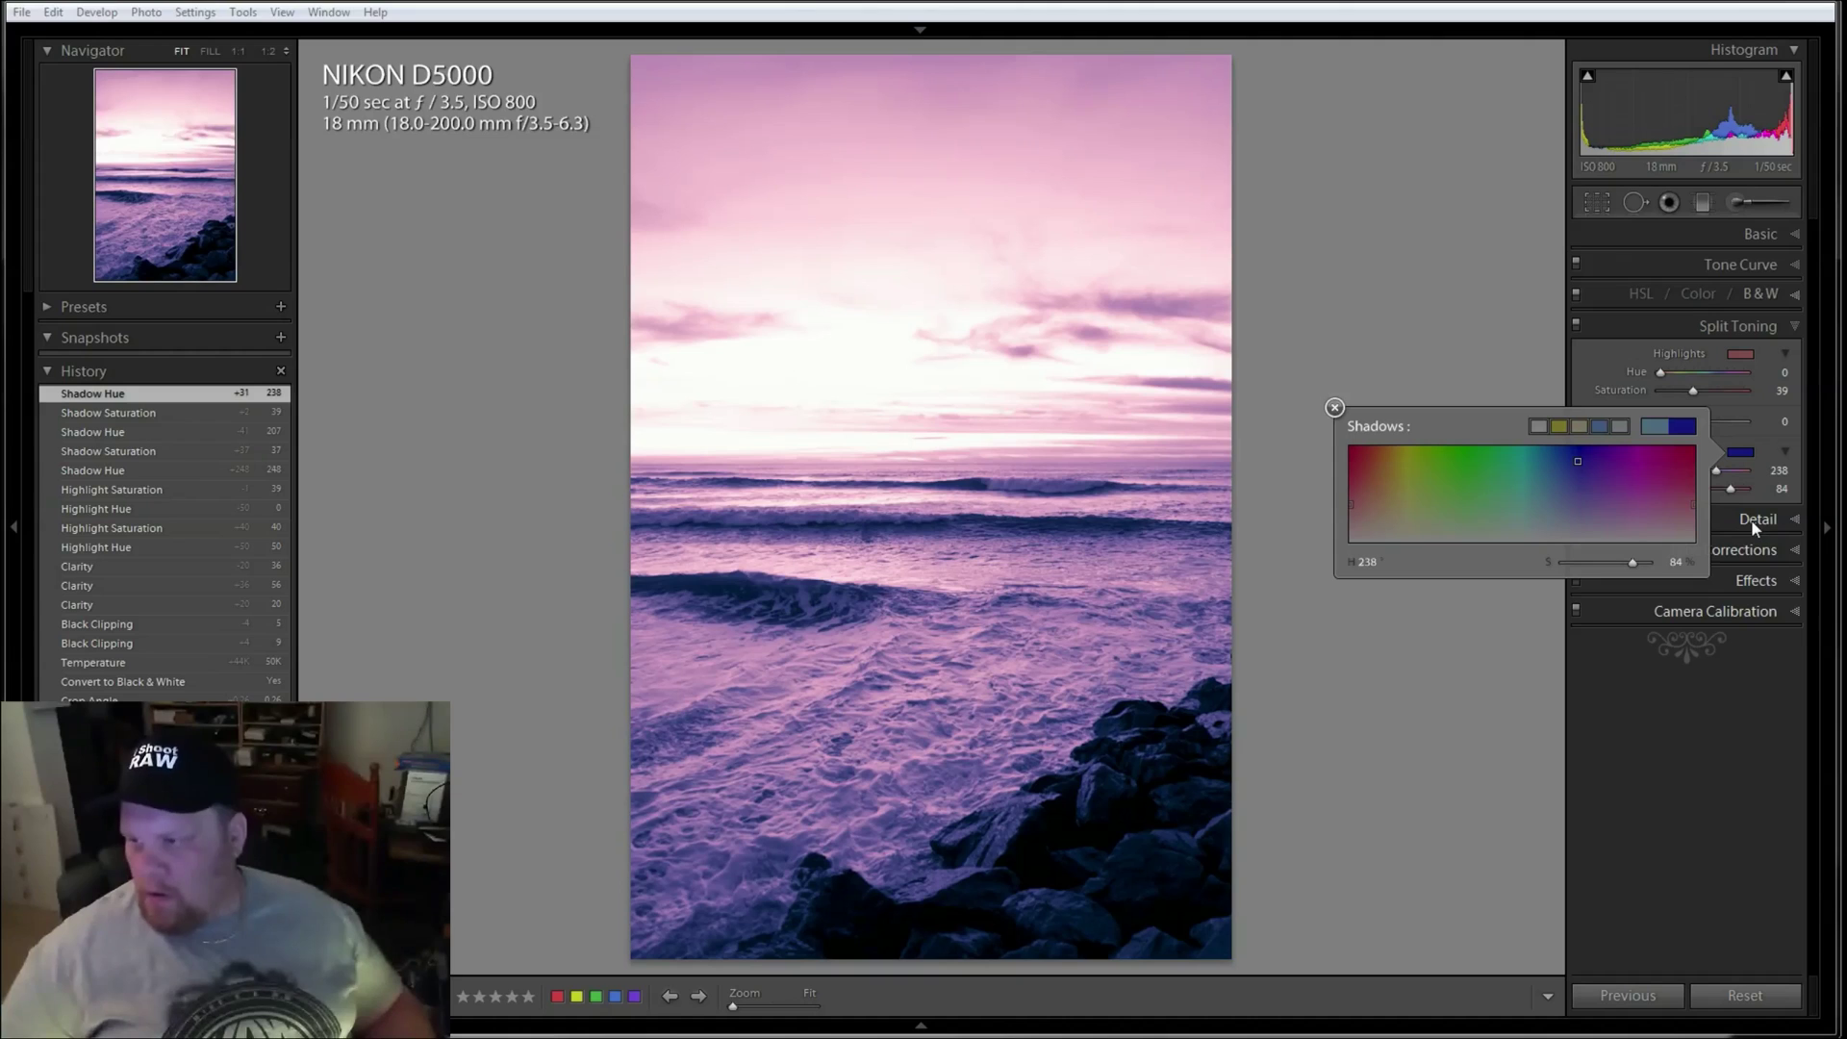
left_click(1730, 495)
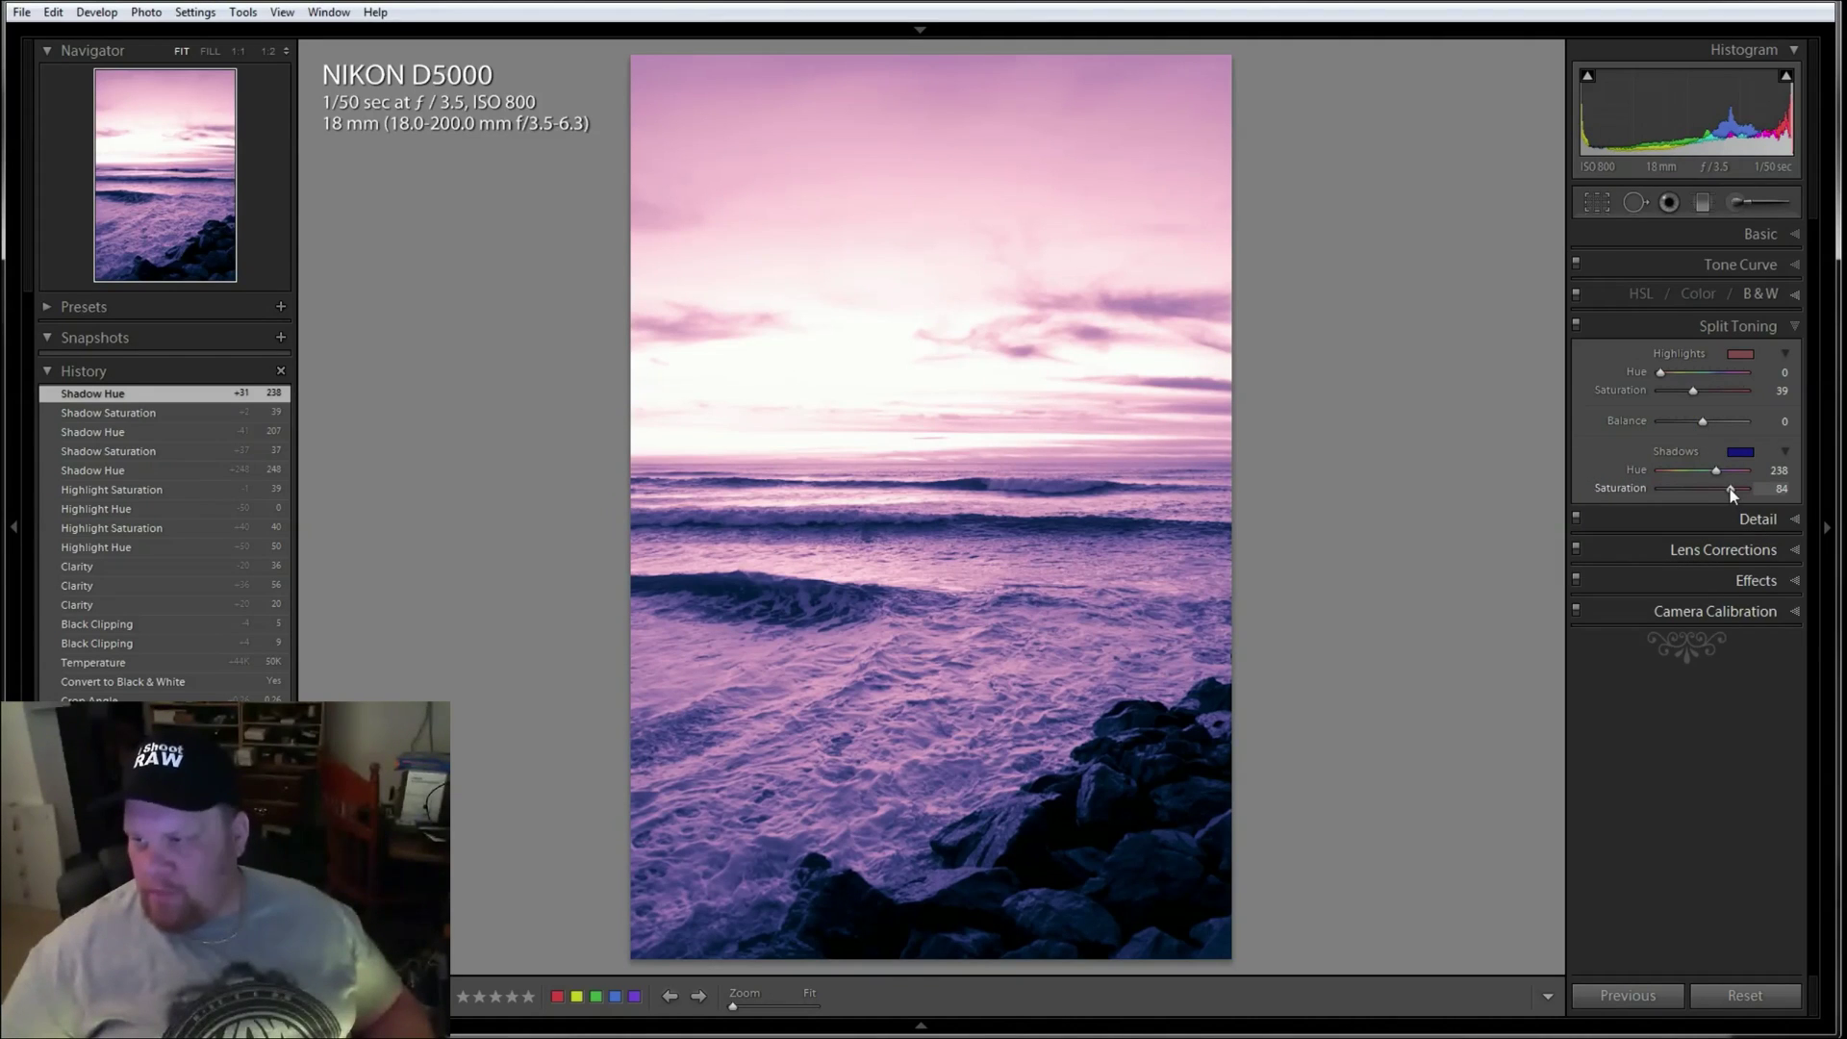
left_click_drag(1728, 492, 1693, 492)
left_click_drag(1683, 391, 1687, 421)
Undo the last toning change, then set Balance -17, teal Shadows Hue 182, and Highlights Saturation 55.
key("ctrl+z")
key("ctrl+z")
key("ctrl+z")
left_click_drag(1700, 394, 1704, 471)
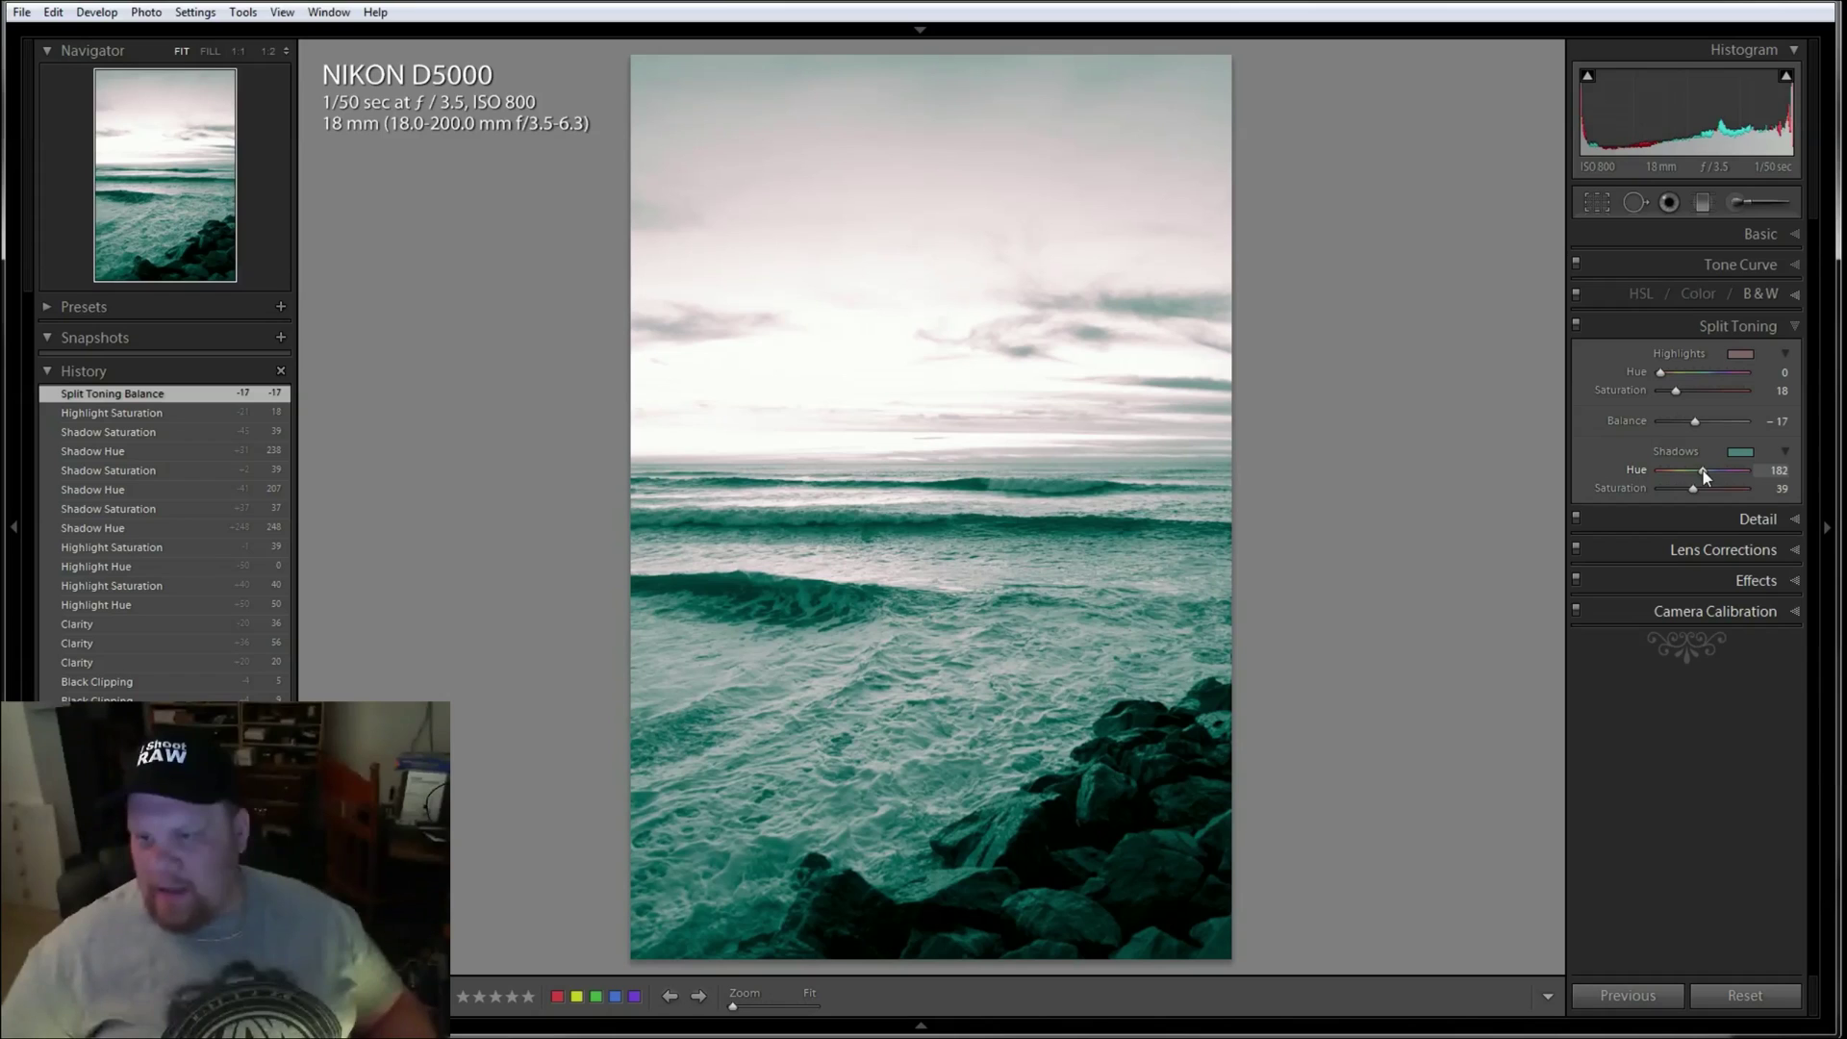
left_click_drag(1704, 475, 1704, 472)
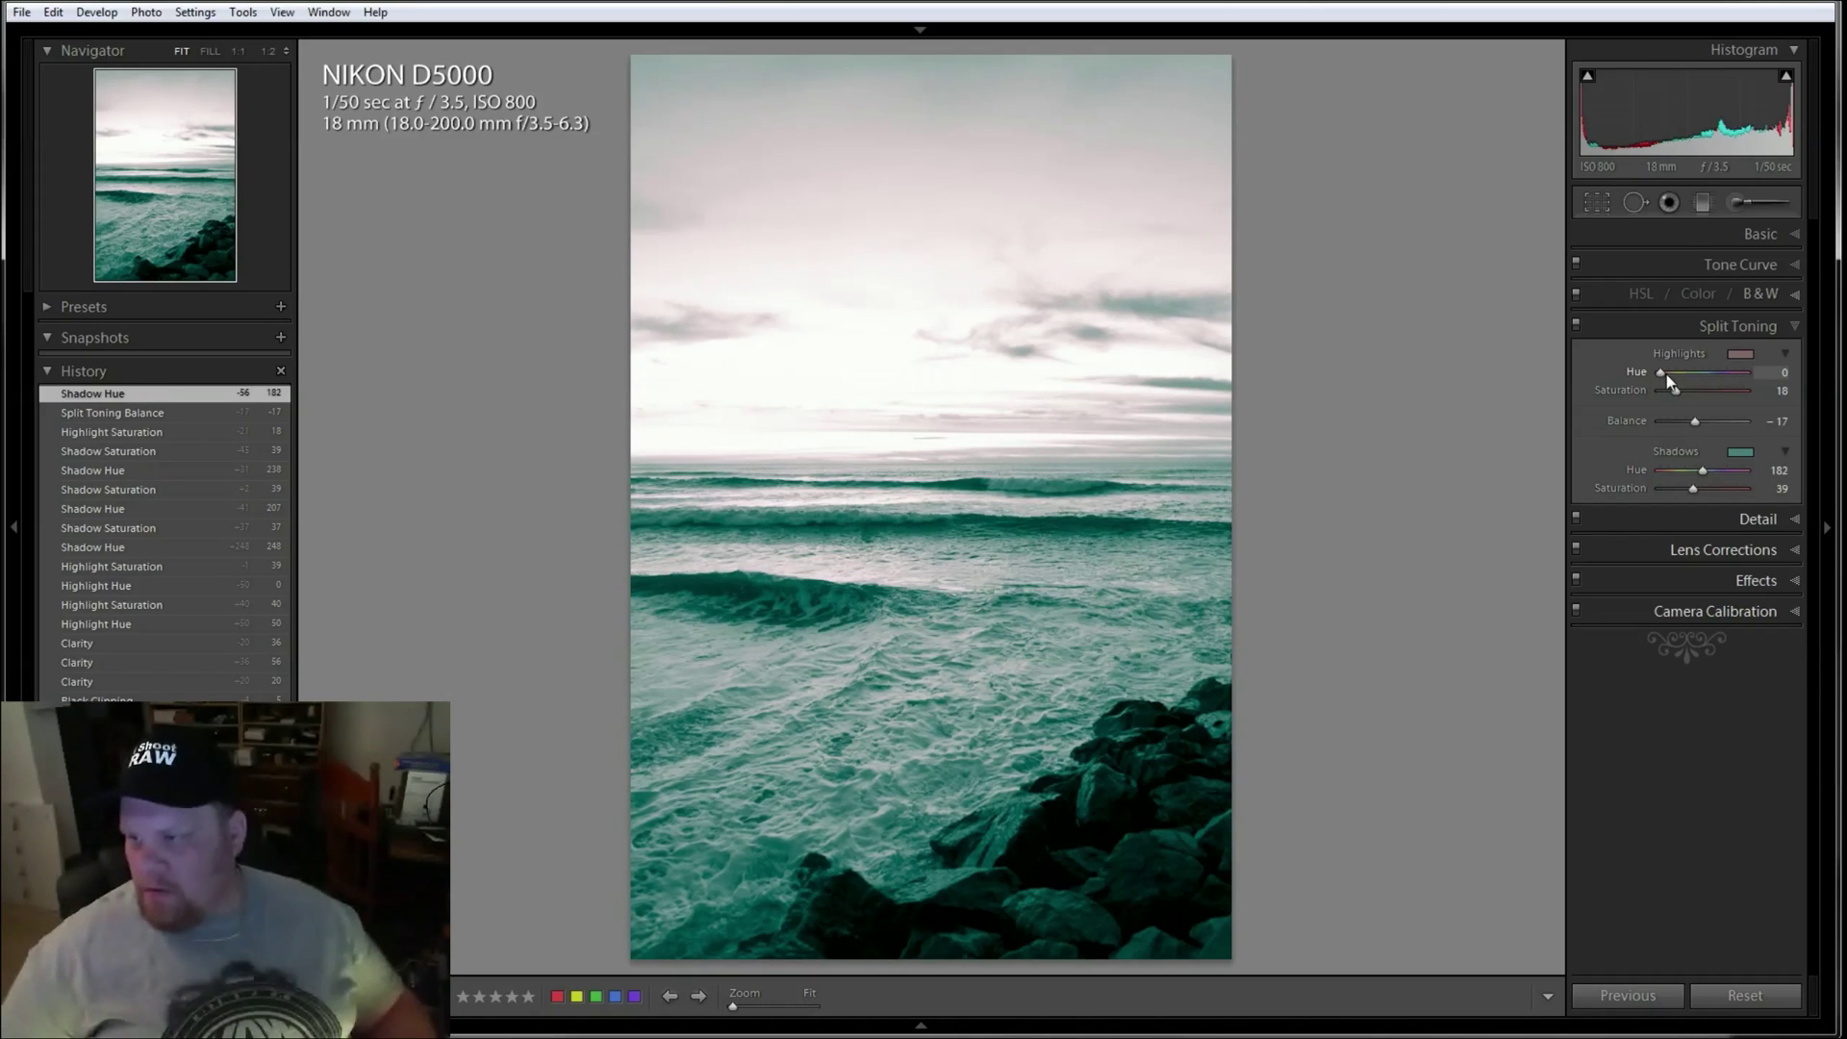
left_click_drag(1677, 389, 1705, 390)
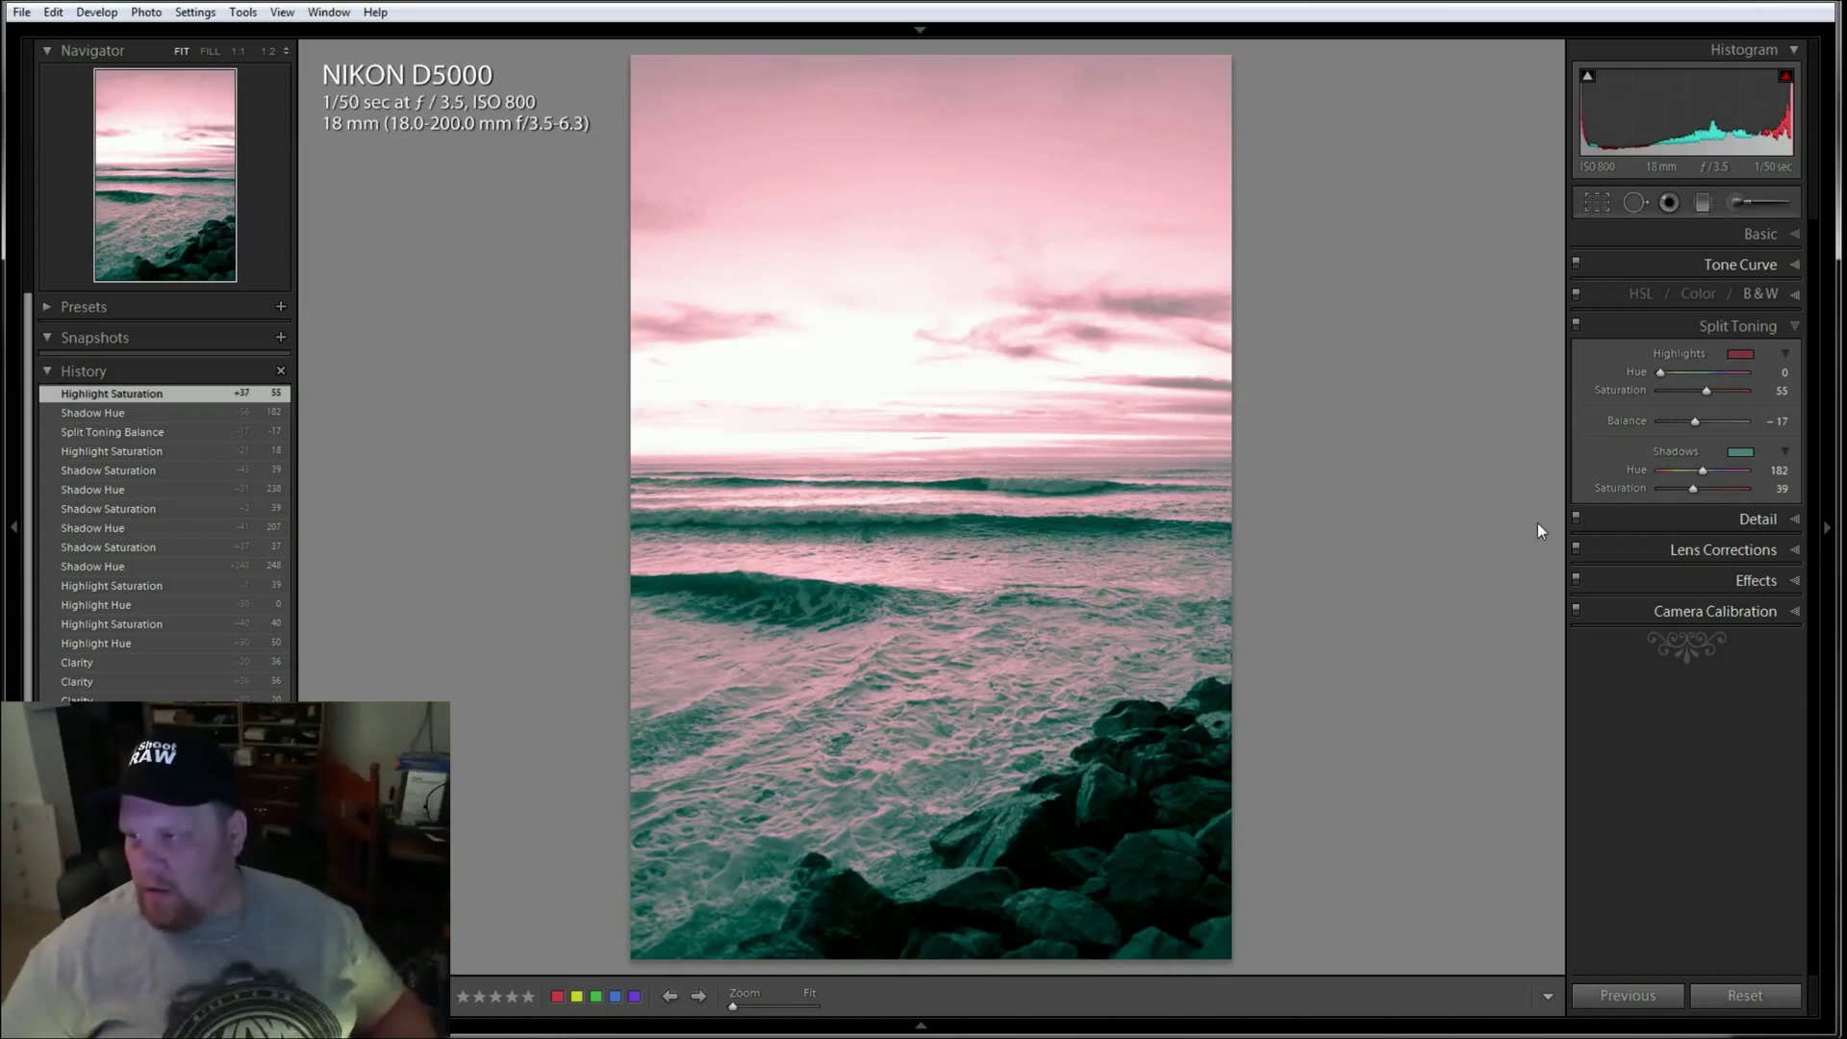
In the Basic panel, raise Contrast to +69 and Exposure to -0.32, undoing clarity and temperature trials.
left_click(1793, 233)
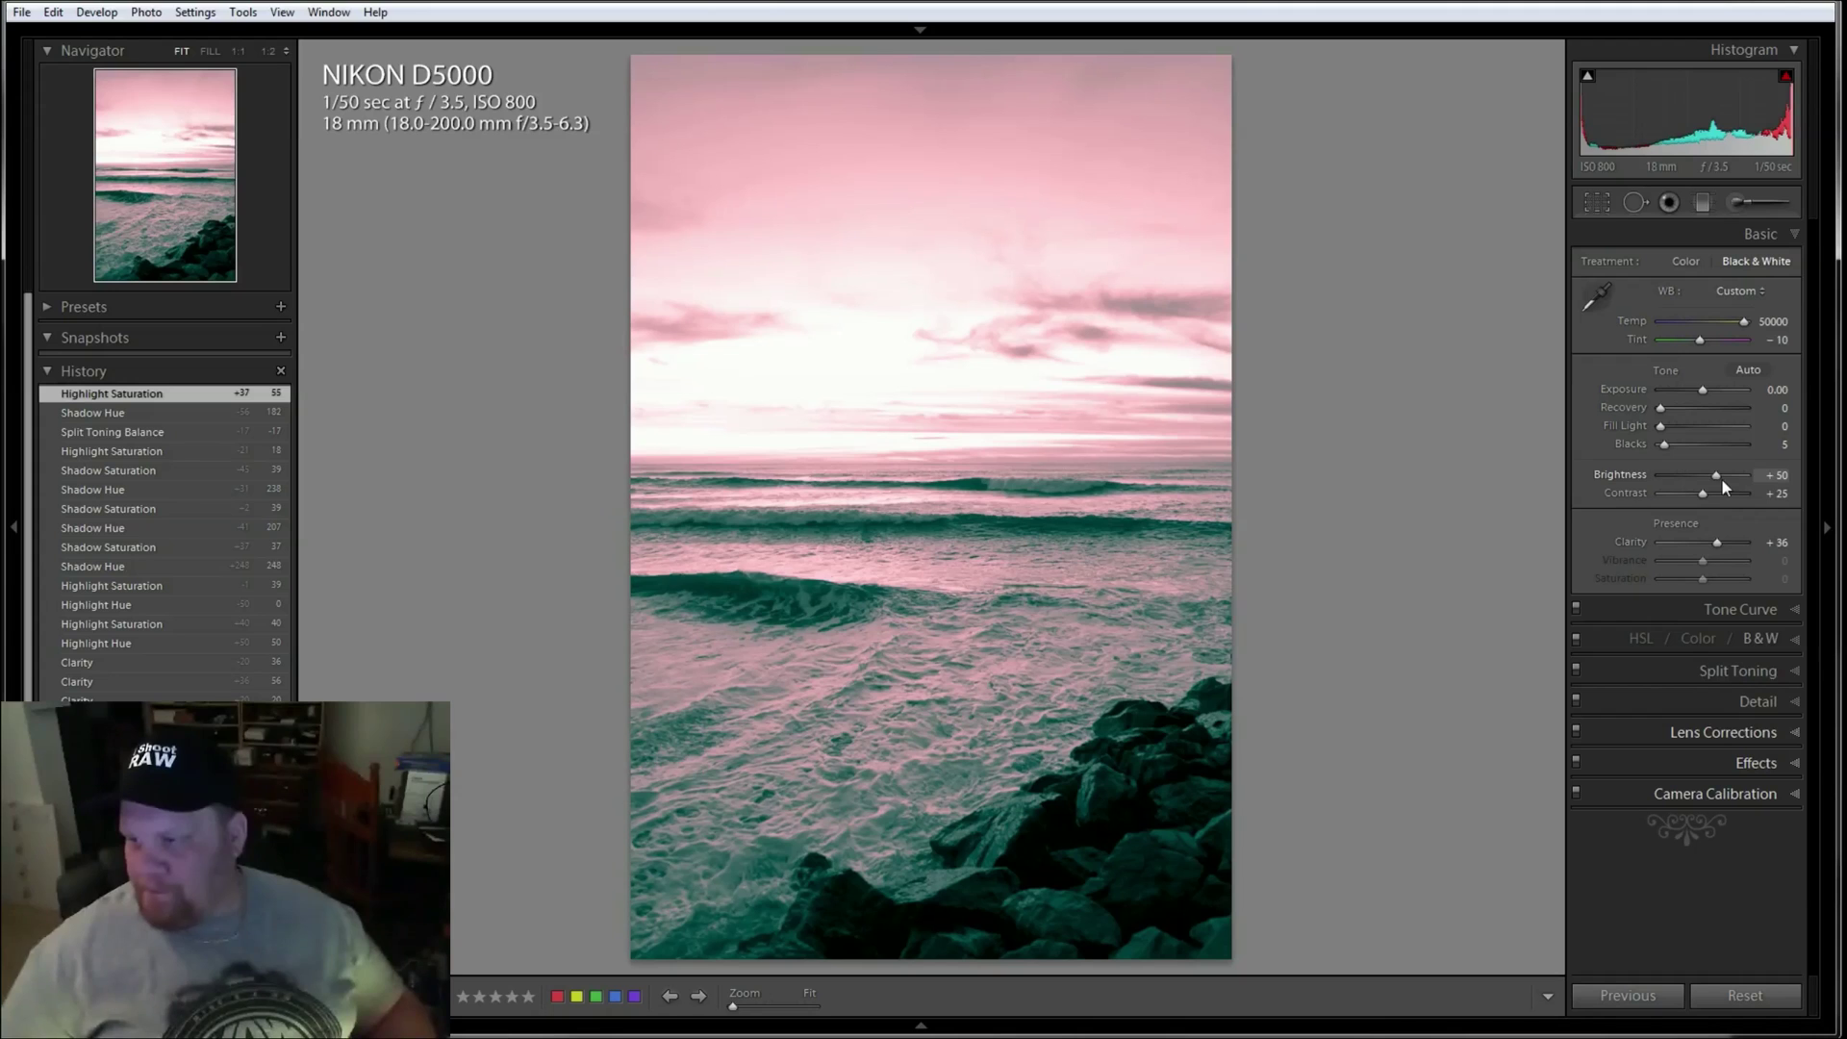
mouse_move(1705, 492)
left_mouse_down()
mouse_move(1751, 495)
mouse_move(1728, 502)
mouse_move(1719, 482)
left_mouse_up()
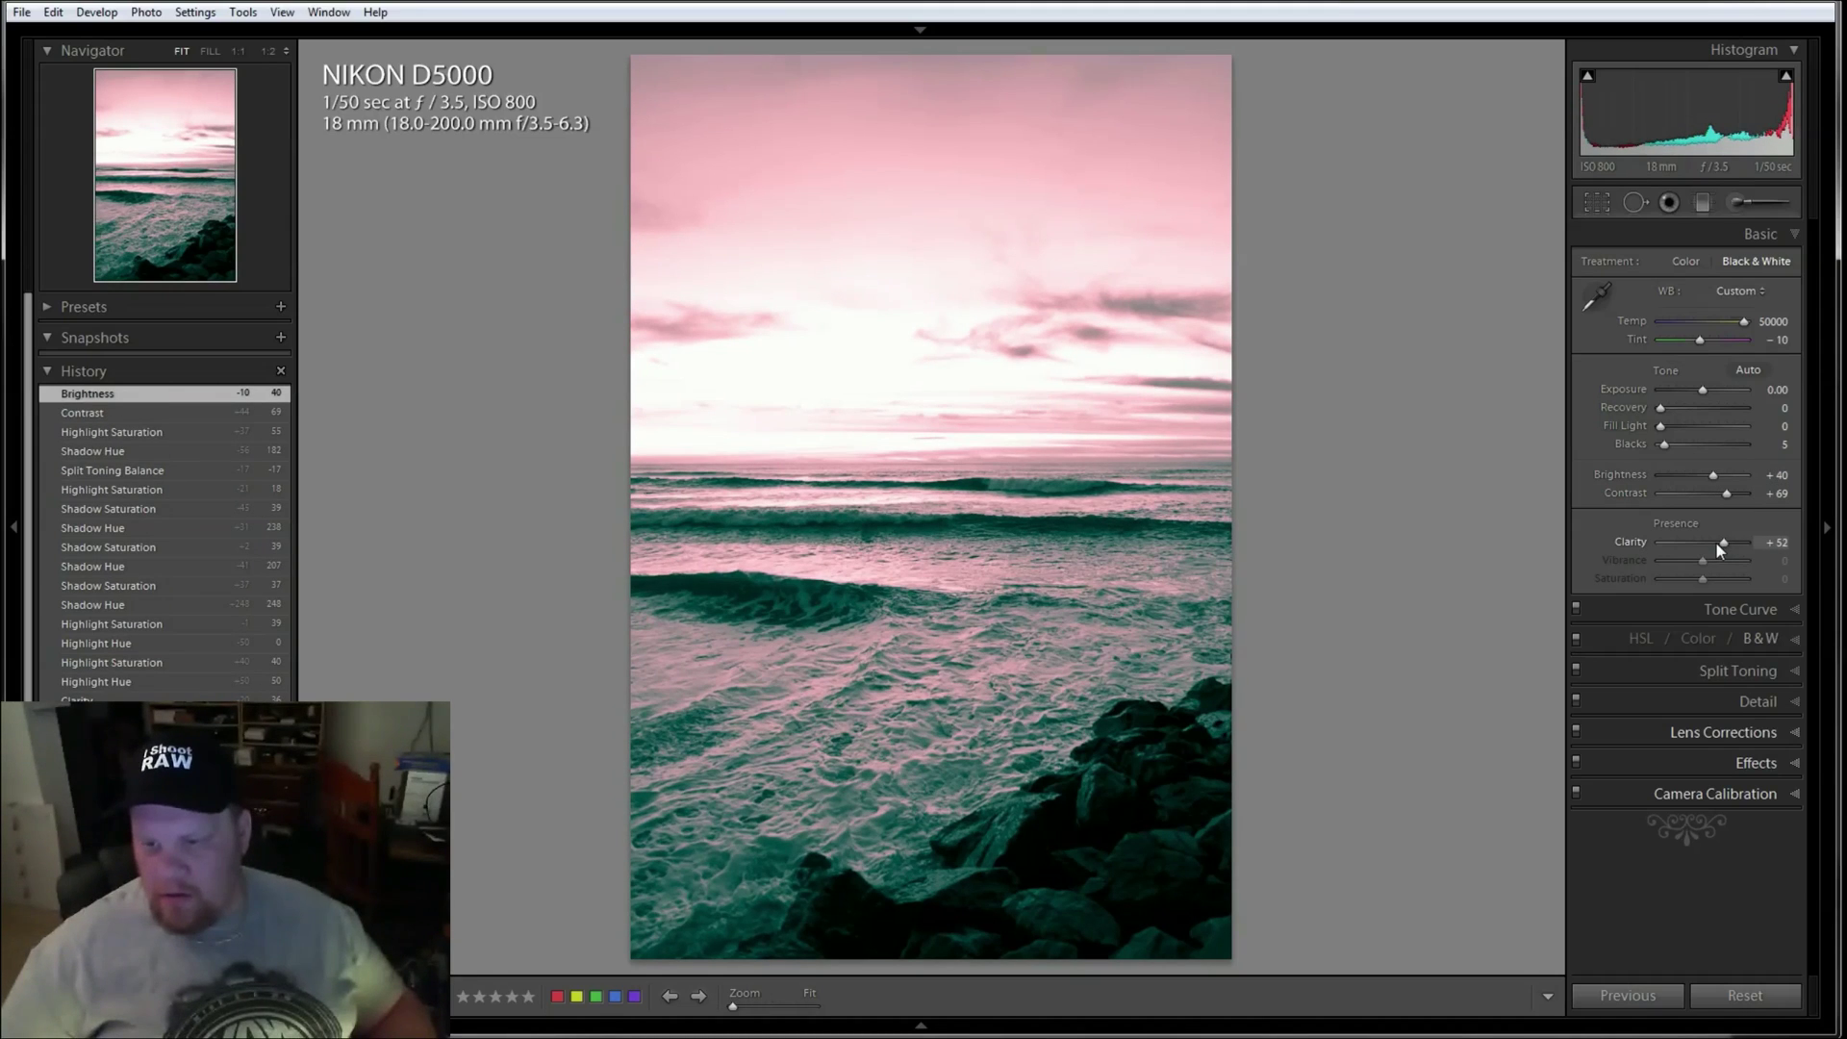
left_click_drag(1718, 545, 1737, 547)
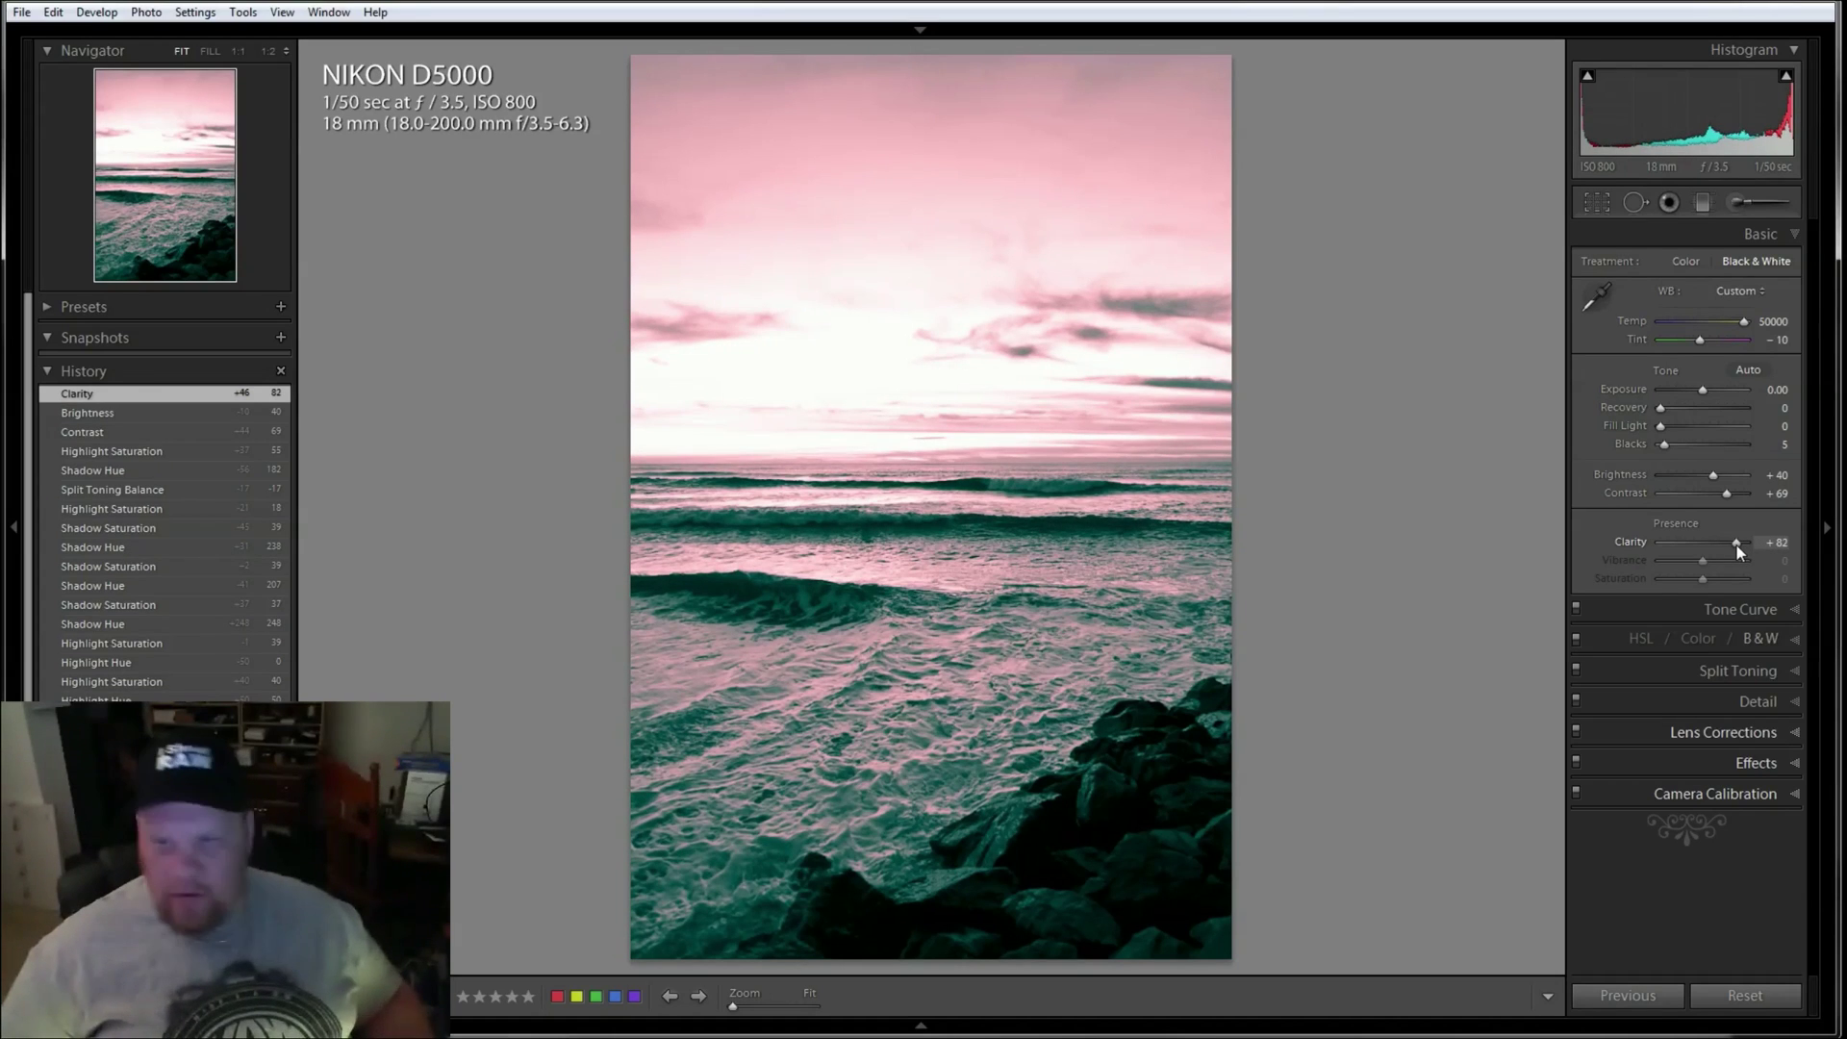
key("ctrl+z")
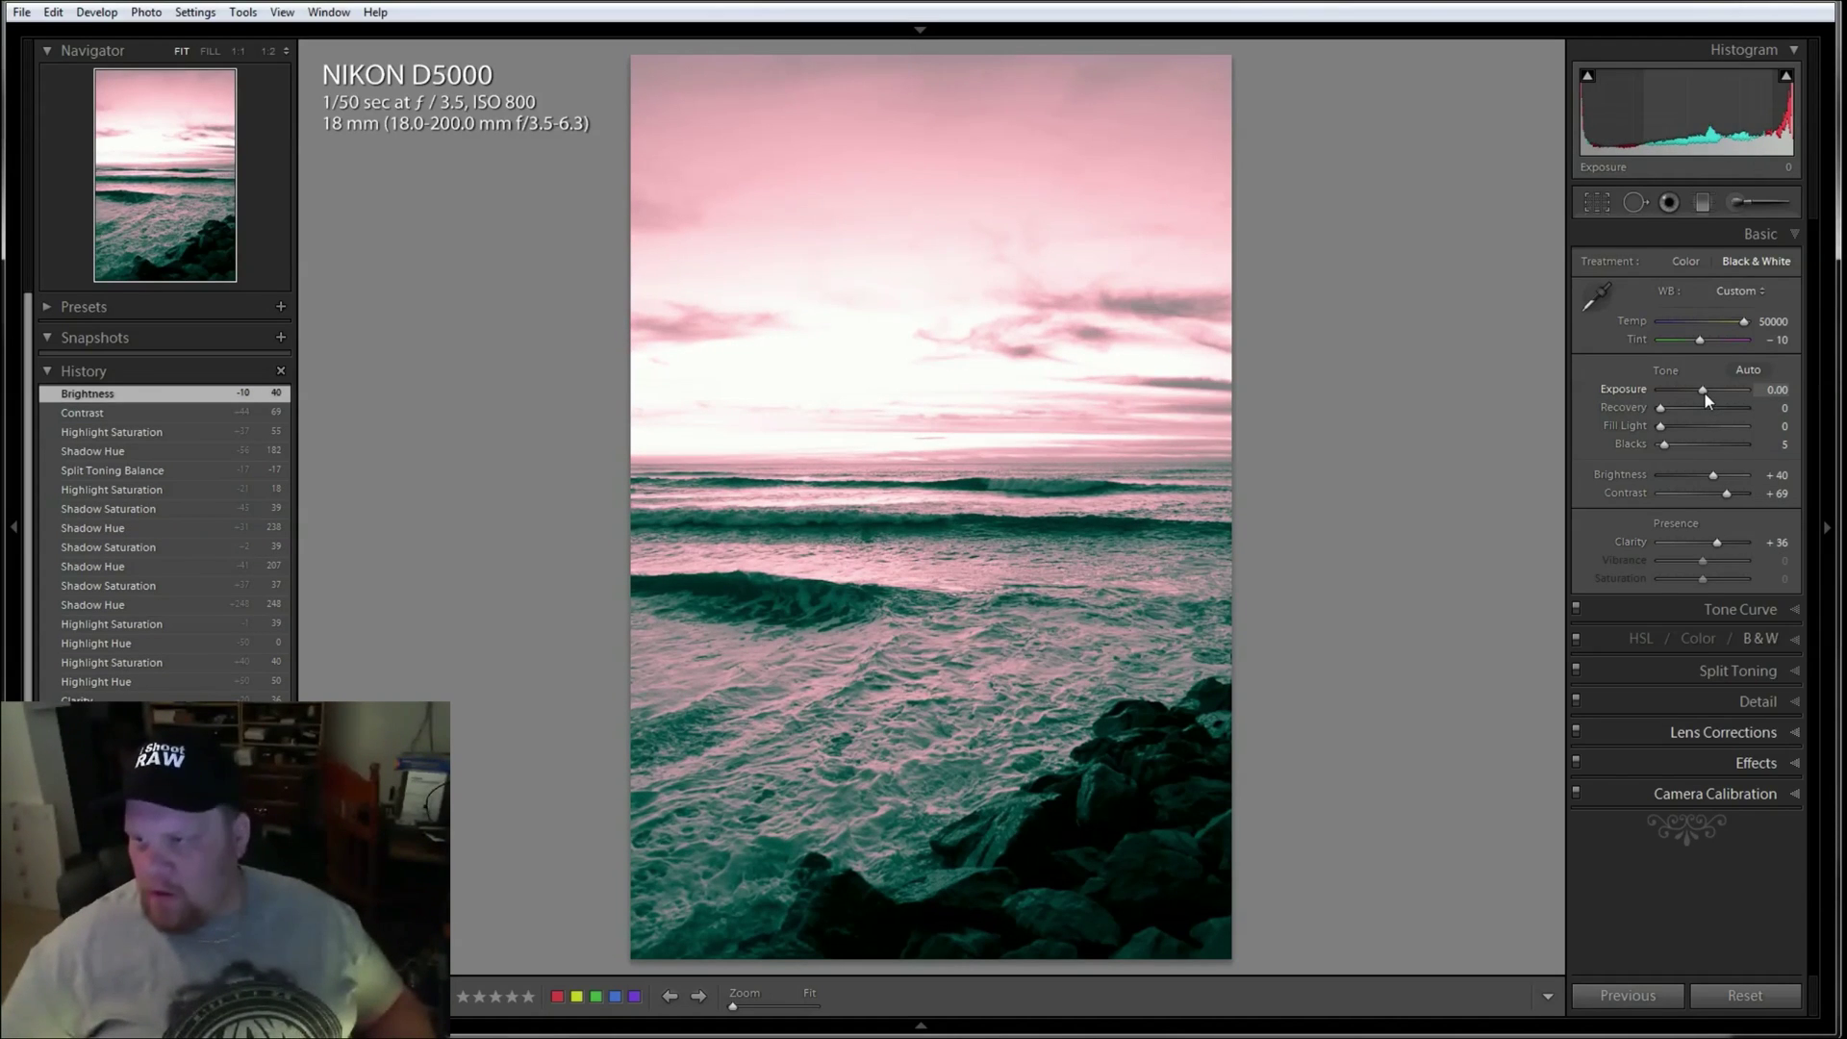
left_click_drag(1705, 394, 1697, 394)
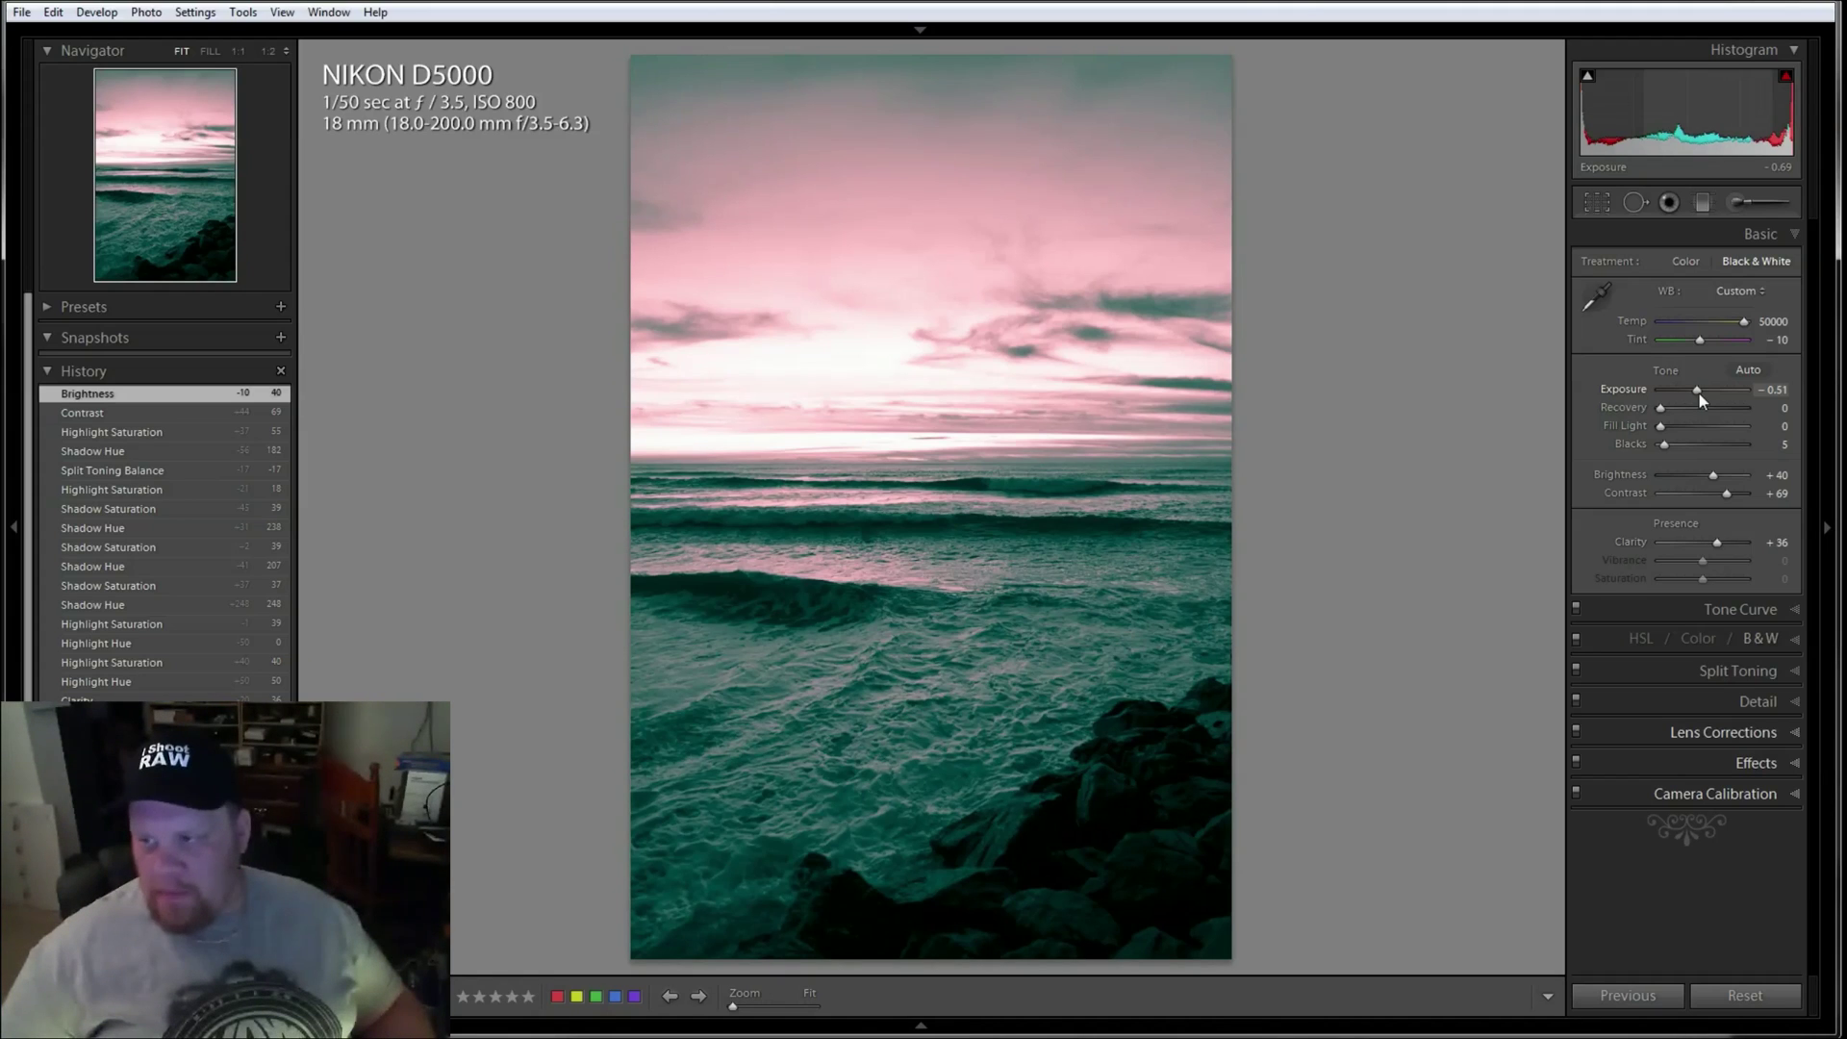
left_click_drag(1699, 395, 1701, 395)
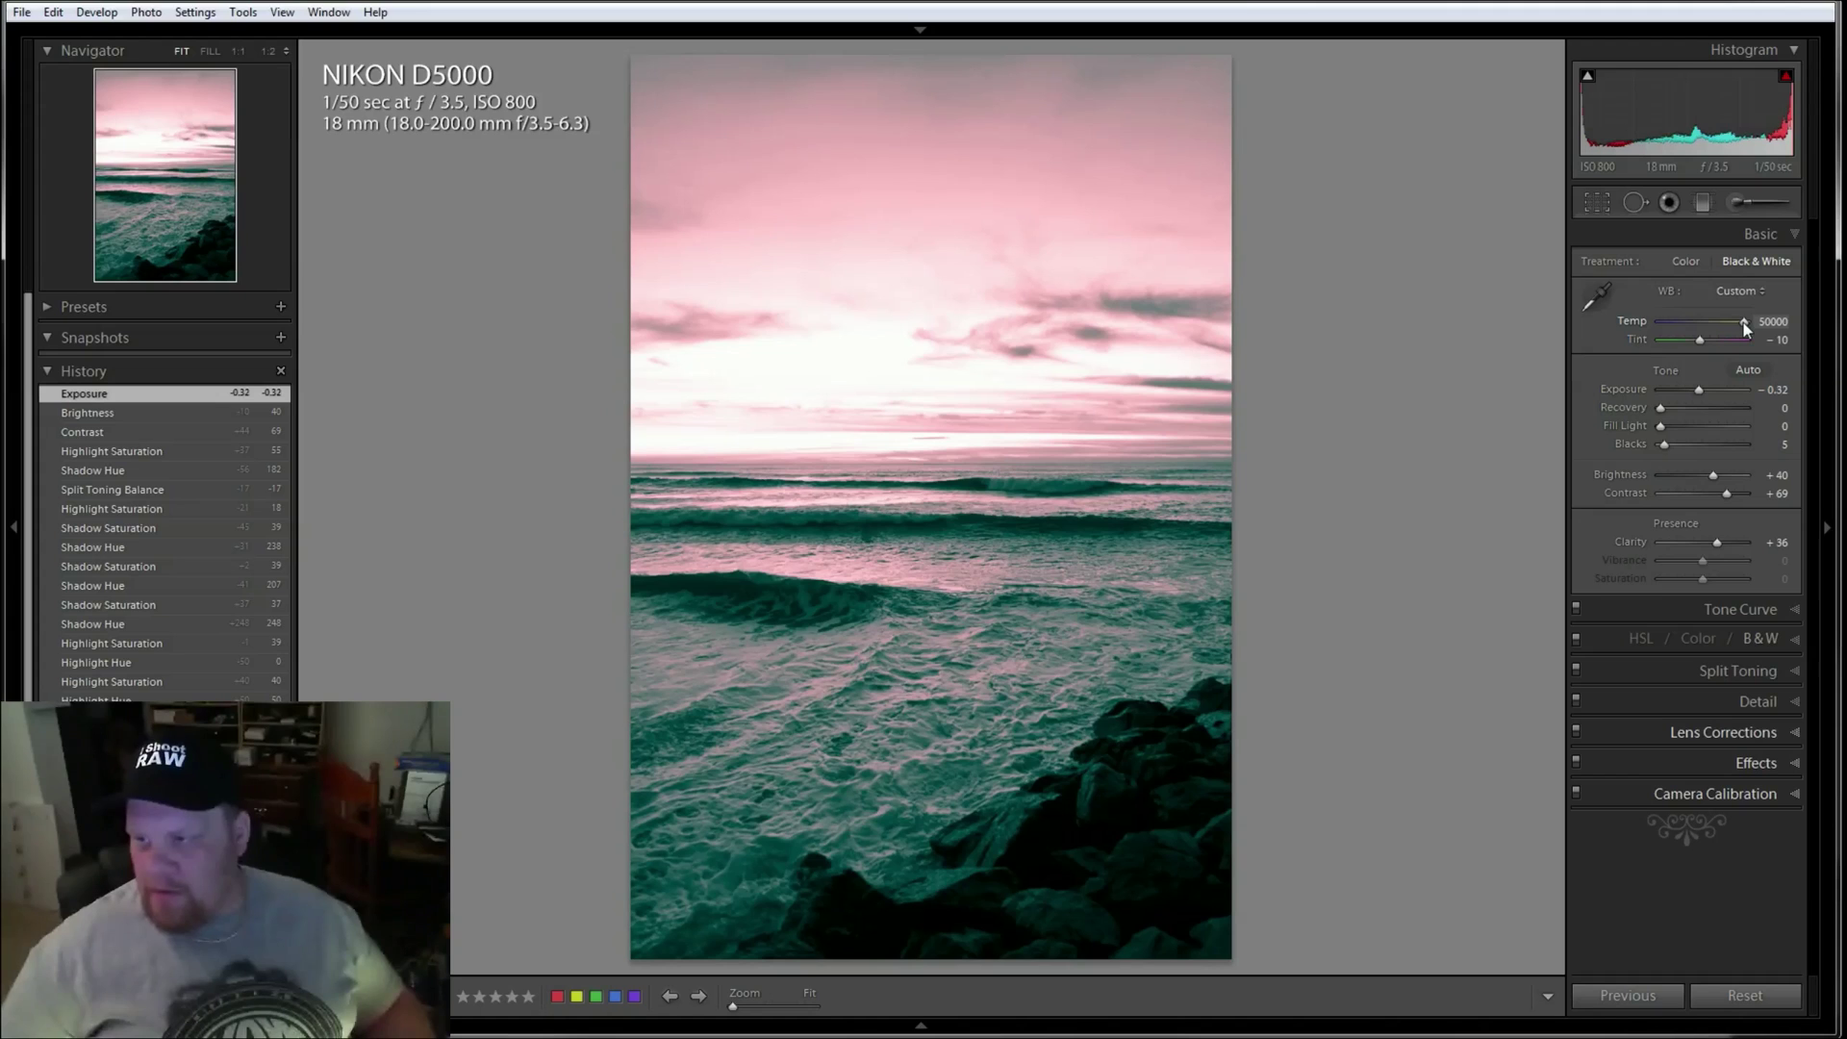
left_click_drag(1743, 321, 1655, 349)
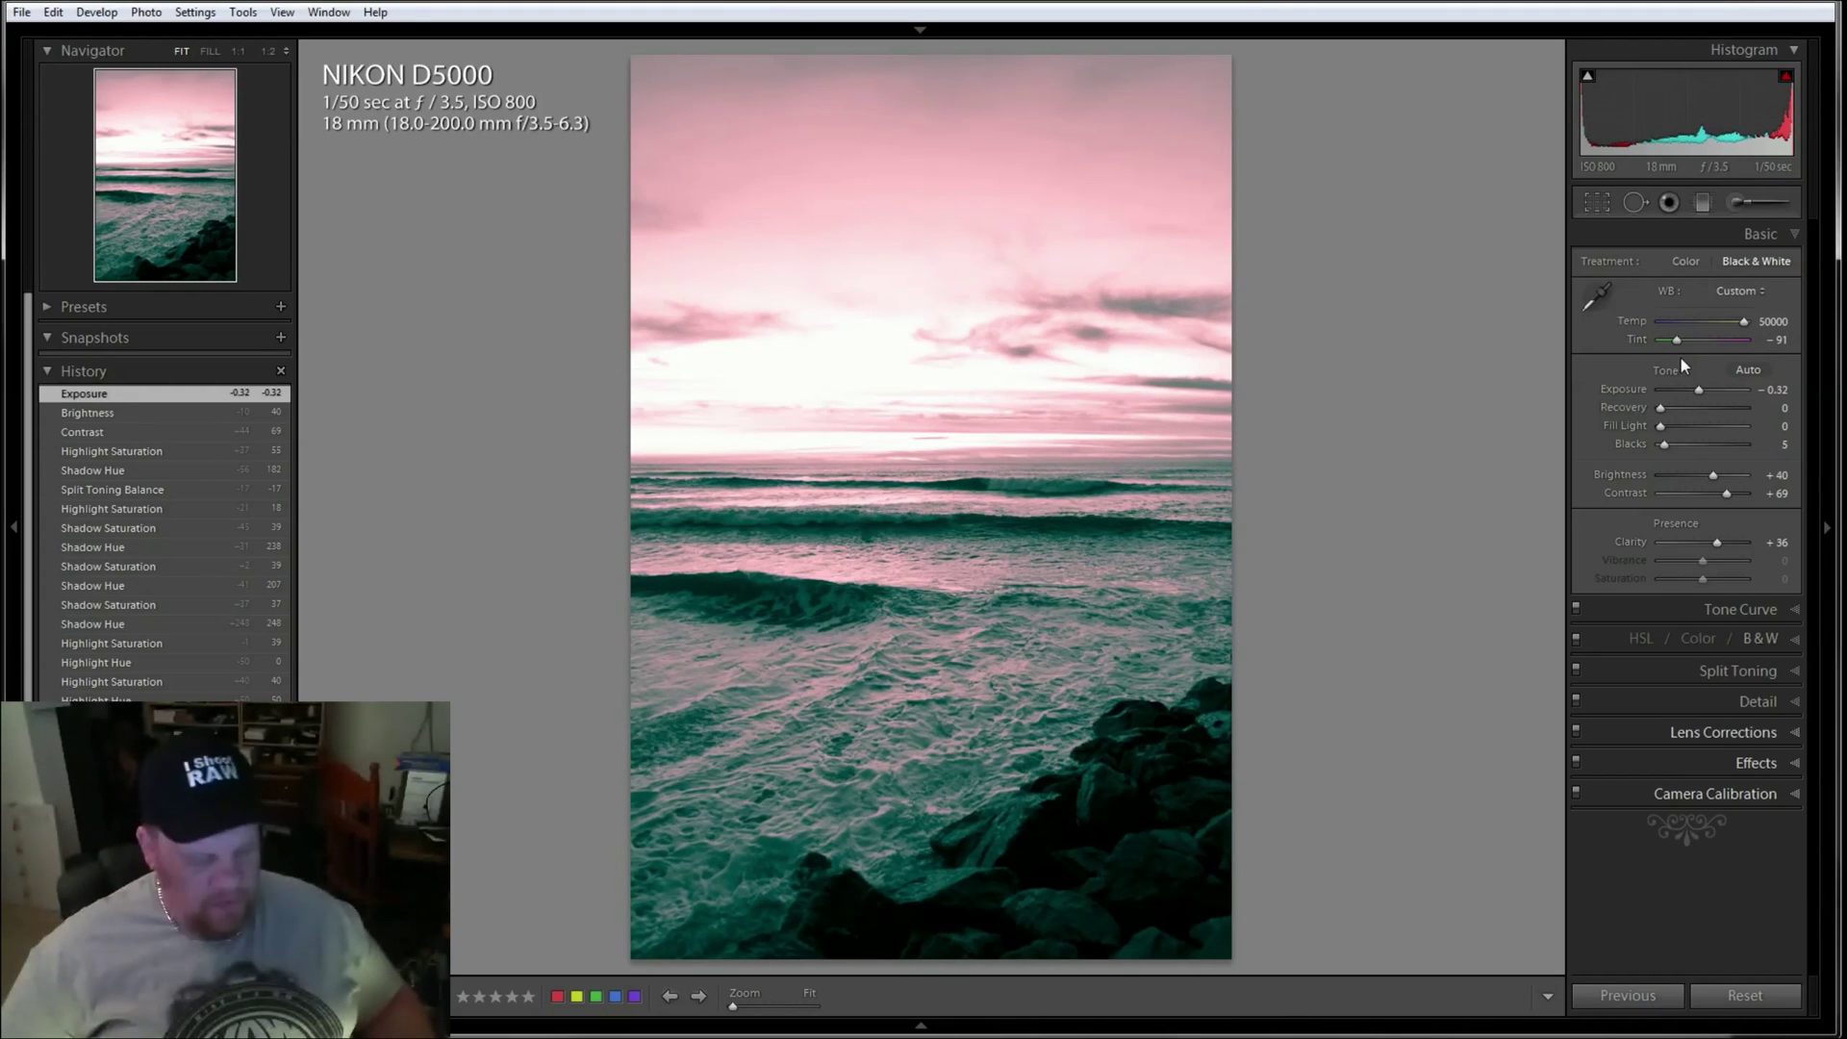
key("ctrl+z")
key("ctrl+z")
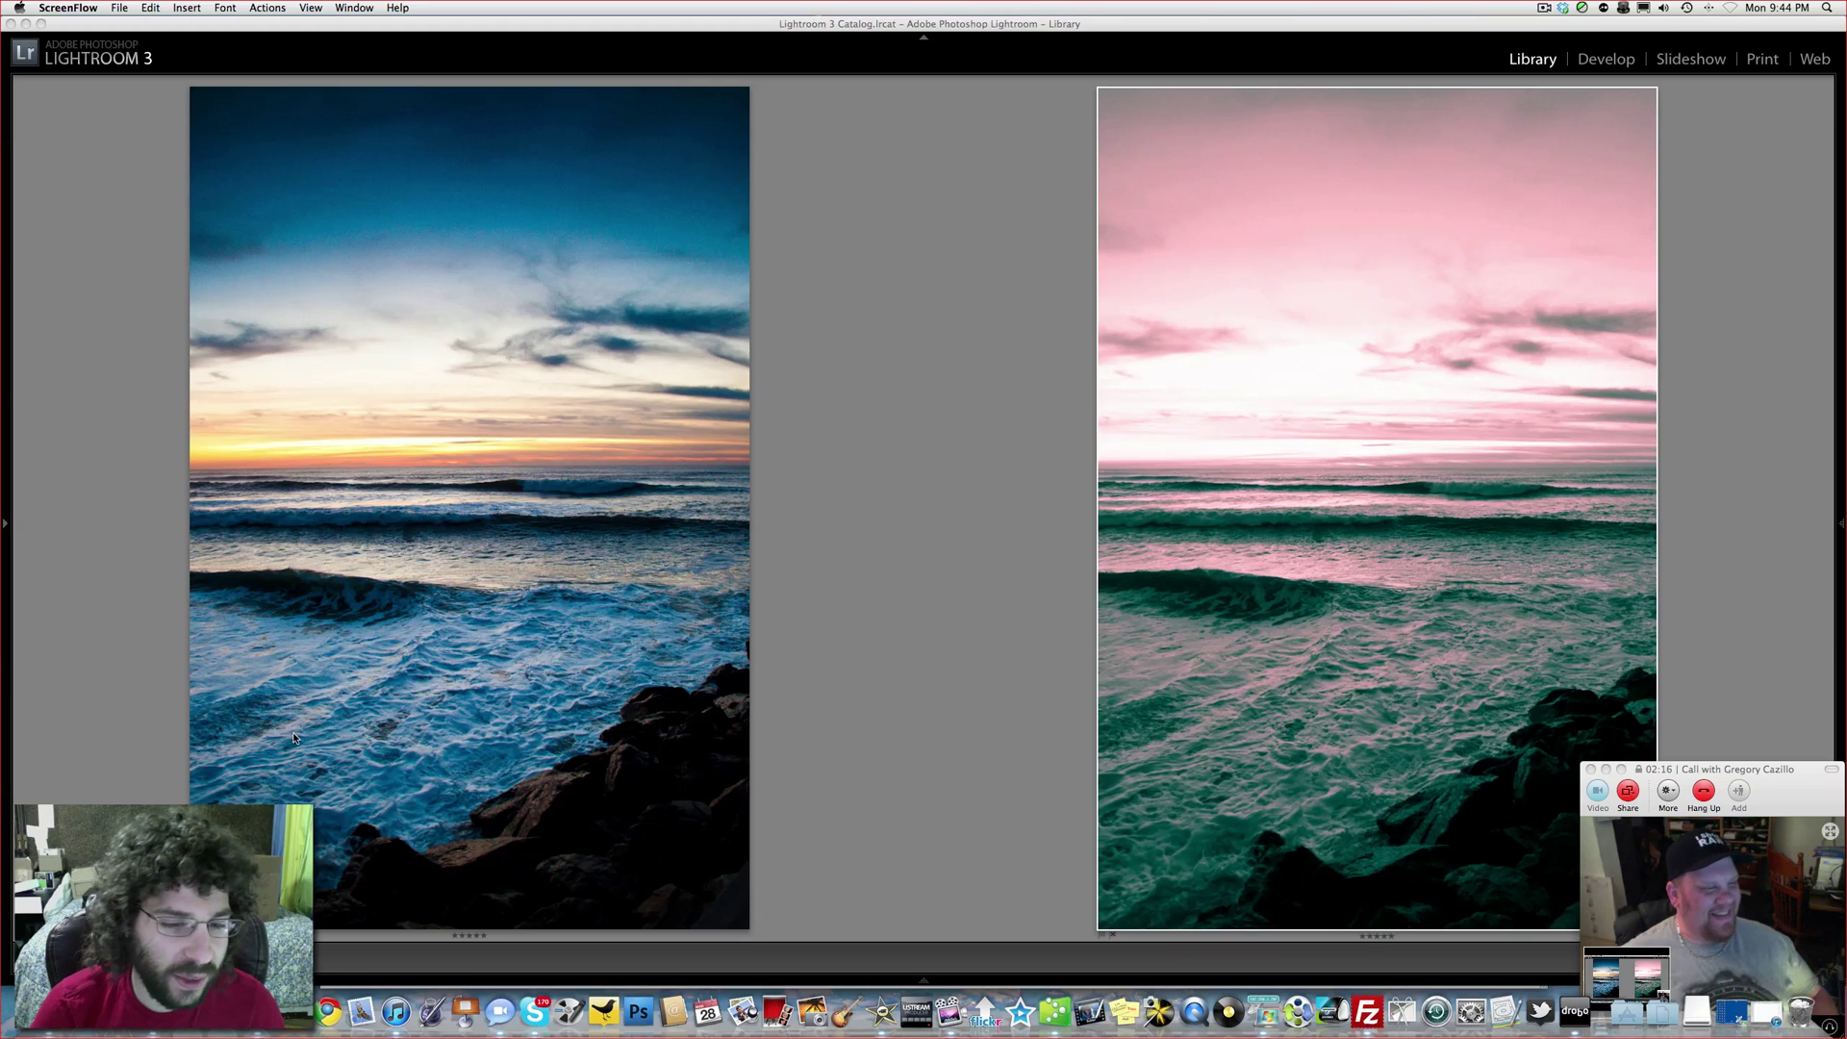
left_click(592, 774)
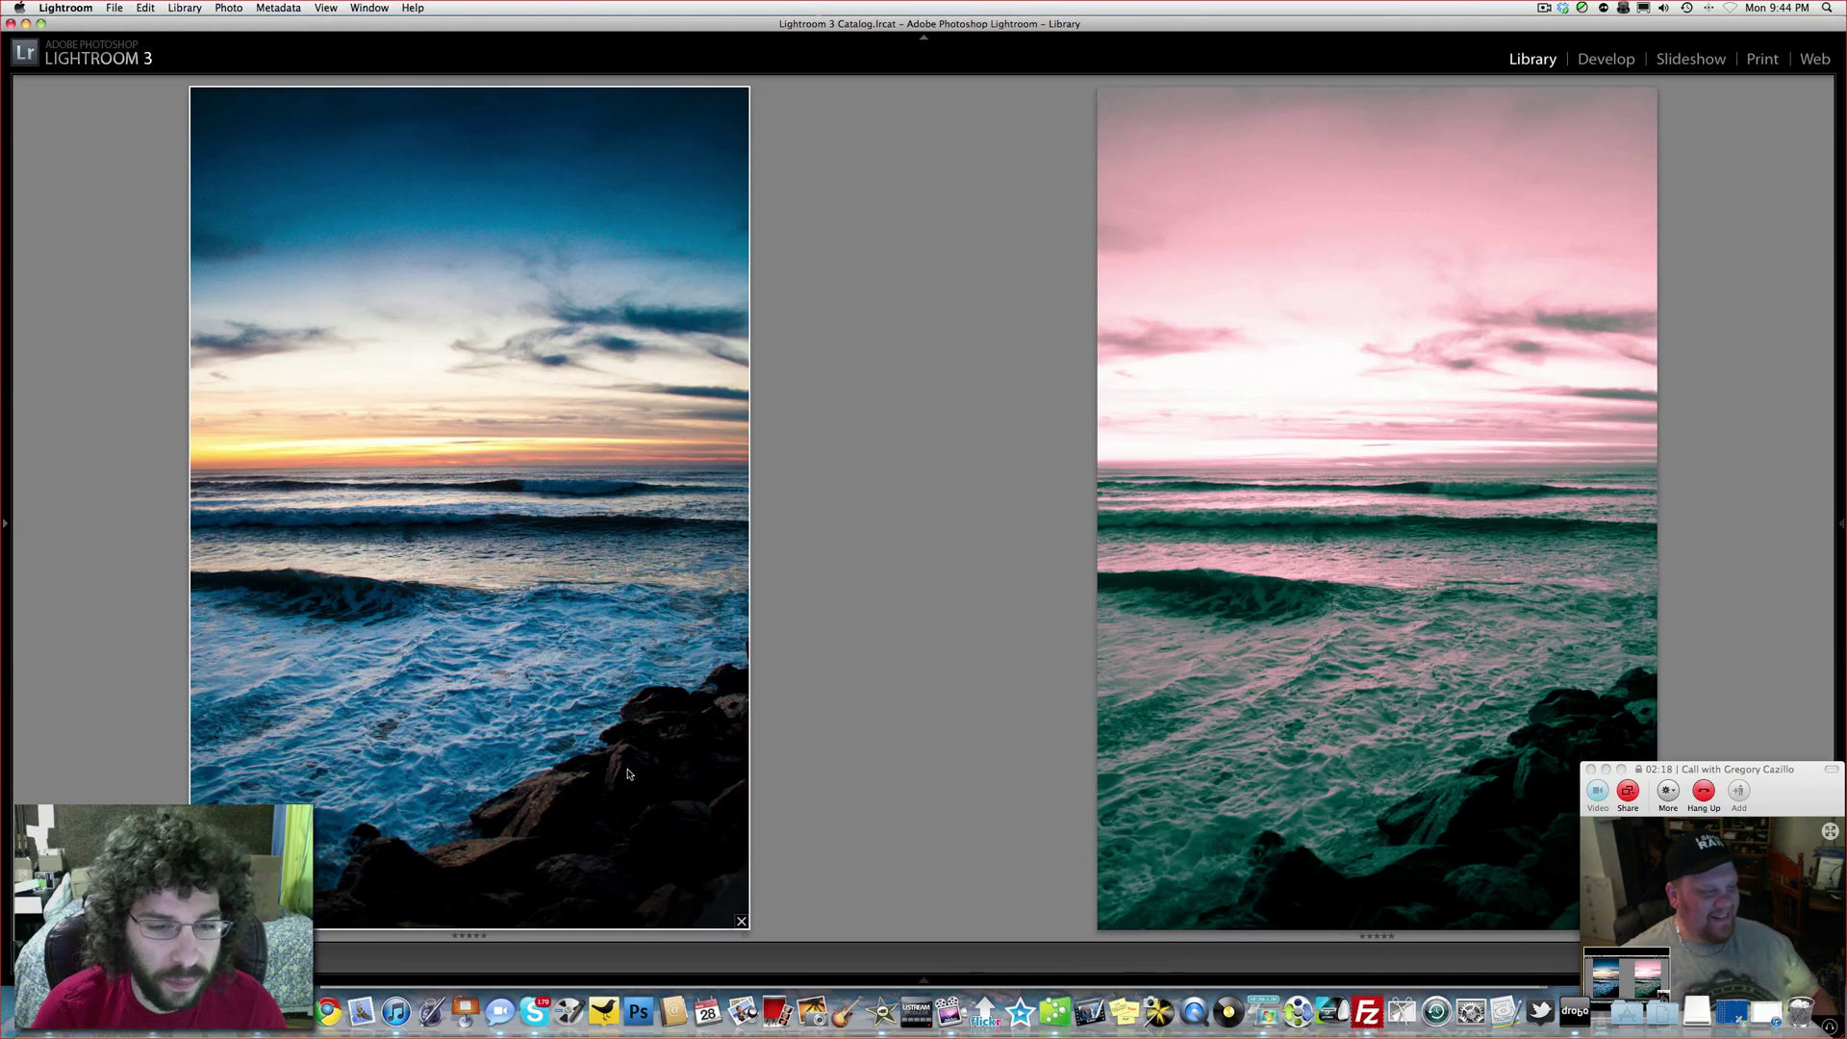
double_click(616, 775)
left_click(926, 790)
key("n")
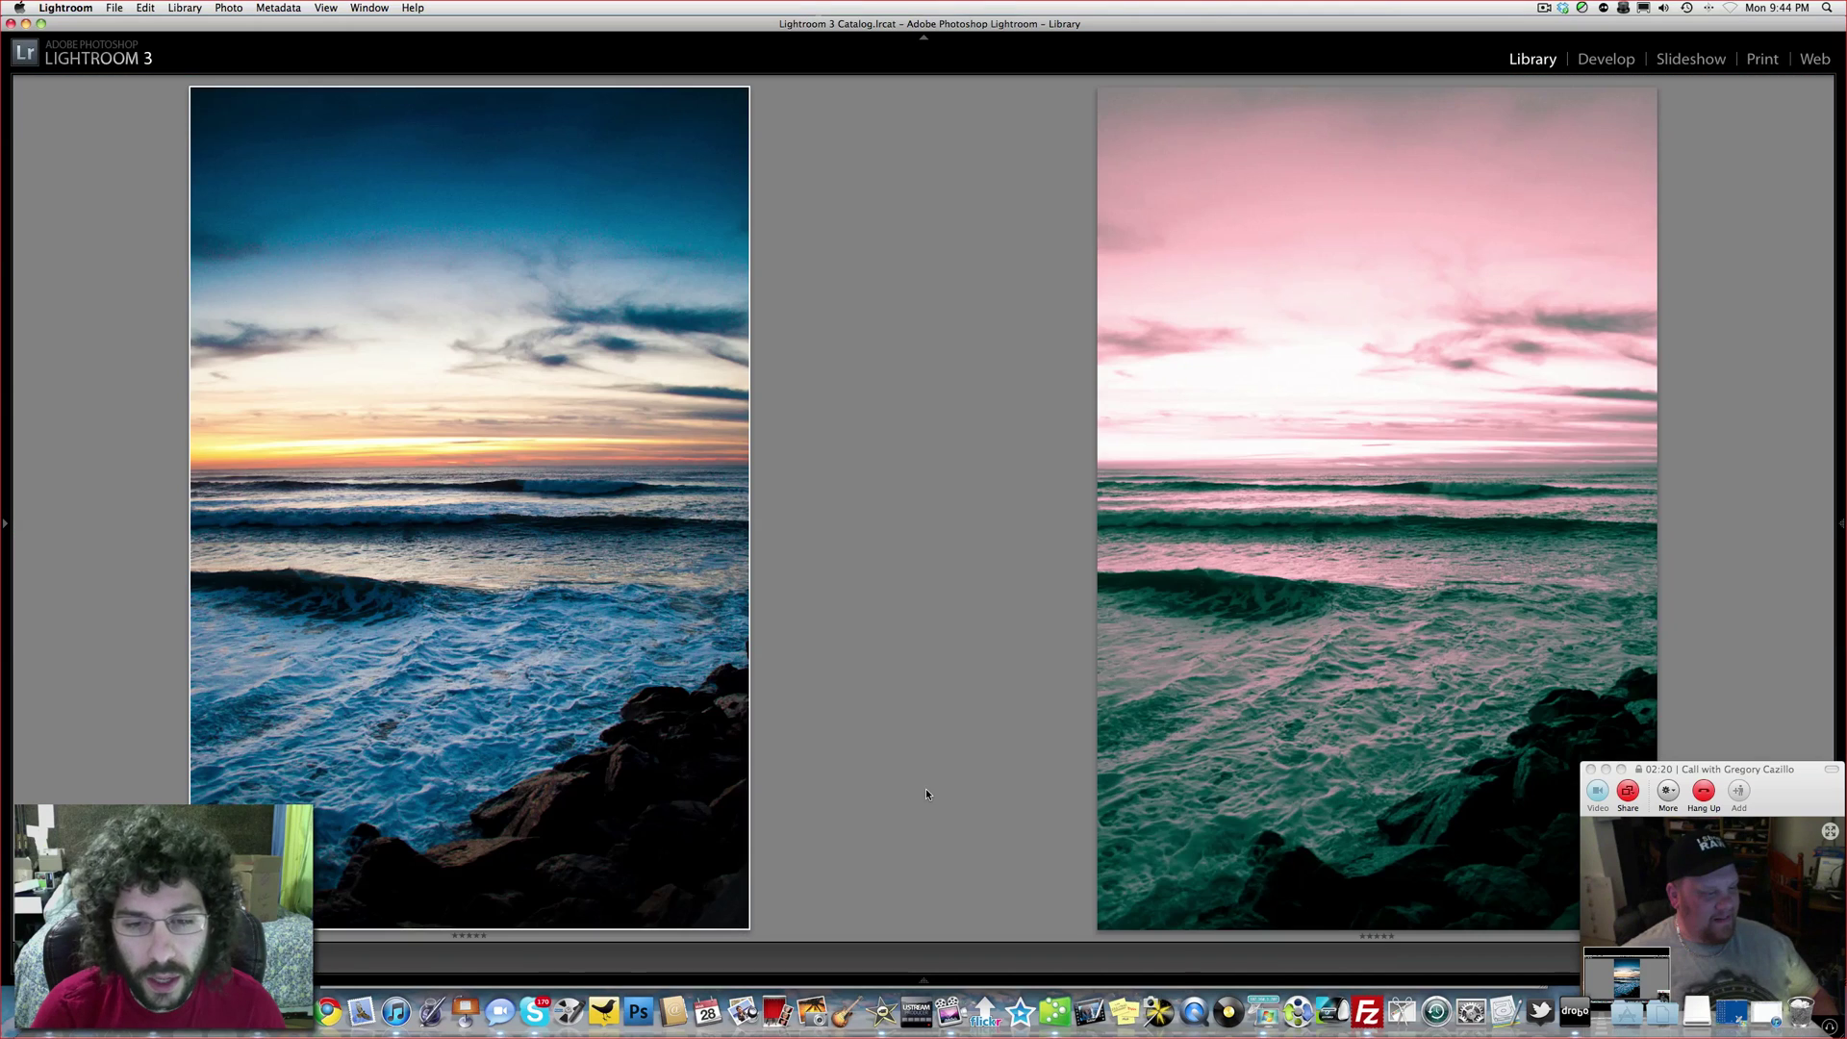
double_click(690, 763)
left_click(1101, 795)
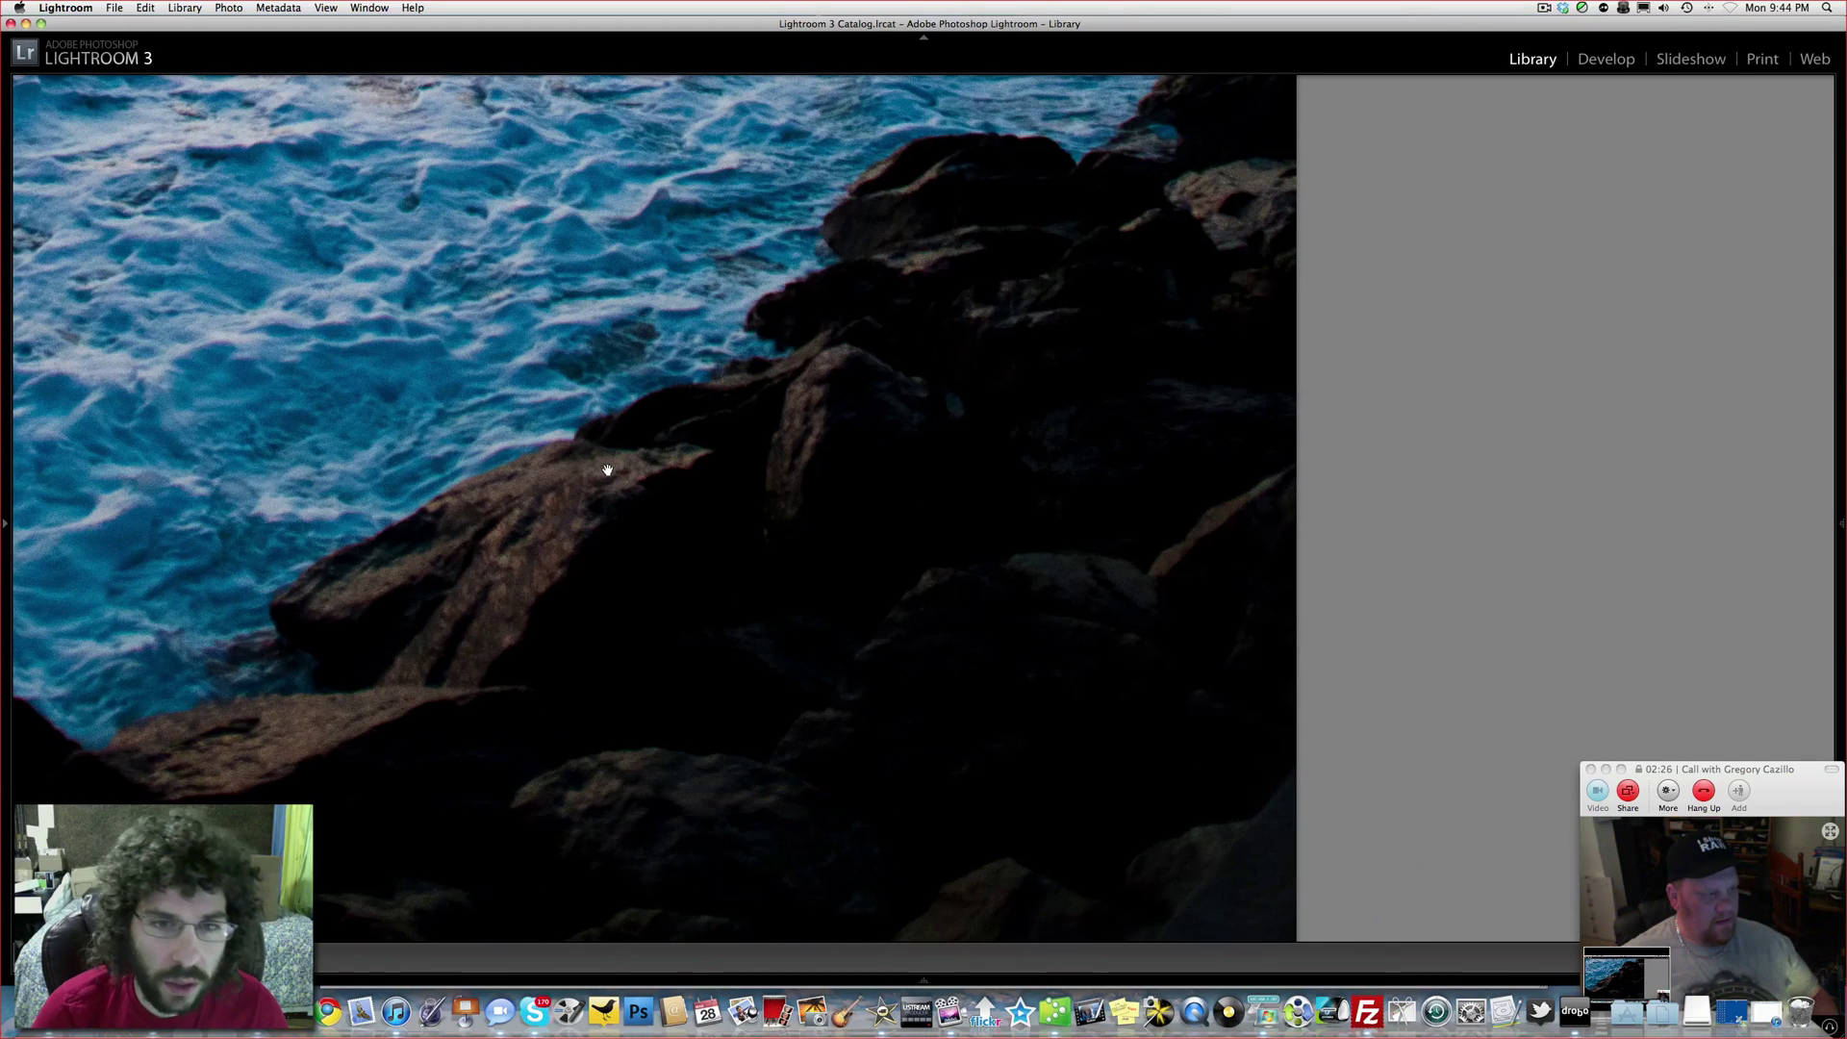
key("n")
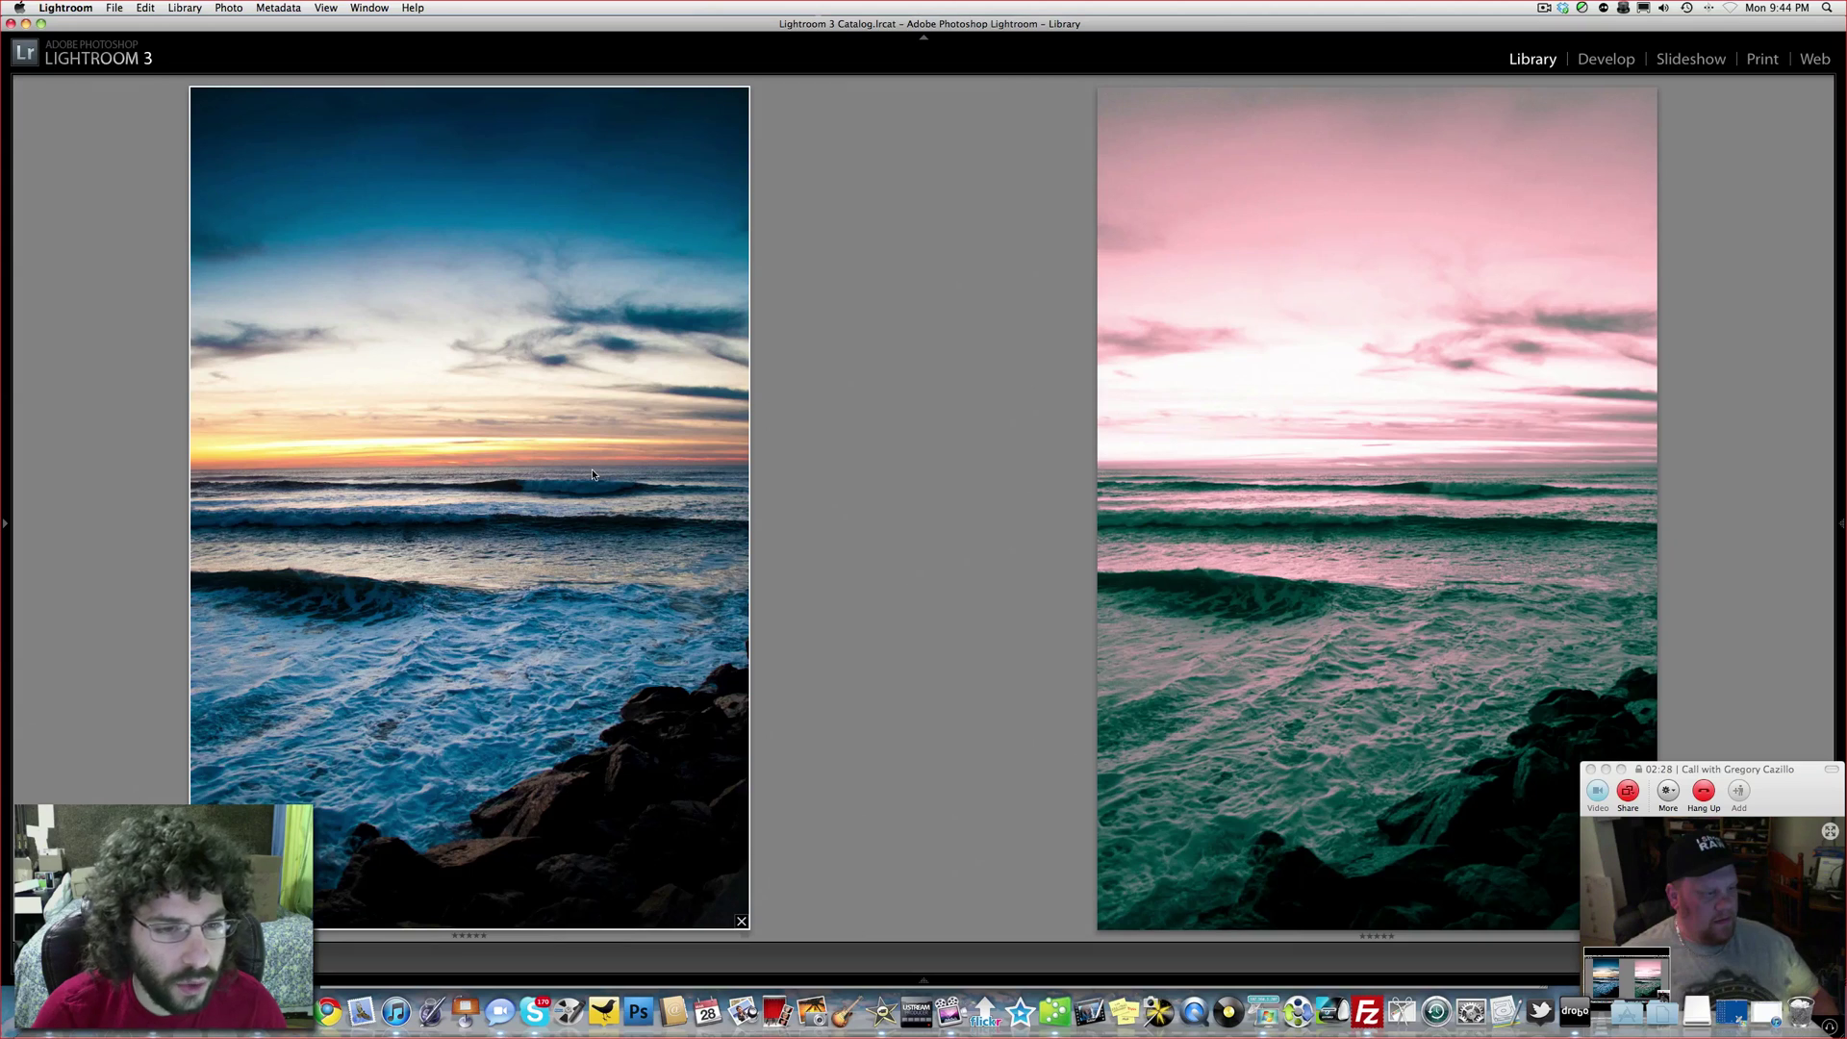